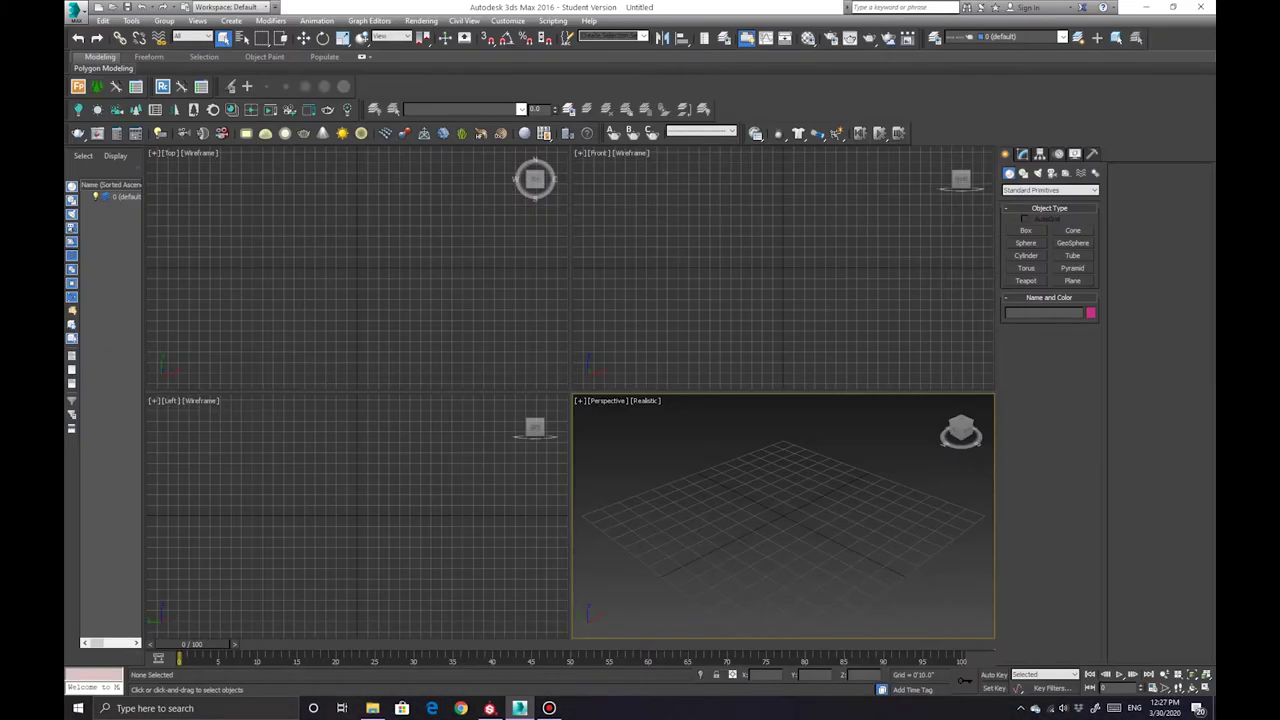
# Open the Train statuion clock_2 scene and frame the clock casing
pyautogui.click(74, 12)
pyautogui.click(209, 76)
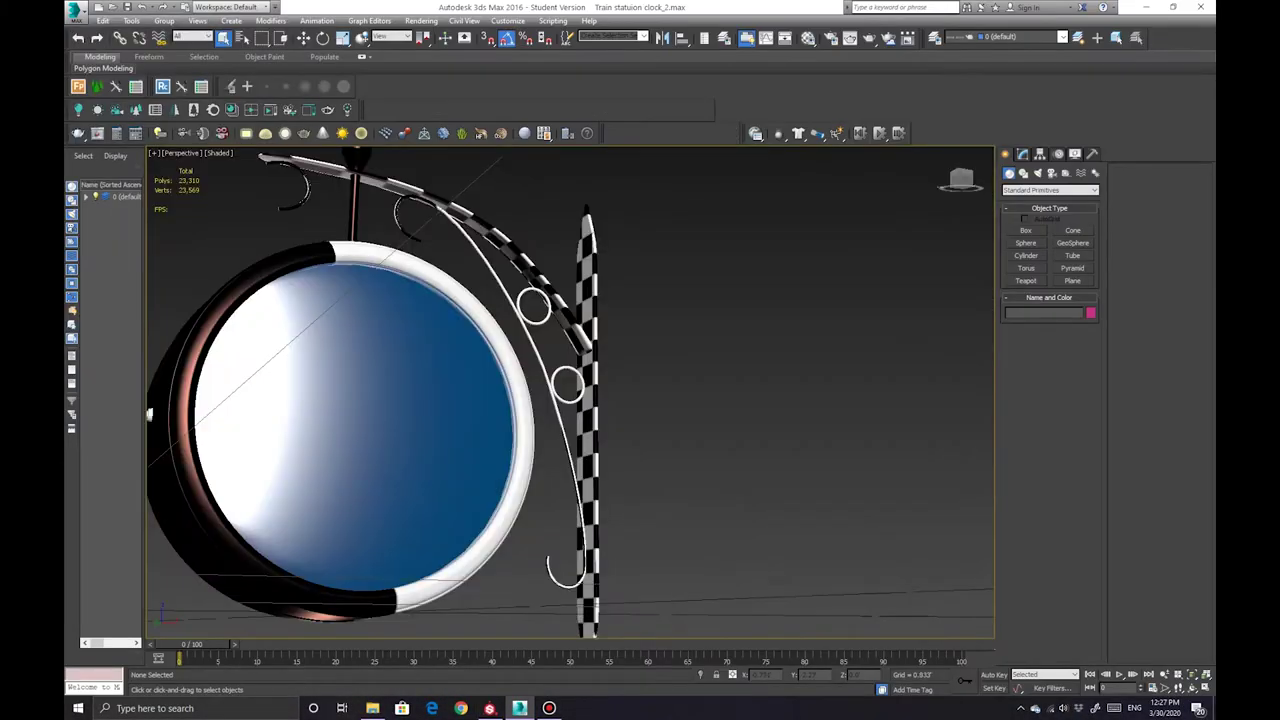
pyautogui.press('z')
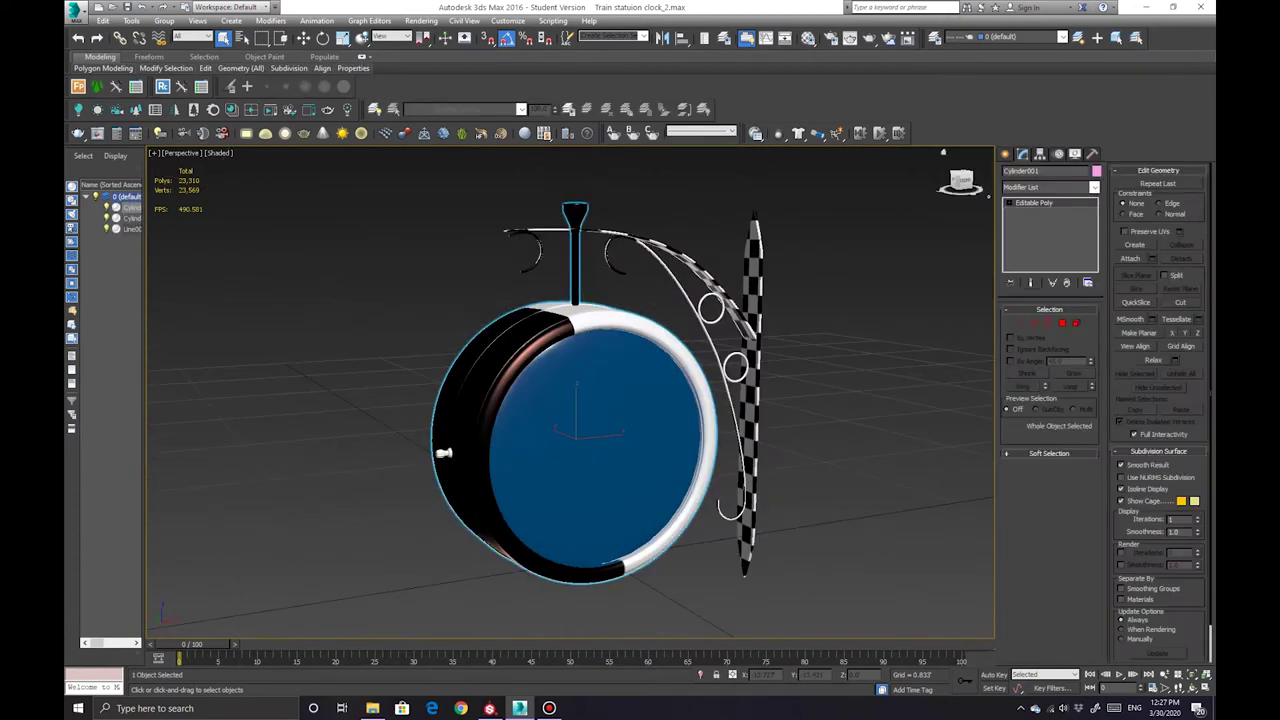
# Add an Unwrap UVW modifier to the casing and open the UV Editor
pyautogui.click(1050, 187)
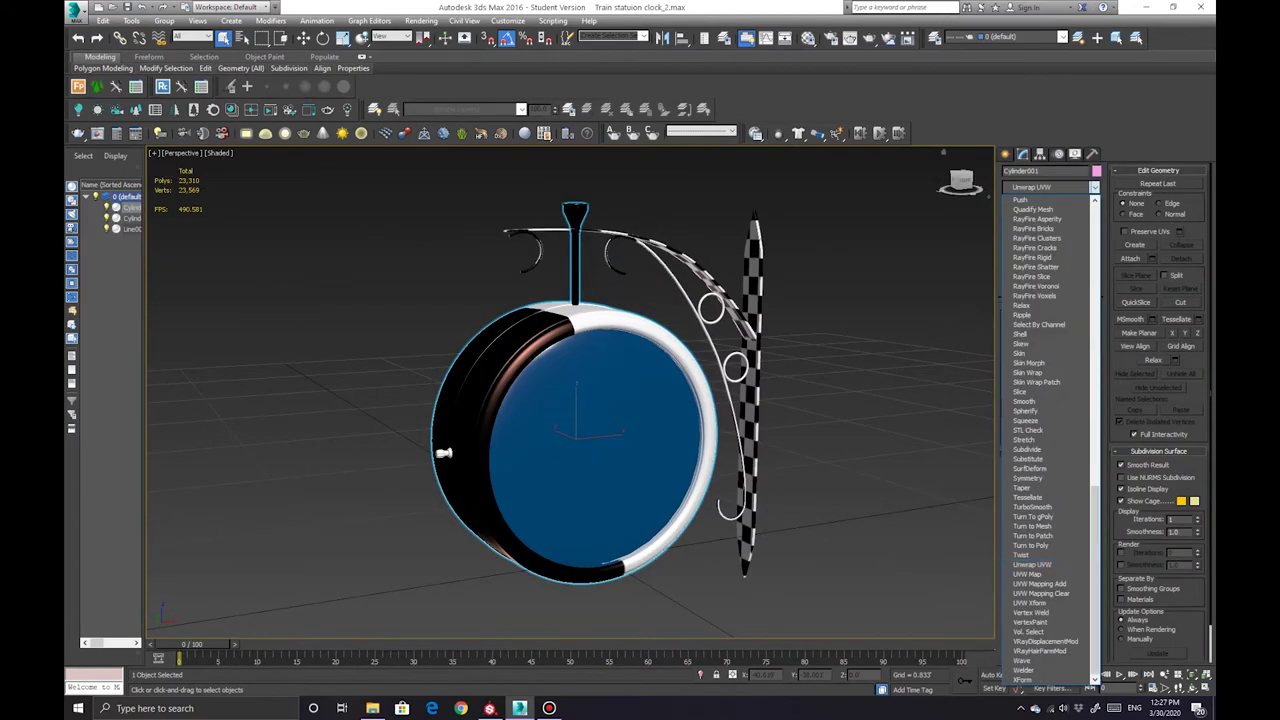
pyautogui.click(1045, 565)
pyautogui.click(1049, 448)
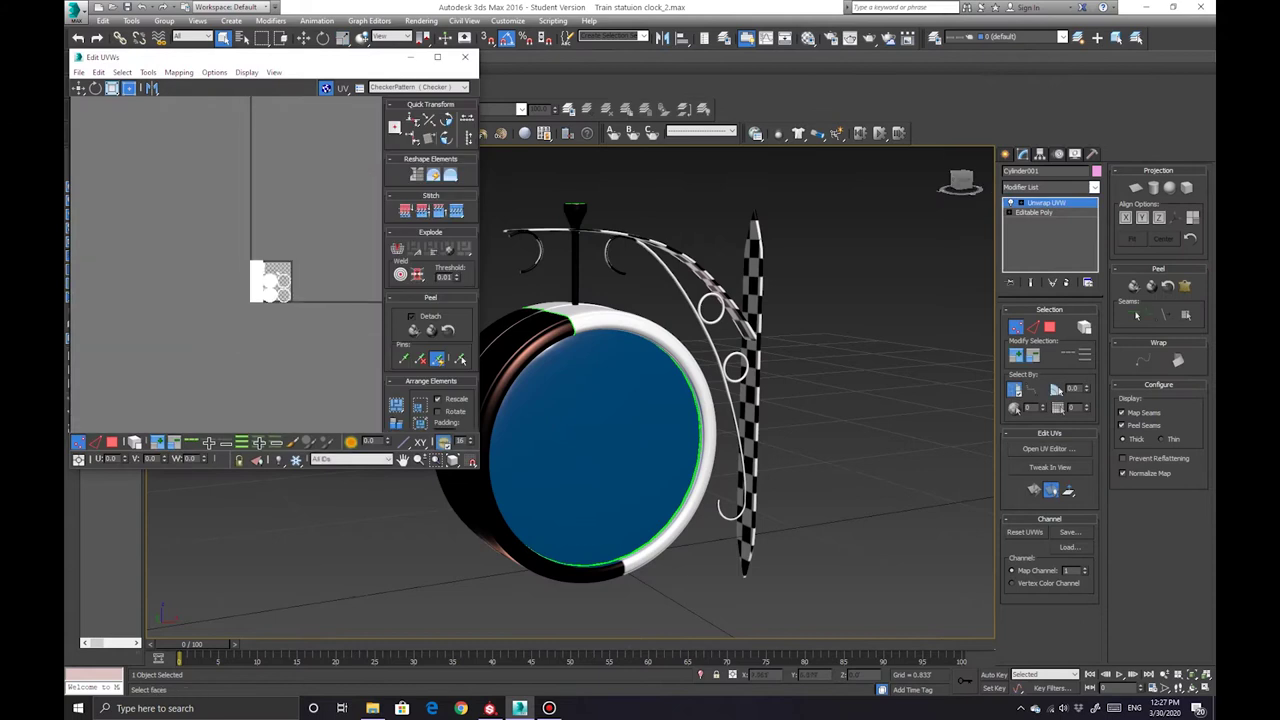
# Inspect the casing's top rim, side strip and cap face selections in the UV Editor
pyautogui.scroll(3, 568, 320)
pyautogui.moveTo(568, 320)
pyautogui.keyDown('alt'); pyautogui.mouseDown(button='middle')
pyautogui.moveTo(600, 310)
pyautogui.moveTo(566, 305)
pyautogui.mouseUp(button='middle'); pyautogui.keyUp('alt')
pyautogui.click(1136, 315)
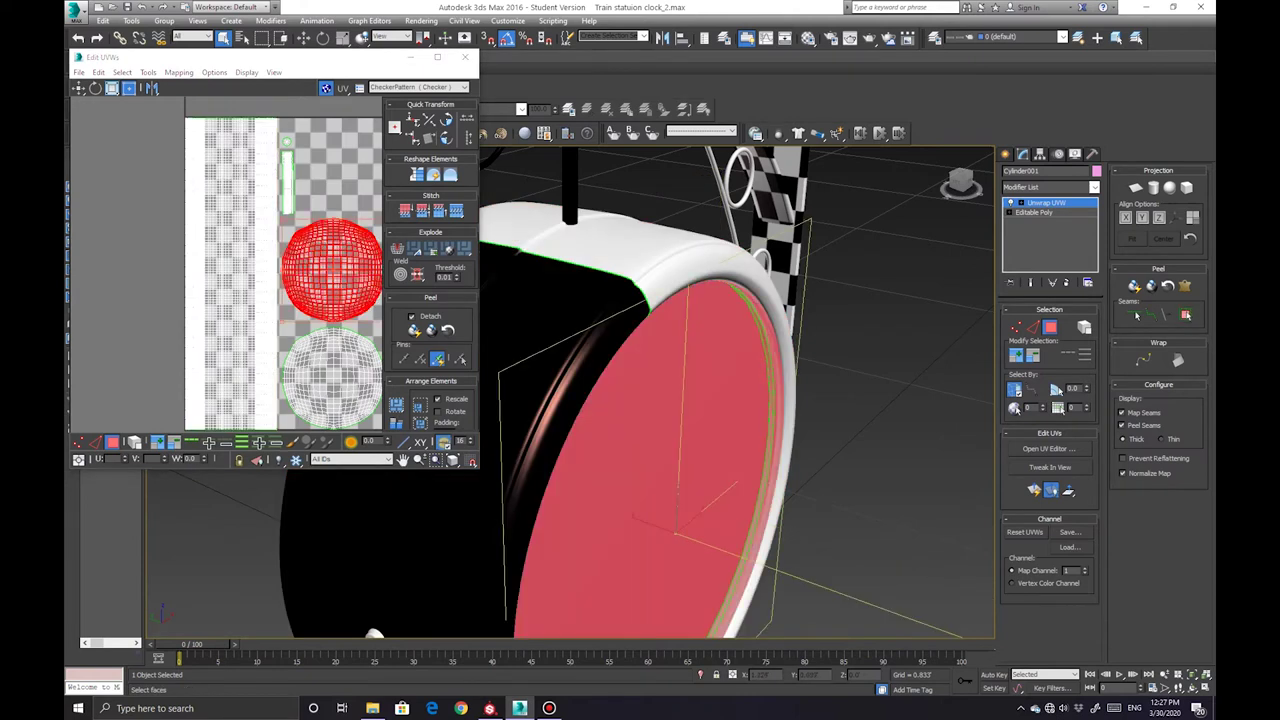
pyautogui.keyDown('alt'); pyautogui.moveTo(700, 400); pyautogui.dragTo(640, 400, button='middle'); pyautogui.keyUp('alt')
pyautogui.hotkey('ctrl', 'z')
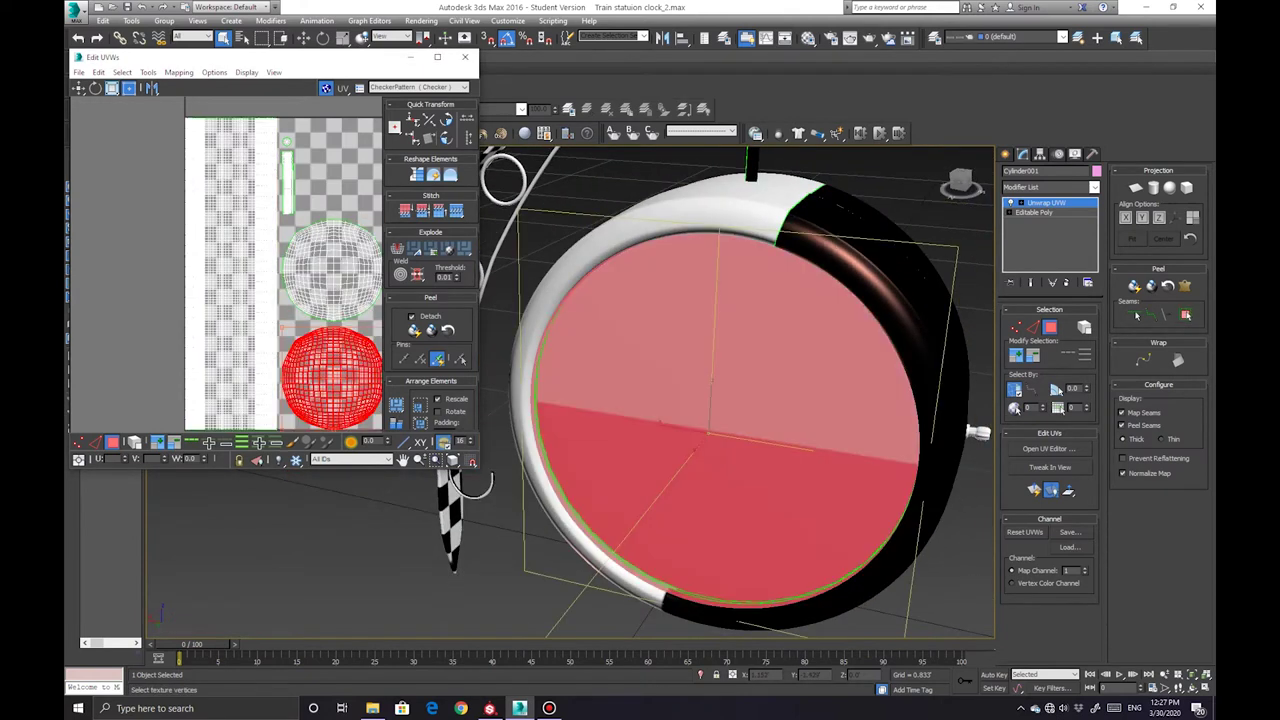
pyautogui.hotkey('ctrl', 'z')
pyautogui.hotkey('ctrl', 'z')
pyautogui.hotkey('shift', 'z')
pyautogui.hotkey('shift', 'z')
pyautogui.hotkey('shift', 'z')
pyautogui.hotkey('shift', 'z')
# Clear the hand's face selection, close the UV Editor and select both clock objects
pyautogui.hotkey('ctrl', 'z')
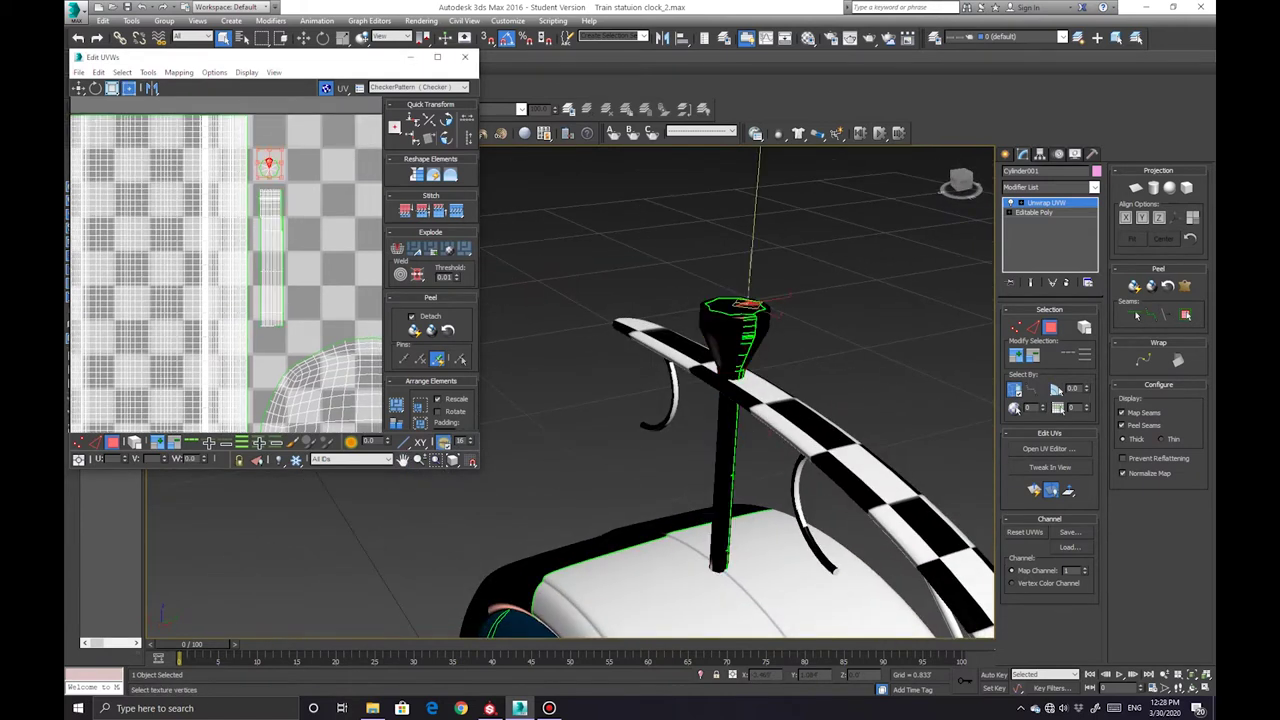
pyautogui.hotkey('ctrl', 'z')
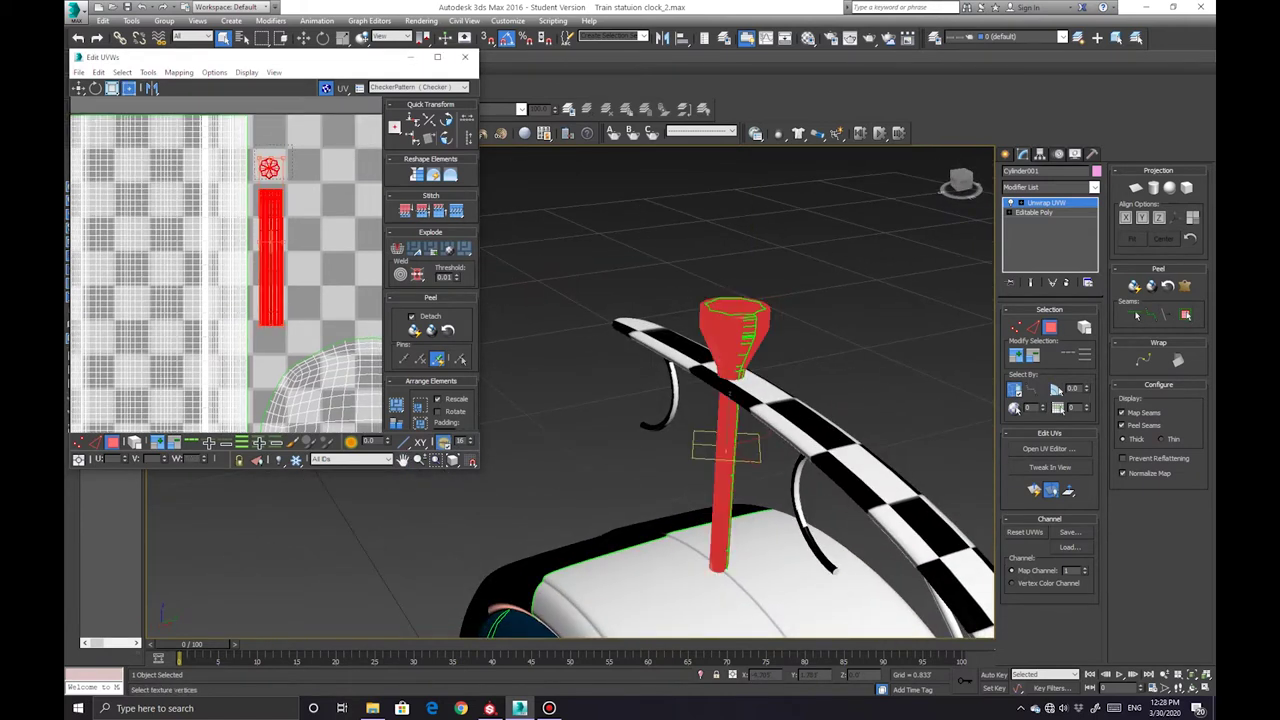
pyautogui.hotkey('ctrl', 'z')
pyautogui.hotkey('shift', 'z')
pyautogui.hotkey('shift', 'z')
pyautogui.hotkey('shift', 'z')
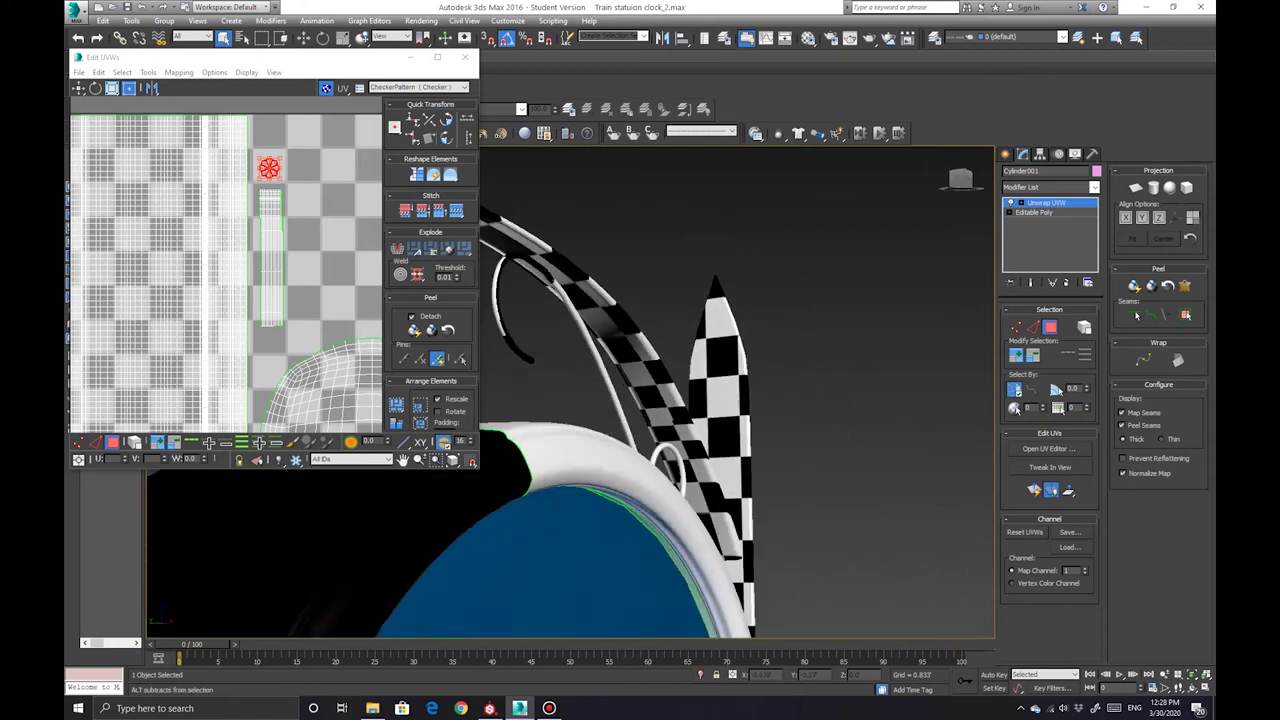
pyautogui.hotkey('shift', 'z')
pyautogui.hotkey('shift', 'z')
pyautogui.hotkey('shift', 'z')
pyautogui.hotkey('shift', 'z')
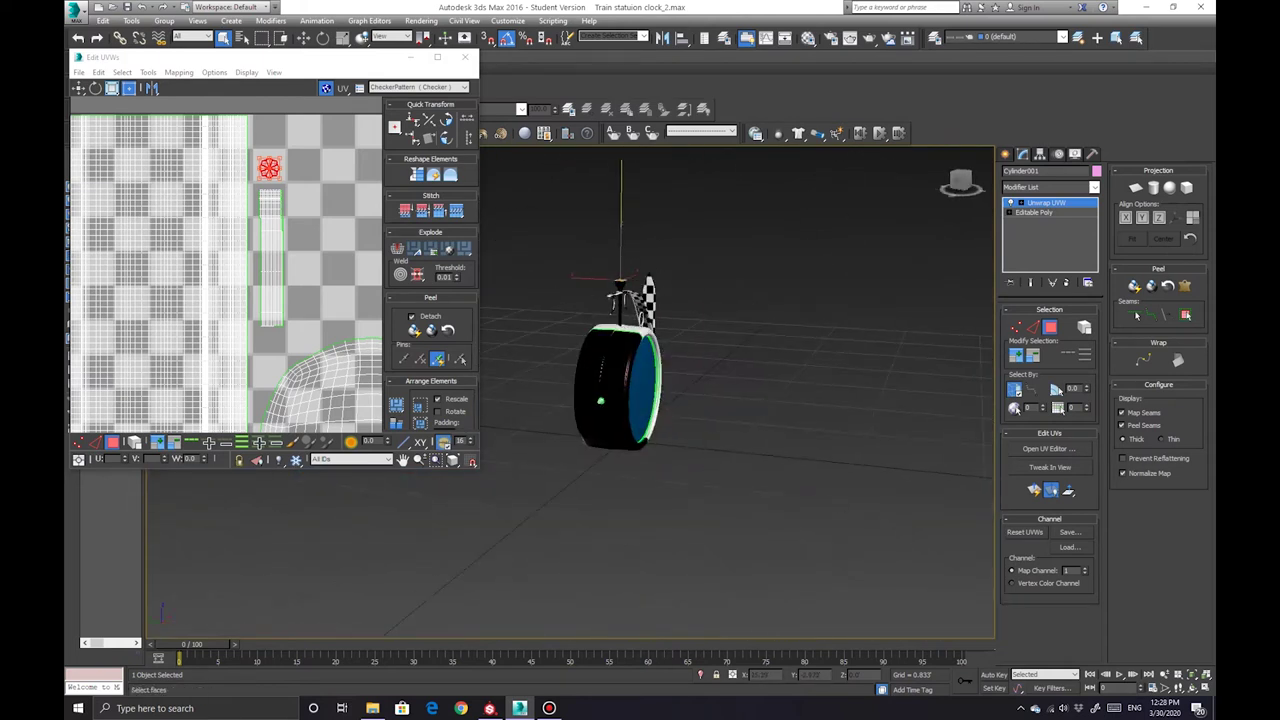
pyautogui.hotkey('ctrl', 'z')
pyautogui.hotkey('shift', 'z')
pyautogui.hotkey('shift', 'z')
pyautogui.hotkey('shift', 'z')
pyautogui.hotkey('shift', 'z')
pyautogui.moveTo(586, 277); pyautogui.dragTo(871, 466)
# Export Selected into the Clock 2 folder with OBJ as the file type
pyautogui.click(75, 10)
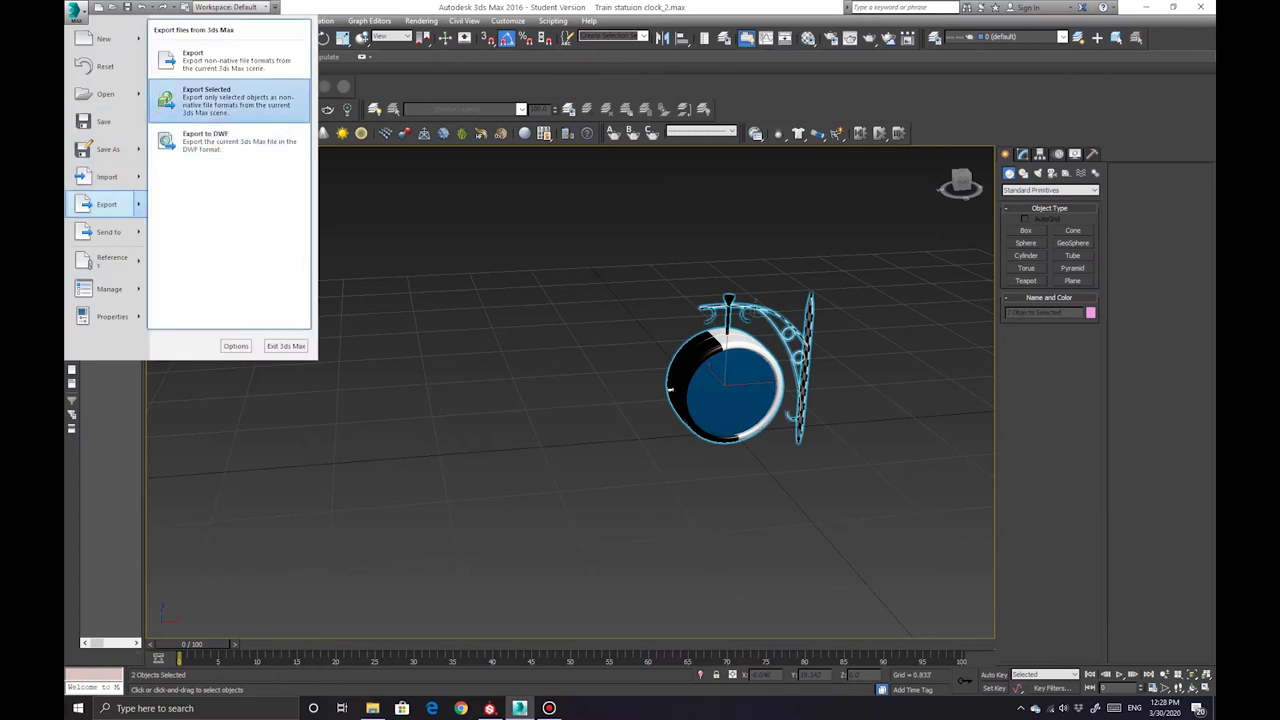
pyautogui.click(230, 100)
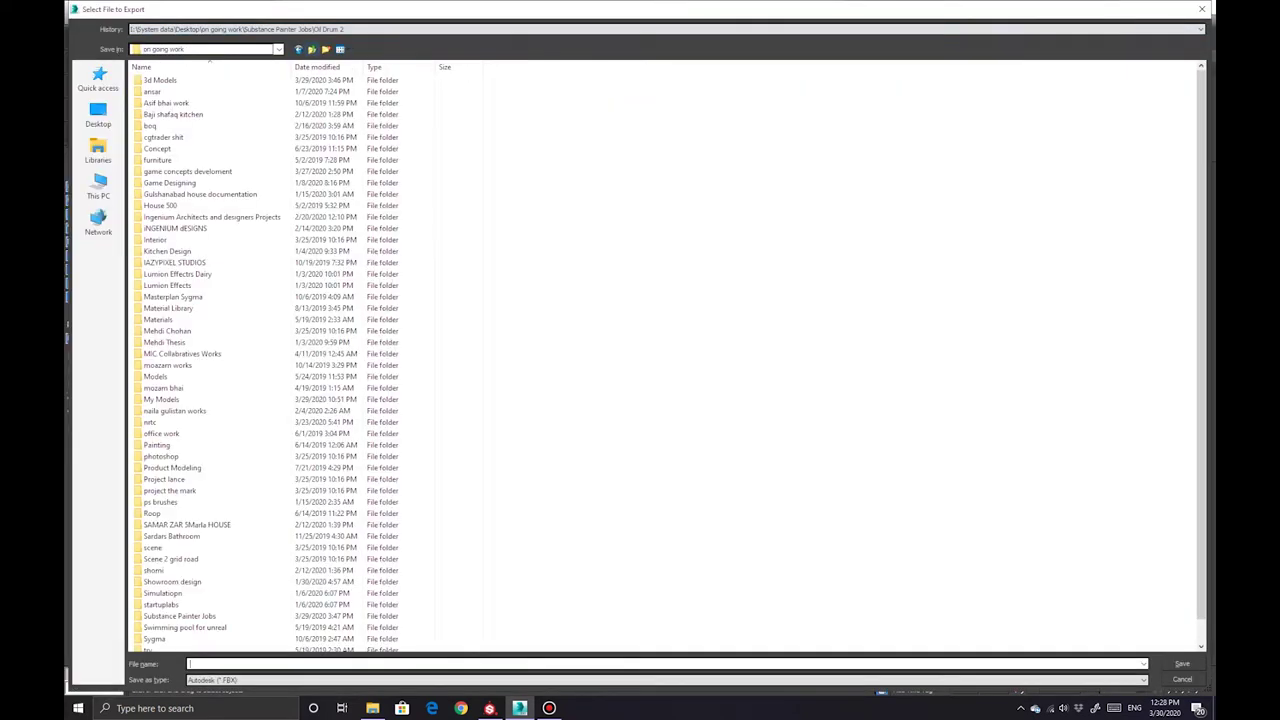
pyautogui.rightClick(80, 86)
pyautogui.press('Escape')
pyautogui.doubleClick(155, 80)
pyautogui.click(665, 680)
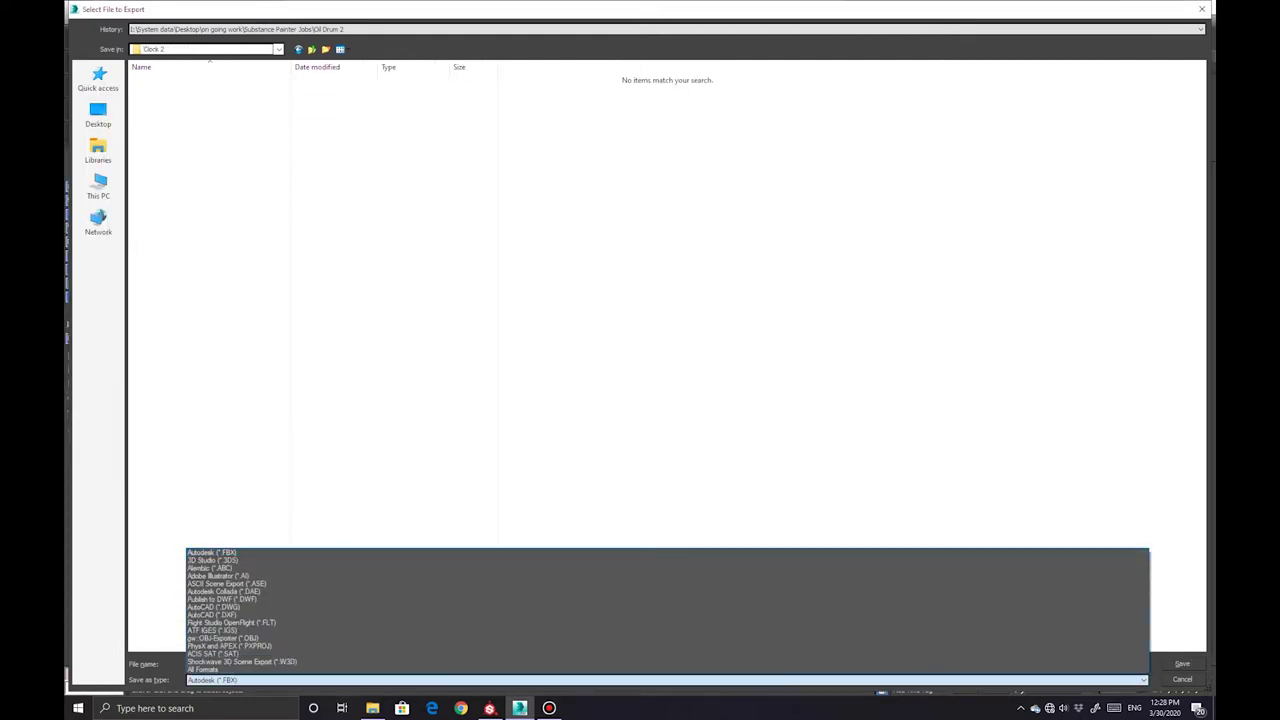
pyautogui.click(222, 638)
pyautogui.press('Return')
pyautogui.press('Return')
pyautogui.press('Return')
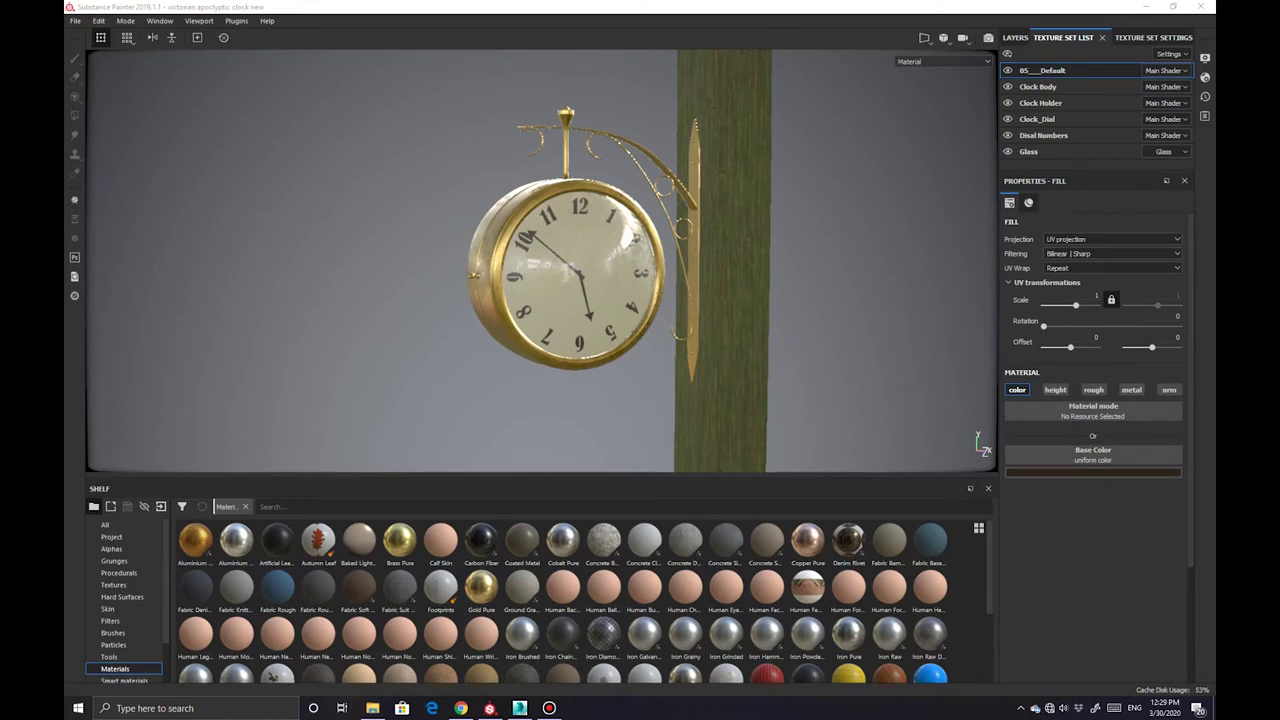
# Create a new project from the exported clock OBJ mesh
pyautogui.click(75, 20)
pyautogui.click(100, 37)
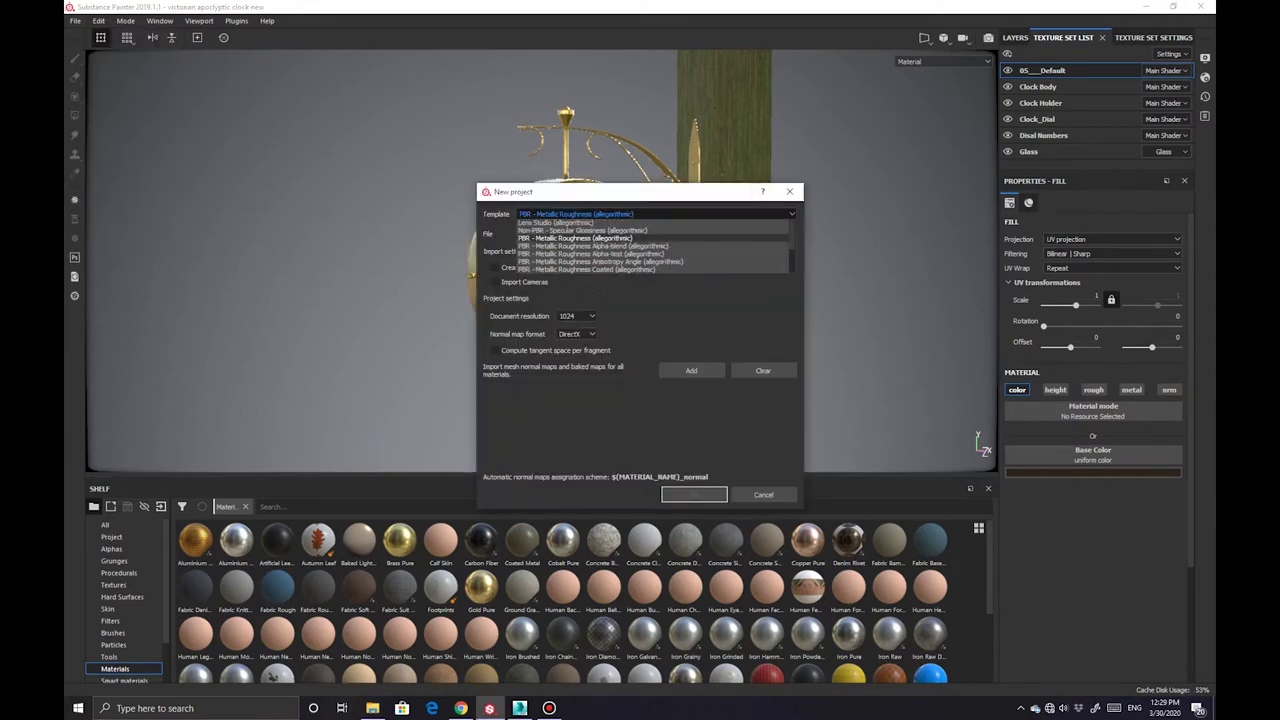
pyautogui.click(757, 231)
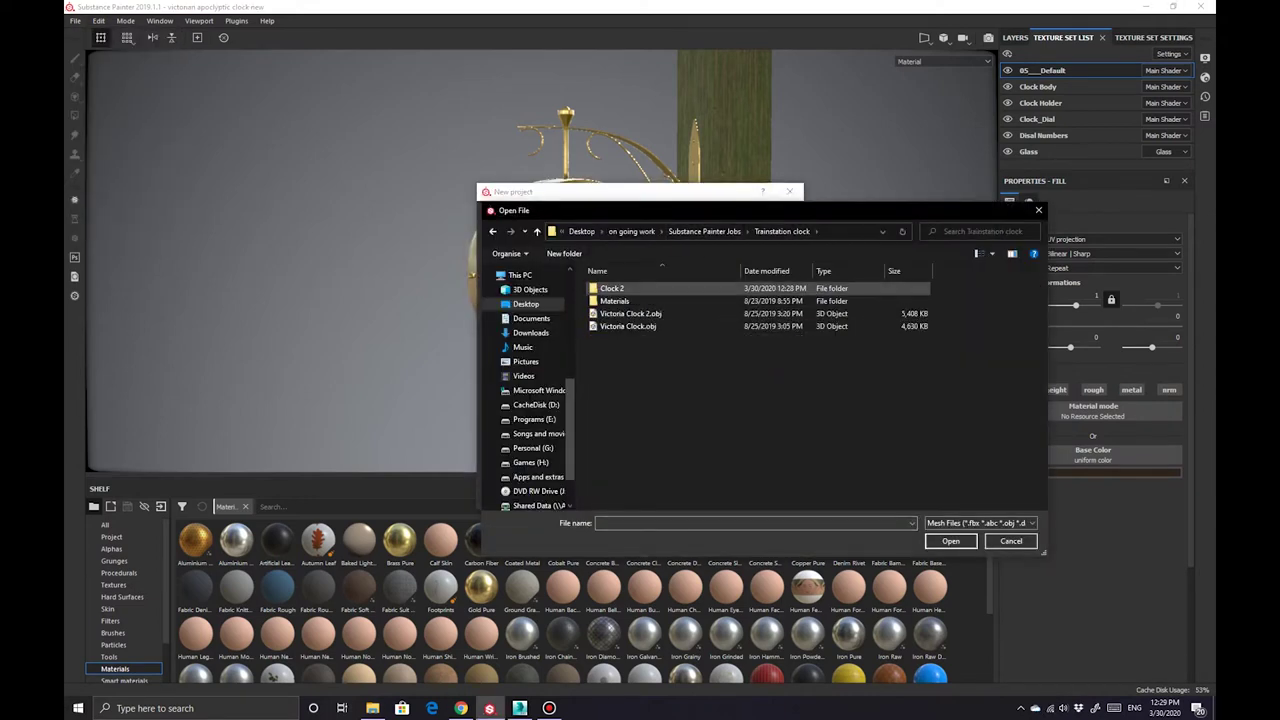
pyautogui.click(694, 494)
pyautogui.click(606, 369)
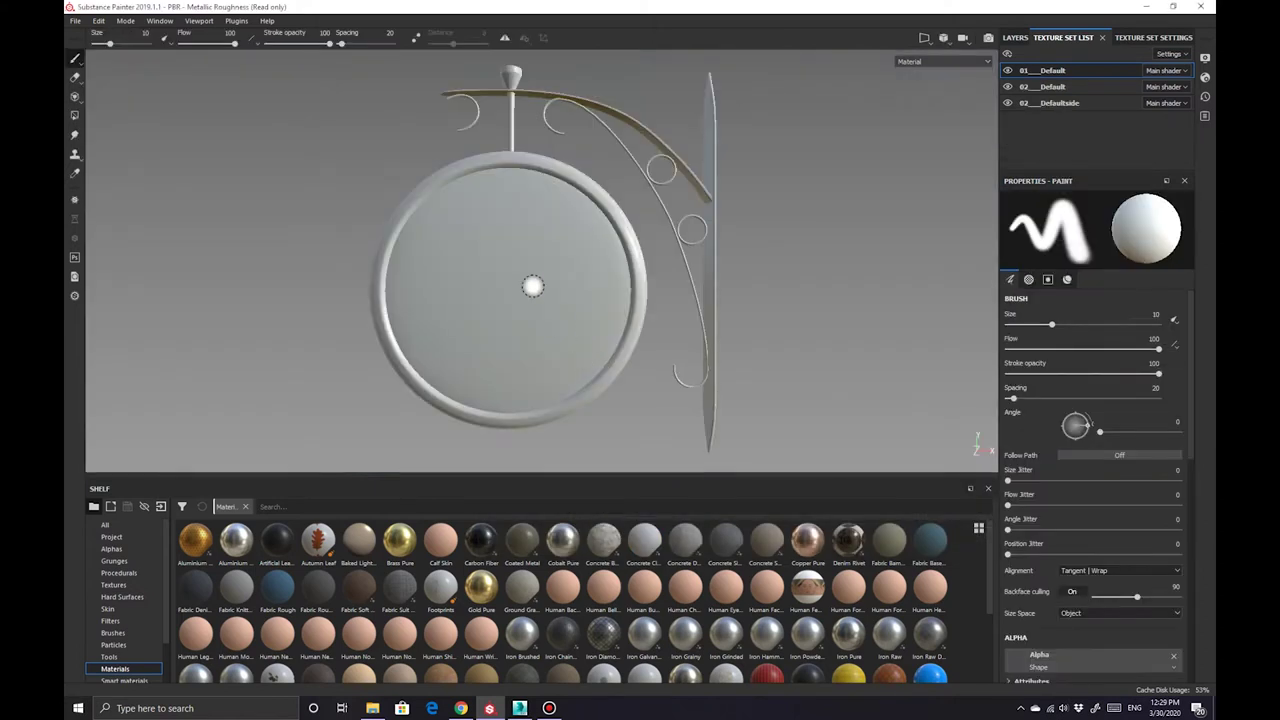
pyautogui.keyDown('alt'); pyautogui.moveTo(560, 323); pyautogui.dragTo(333, 296); pyautogui.keyUp('alt')
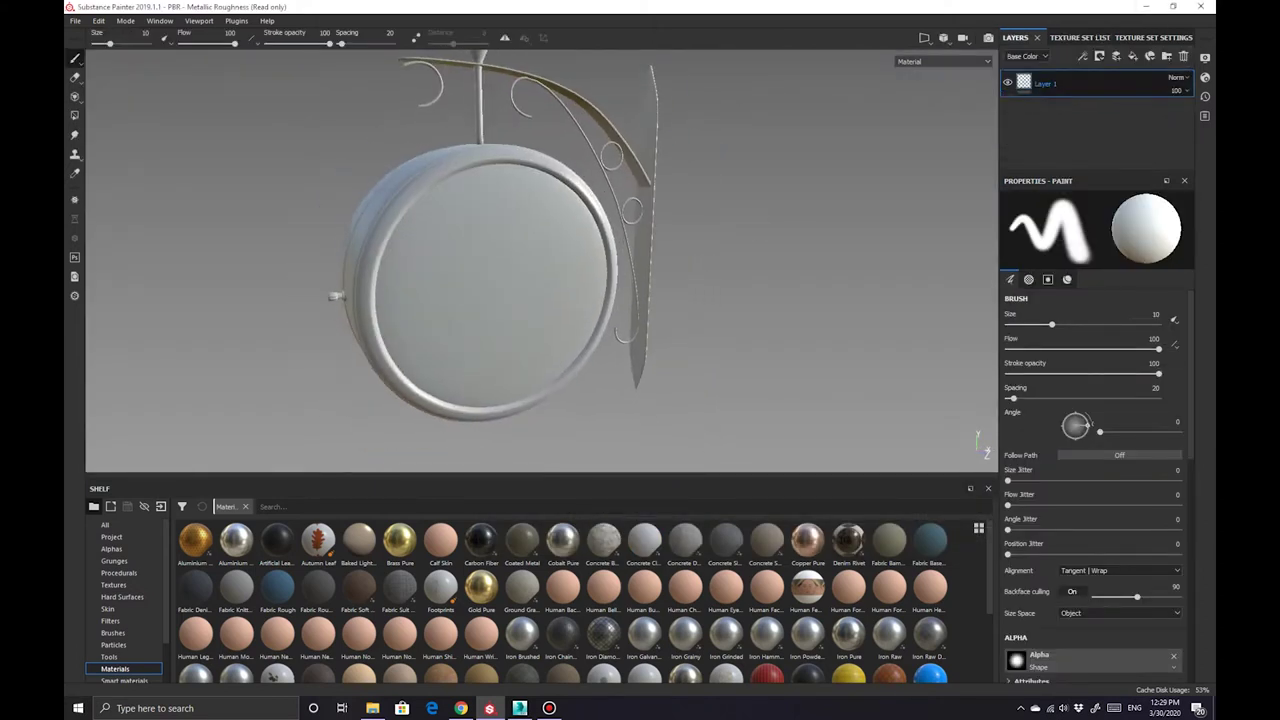
# Rename the second and third texture sets to Body and Side_Handle
pyautogui.doubleClick(1042, 86)
pyautogui.write('Body')
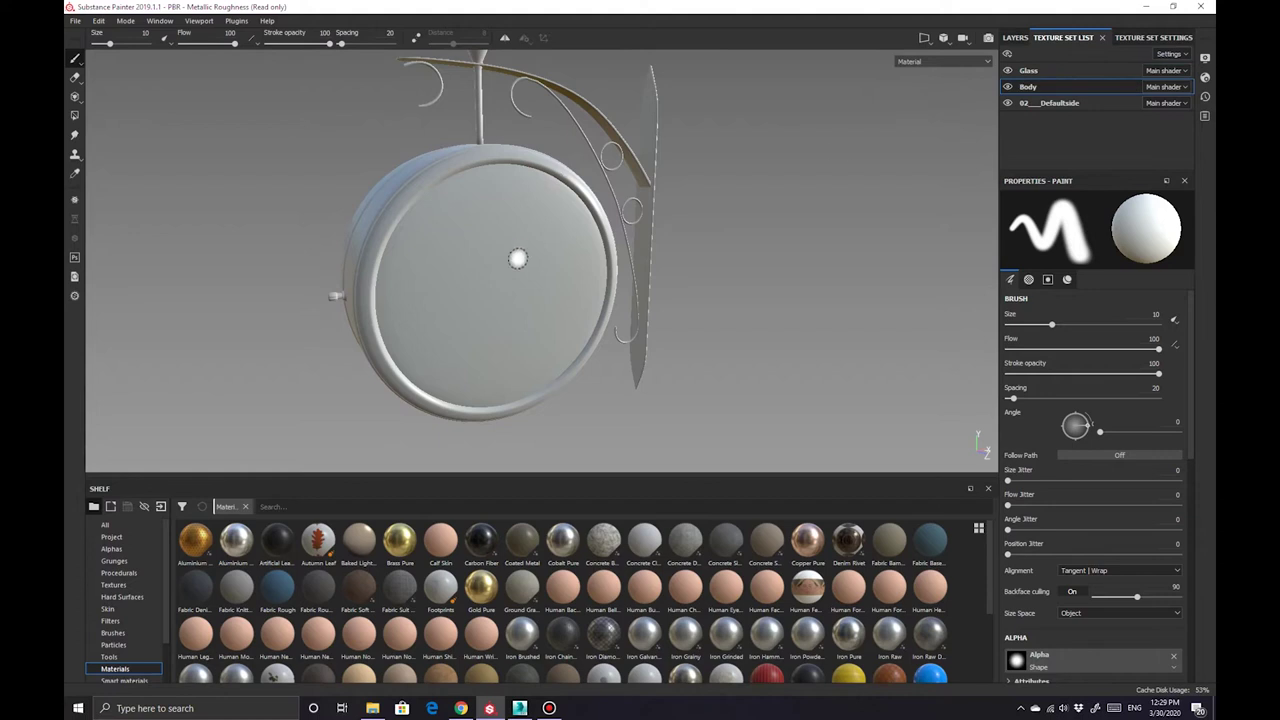
pyautogui.keyDown('alt'); pyautogui.moveTo(517, 259); pyautogui.dragTo(640, 262); pyautogui.keyUp('alt')
pyautogui.doubleClick(1040, 103)
pyautogui.write('Side_Handle')
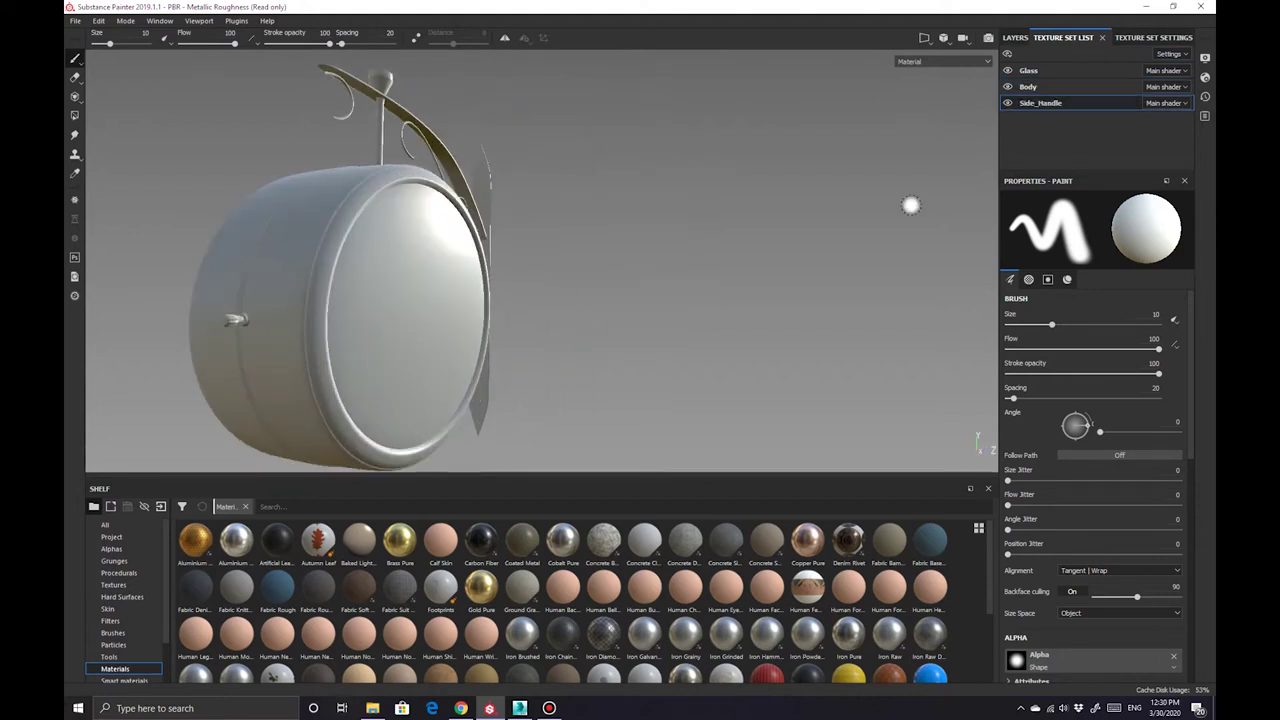
pyautogui.moveTo(910, 205)
pyautogui.keyDown('alt'); pyautogui.mouseDown()
pyautogui.moveTo(920, 80)
pyautogui.moveTo(683, 263)
pyautogui.mouseUp(); pyautogui.keyUp('alt')
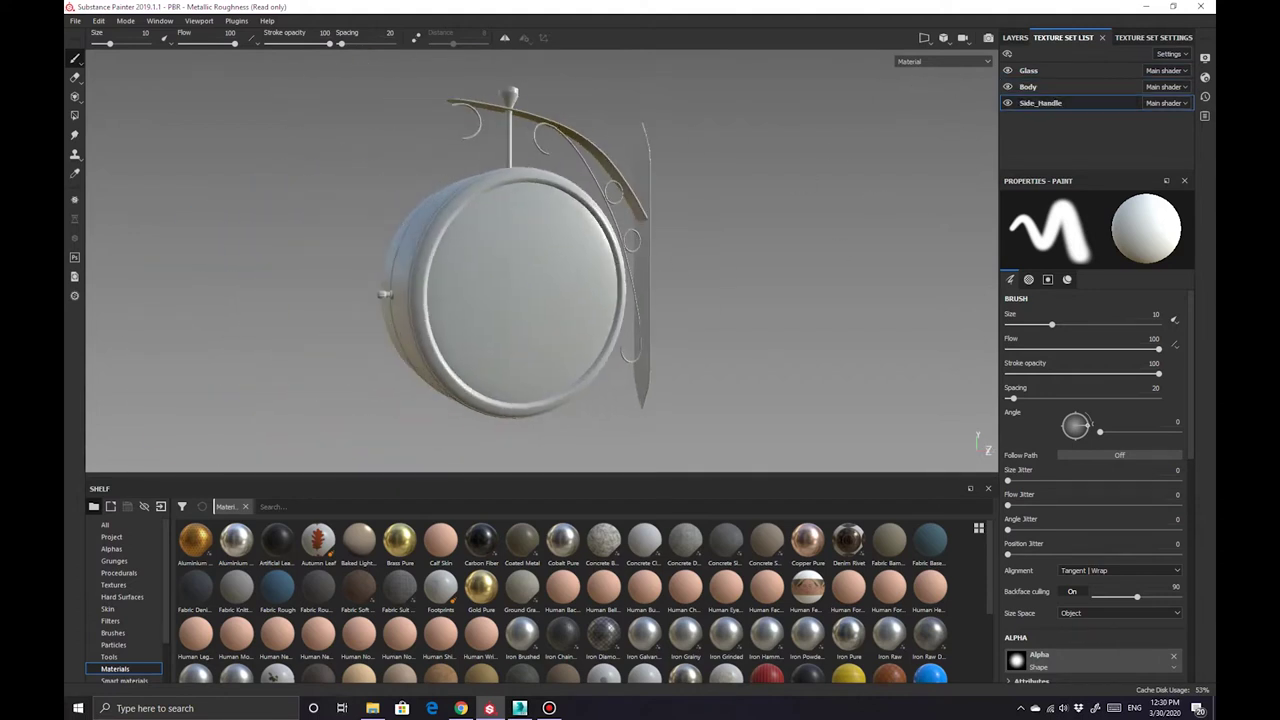
pyautogui.click(1165, 103)
# Switch the texture set's shader to pbr-metal-rough-with-alpha-blending
pyautogui.click(1126, 103)
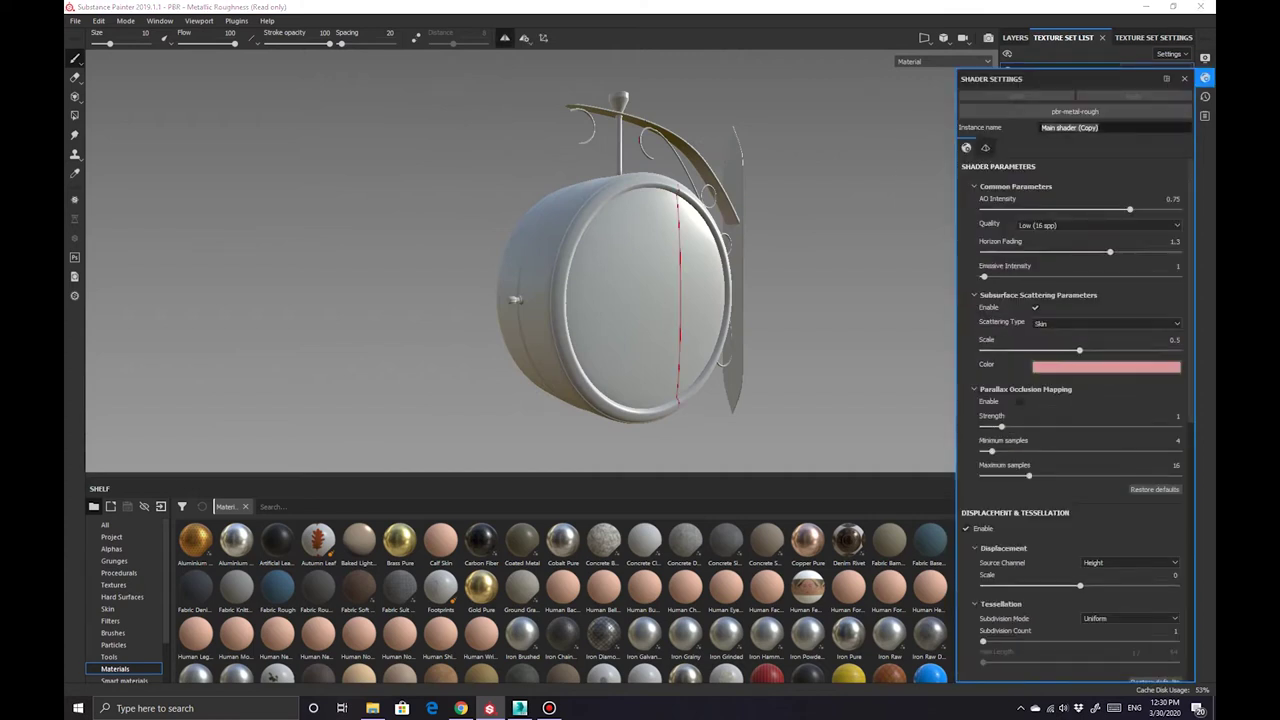
pyautogui.click(1074, 111)
pyautogui.click(1025, 145)
pyautogui.moveTo(791, 323)
pyautogui.keyDown('alt'); pyautogui.mouseDown()
pyautogui.moveTo(687, 284)
pyautogui.moveTo(700, 280)
pyautogui.mouseUp(); pyautogui.keyUp('alt')
pyautogui.click(1184, 78)
# Add an Emissive channel in the texture set's channel settings
pyautogui.click(1174, 77)
pyautogui.click(1174, 77)
pyautogui.click(1174, 77)
pyautogui.click(1168, 156)
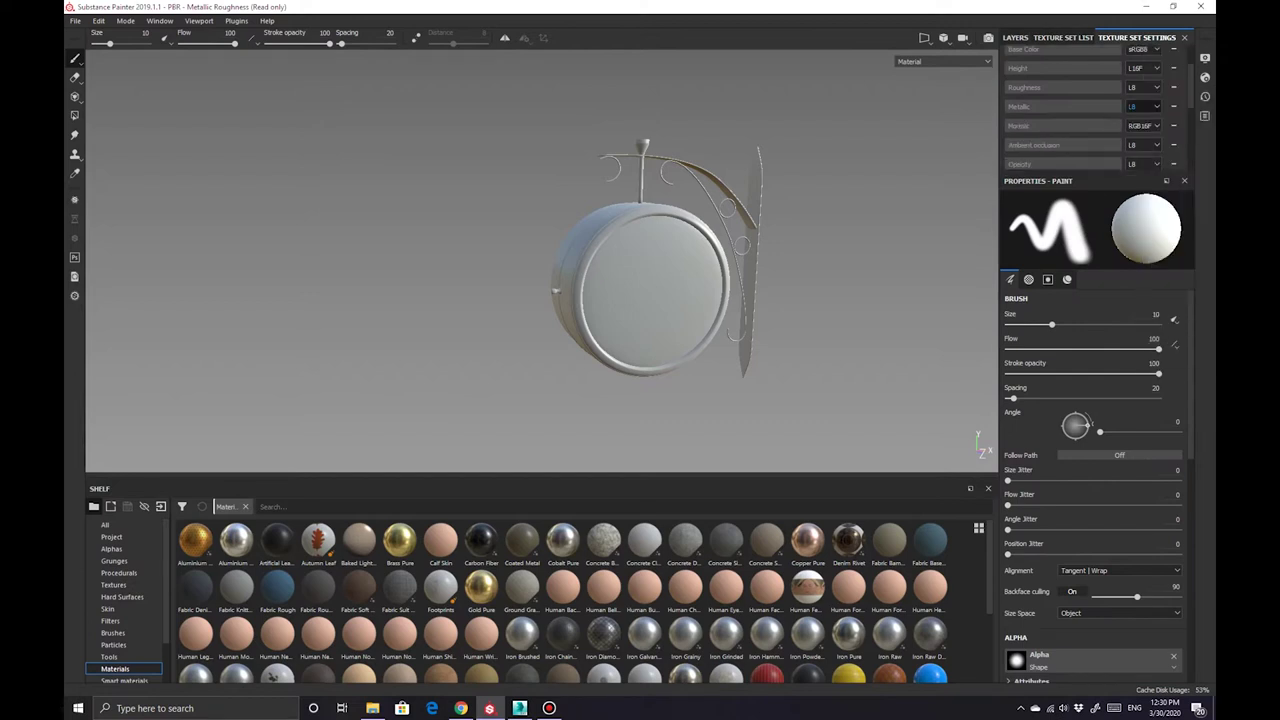
pyautogui.click(1174, 77)
pyautogui.click(1176, 118)
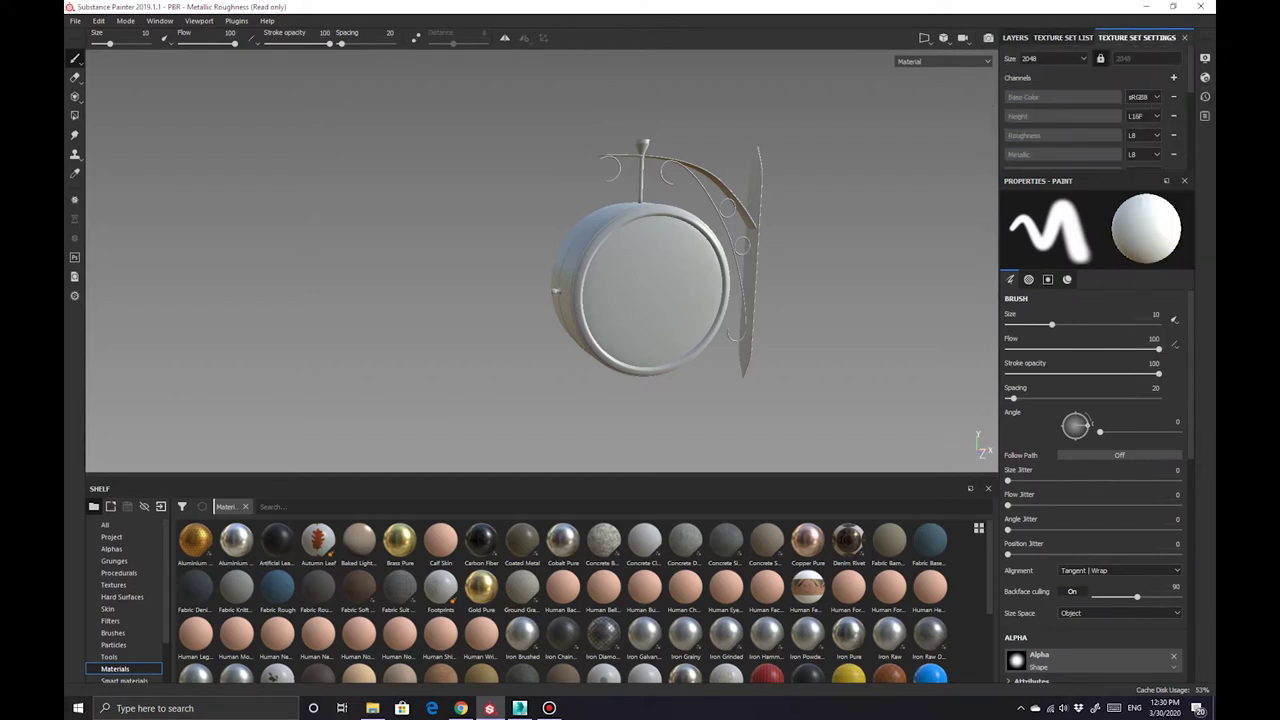
# Review the texture set list and check a set's shader assignment
pyautogui.click(1015, 37)
pyautogui.click(1063, 37)
pyautogui.click(1165, 102)
pyautogui.press('Escape')
pyautogui.click(1015, 37)
# Save the project as 'Clock 2' in the Clock 2 folder
pyautogui.hotkey('ctrl', 's')
pyautogui.click(329, 44)
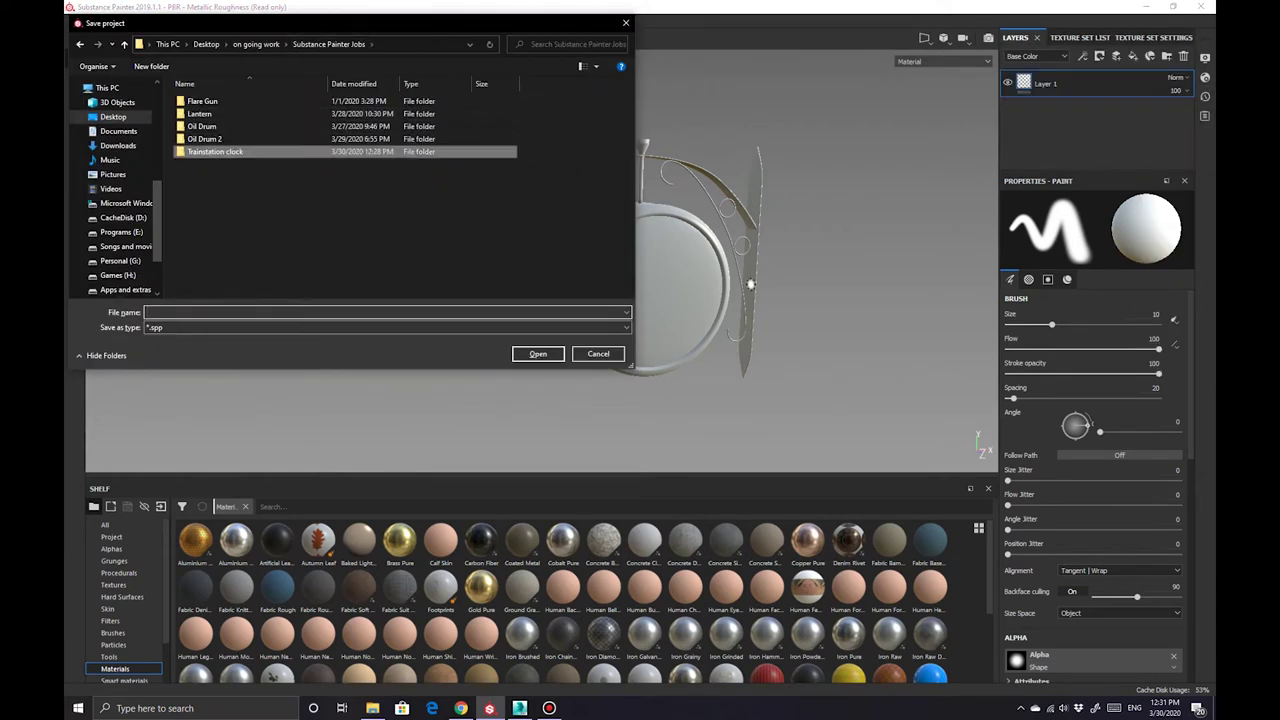
pyautogui.doubleClick(240, 154)
pyautogui.write('Clock 2')
pyautogui.press('Return')
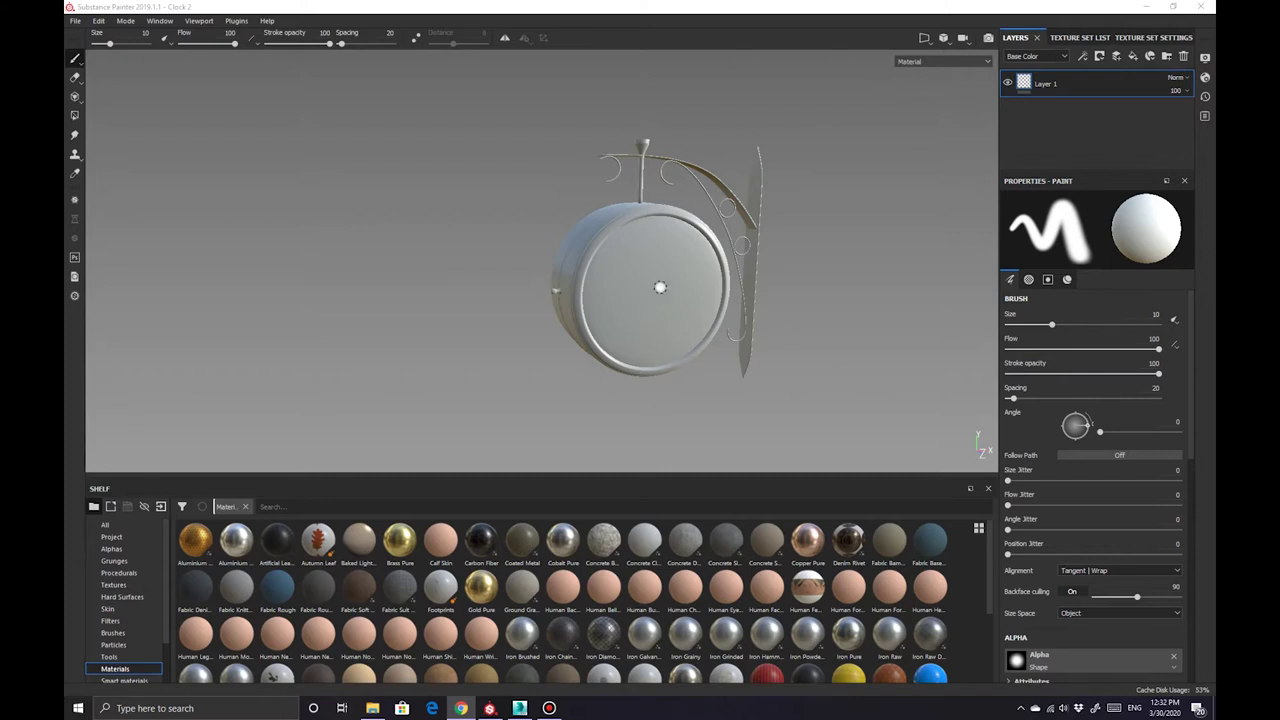
pyautogui.keyDown('alt'); pyautogui.moveTo(639, 298); pyautogui.dragTo(555, 332); pyautogui.keyUp('alt')
# Add a dark red fill to the Side_Handle layer stack
pyautogui.click(1063, 37)
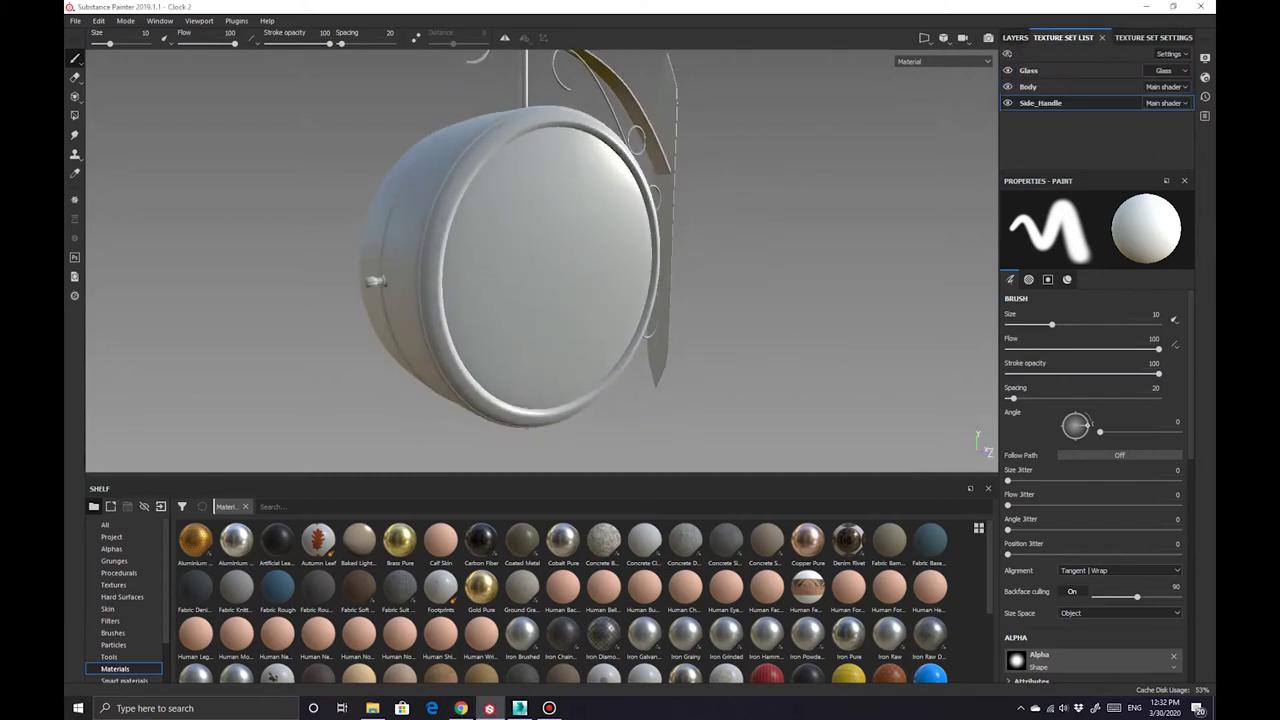
pyautogui.click(1015, 37)
pyautogui.click(1082, 56)
pyautogui.click(1110, 100)
pyautogui.click(1093, 472)
pyautogui.click(1120, 537)
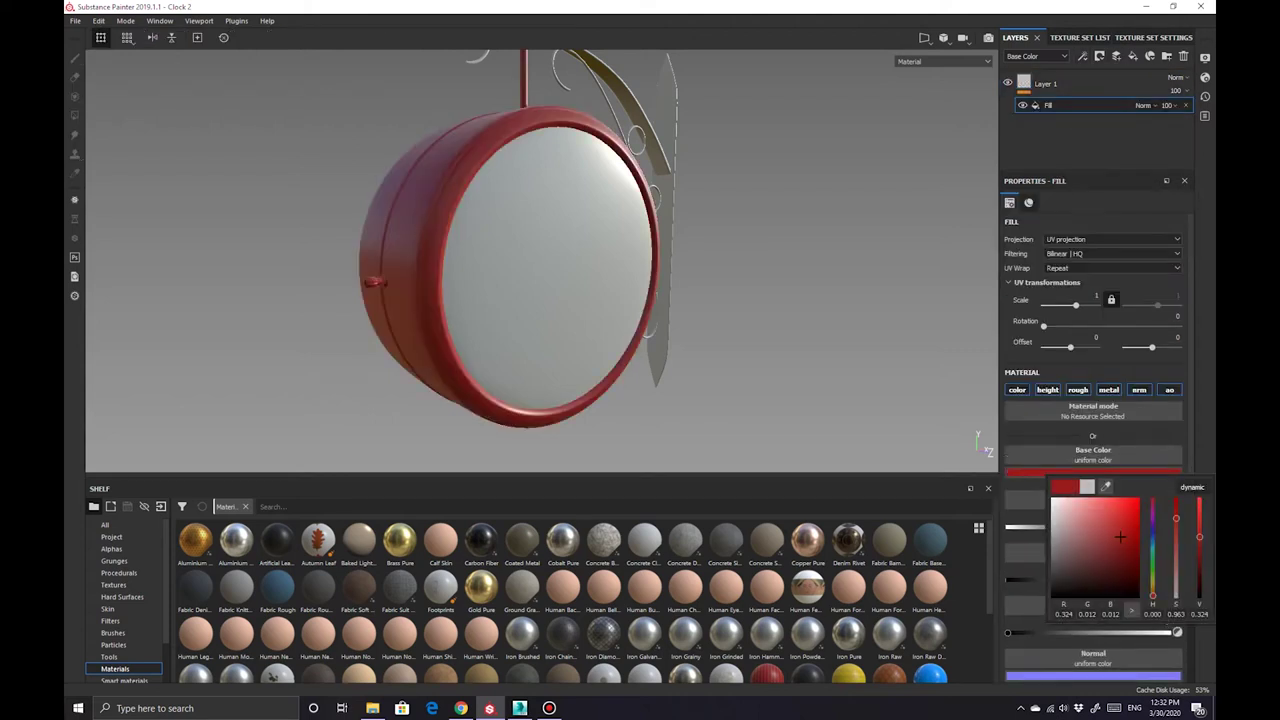
pyautogui.keyDown('alt'); pyautogui.moveTo(580, 200); pyautogui.dragTo(700, 220); pyautogui.keyUp('alt')
pyautogui.keyDown('alt'); pyautogui.moveTo(540, 260); pyautogui.dragTo(660, 260); pyautogui.keyUp('alt')
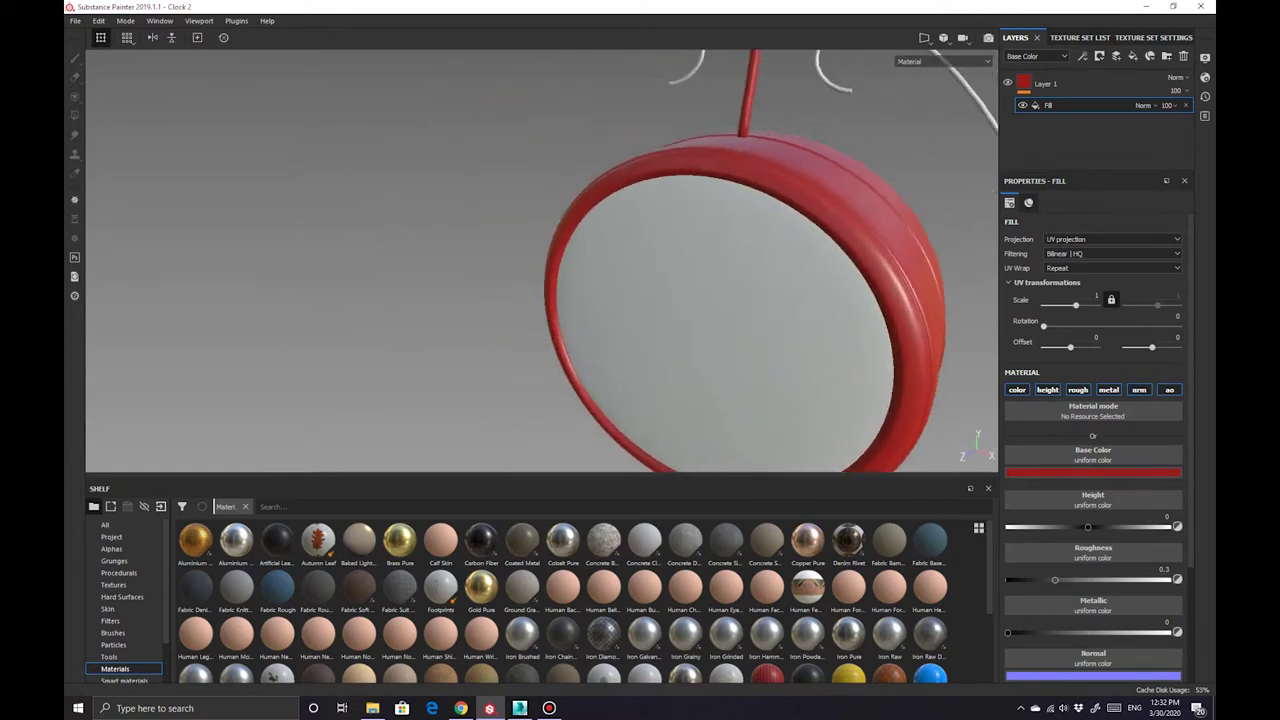
pyautogui.keyDown('alt'); pyautogui.moveTo(540, 260); pyautogui.dragTo(600, 260); pyautogui.keyUp('alt')
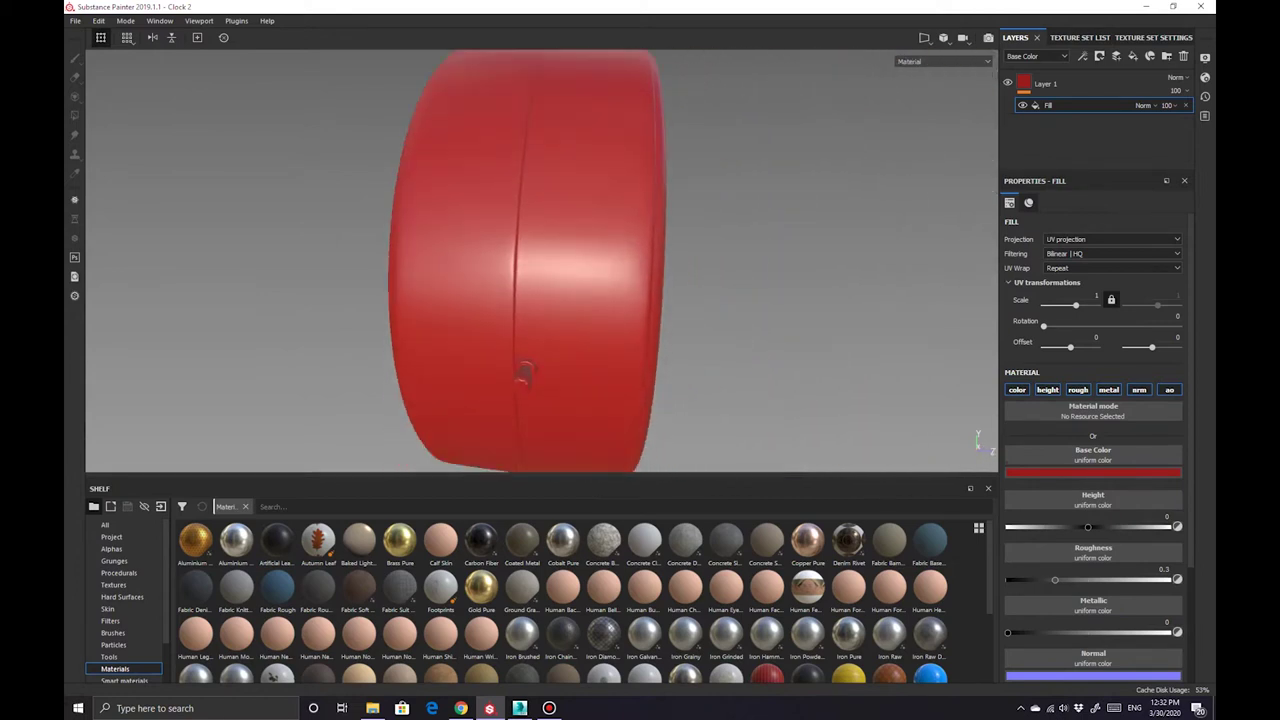
# Make the fill glossy with lower roughness and a yellow-orange base colour
pyautogui.moveTo(1054, 580); pyautogui.dragTo(1010, 580)
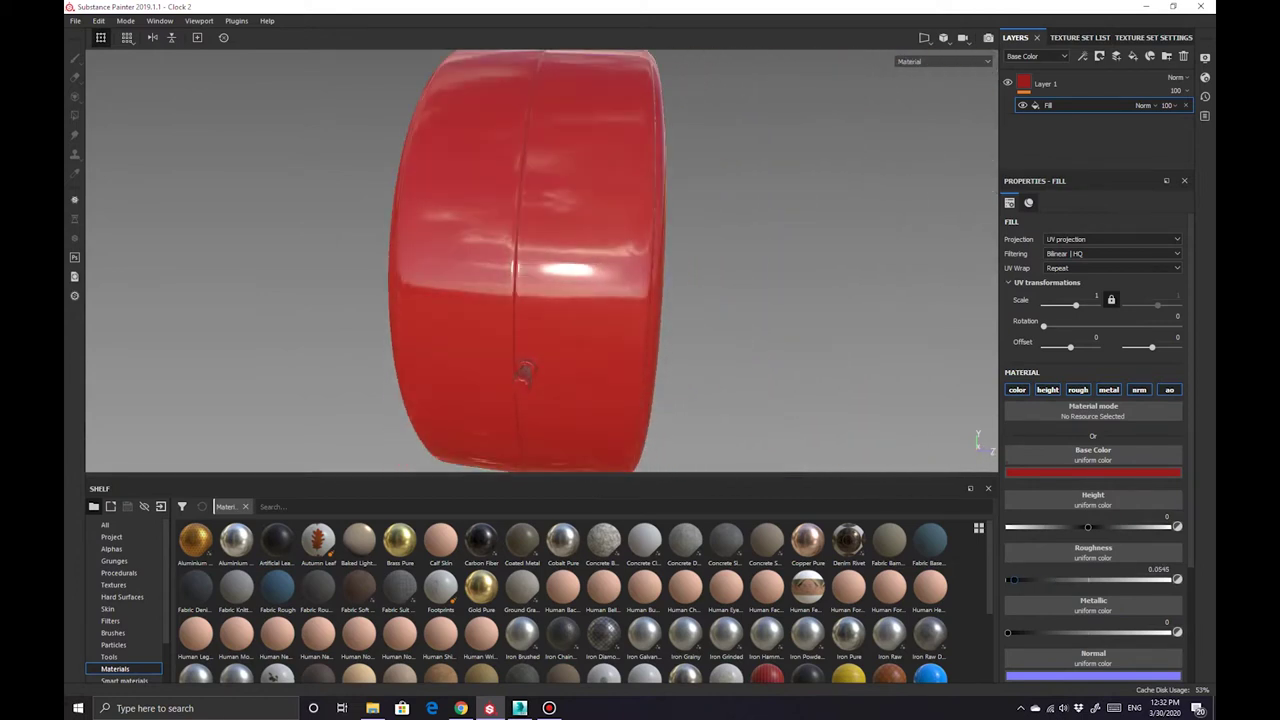
pyautogui.click(1093, 472)
pyautogui.click(1120, 538)
pyautogui.moveTo(1120, 538); pyautogui.dragTo(1106, 500)
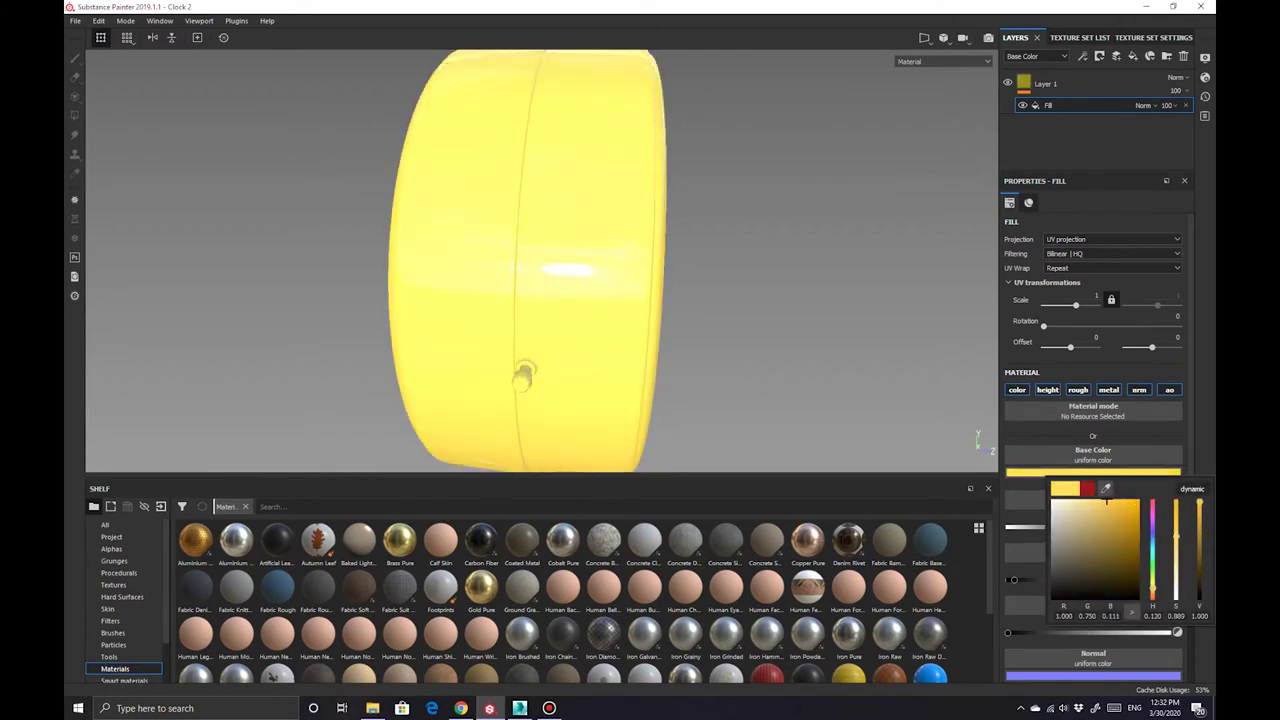
pyautogui.moveTo(1106, 500); pyautogui.dragTo(1136, 537)
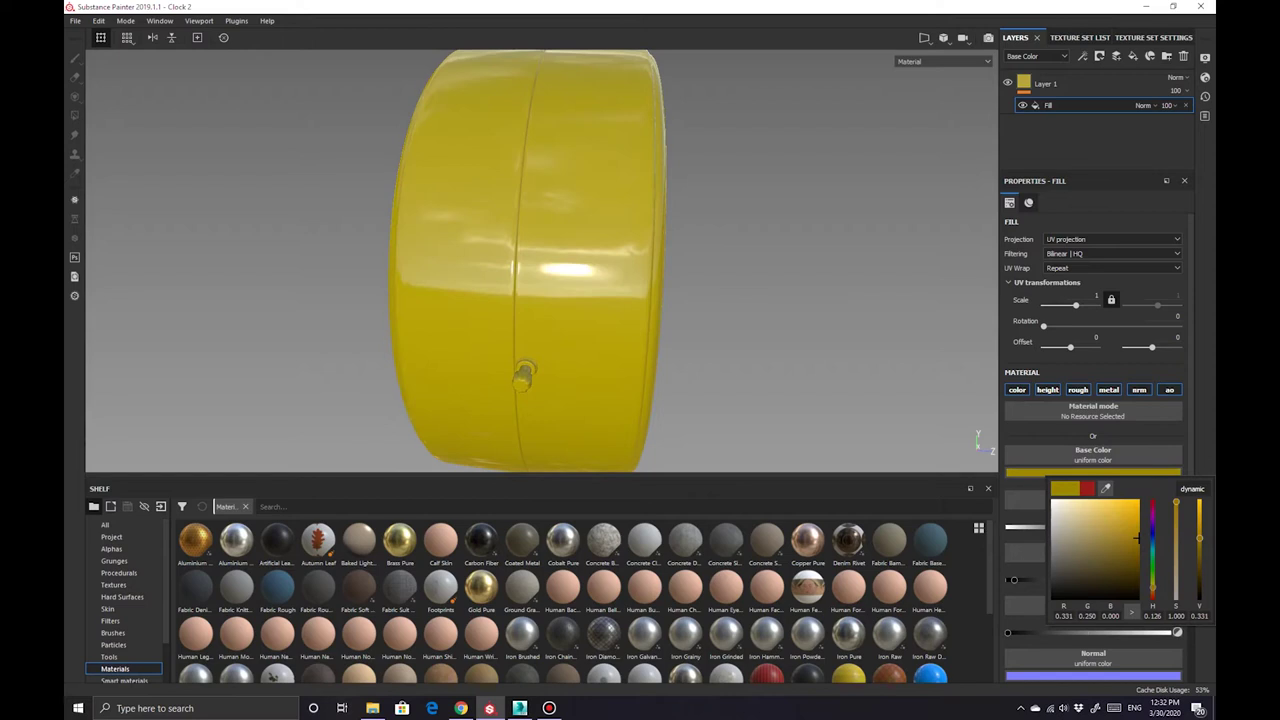
pyautogui.moveTo(1152, 587); pyautogui.dragTo(1152, 594)
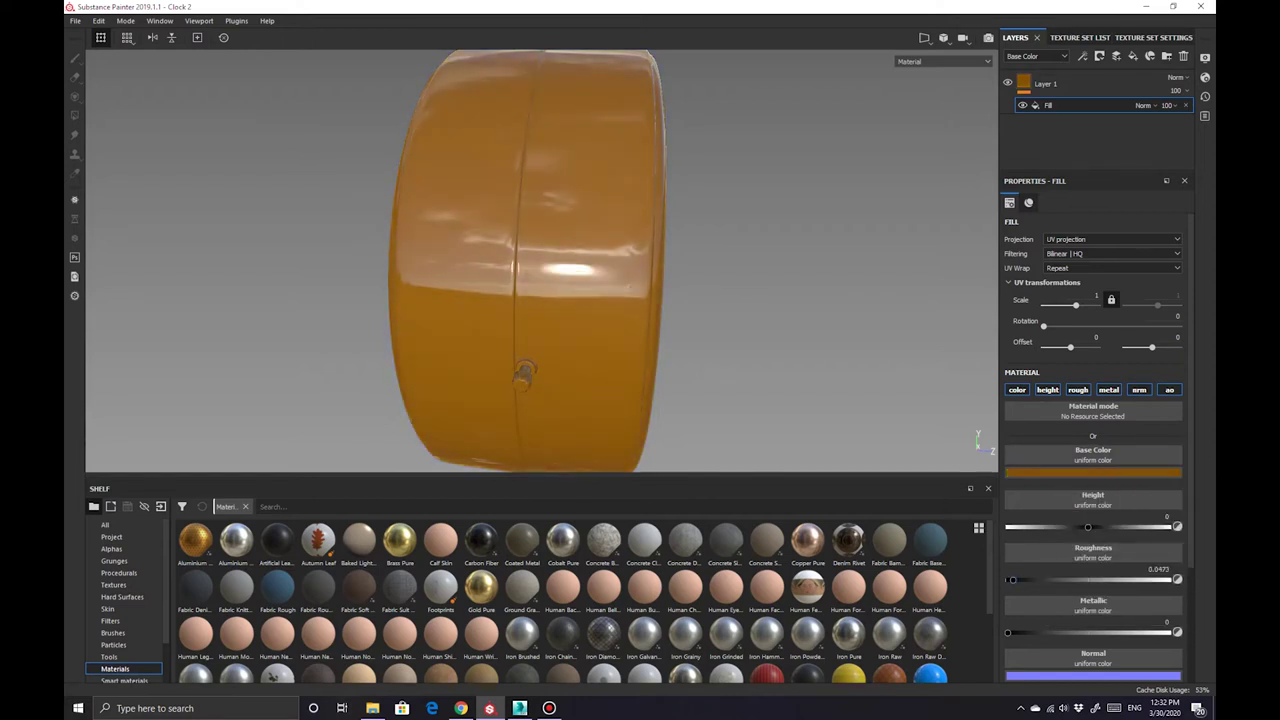
# Add a paint layer, then delete both layers from the stack
pyautogui.click(1099, 56)
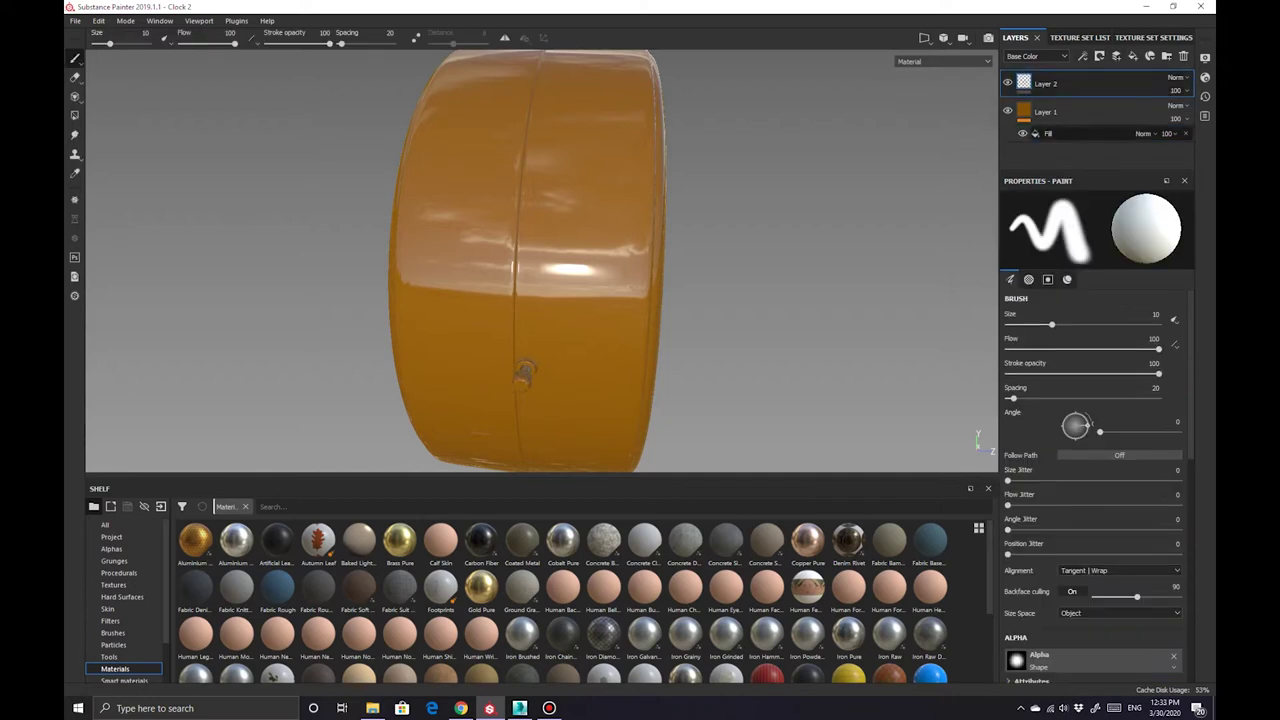
pyautogui.scroll(-4, 1095, 450)
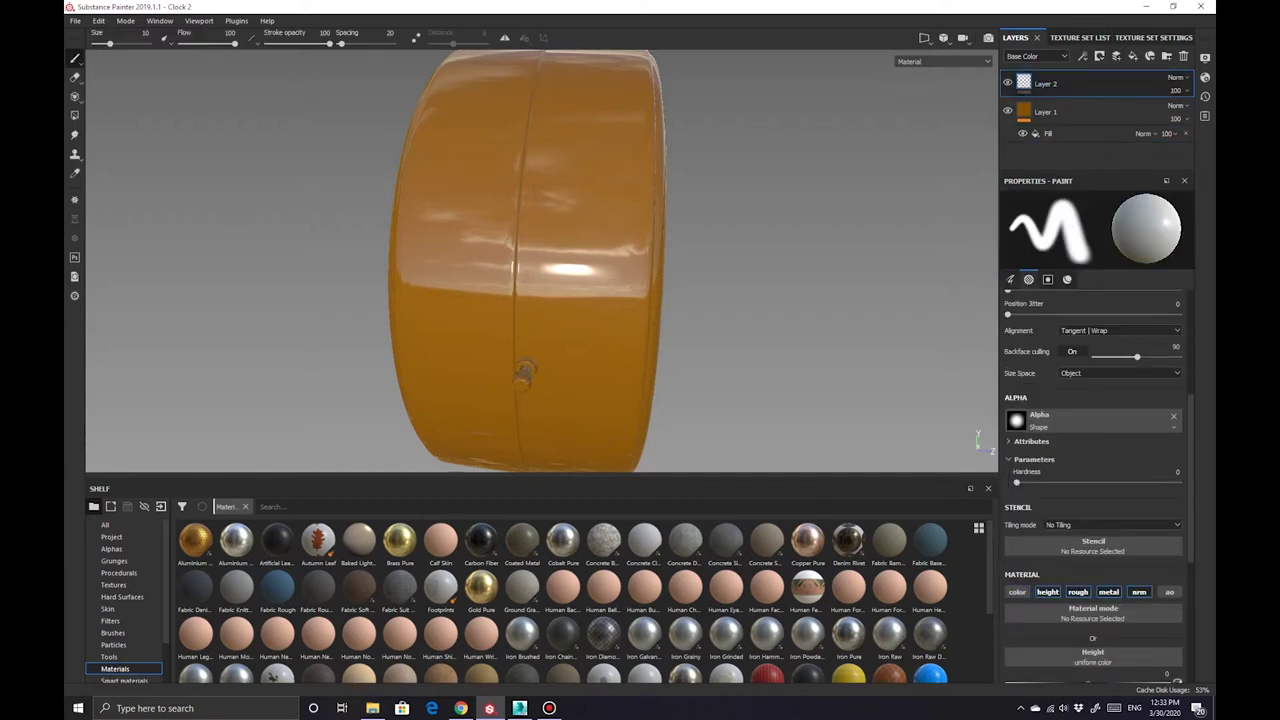
pyautogui.click(1183, 56)
pyautogui.click(1183, 56)
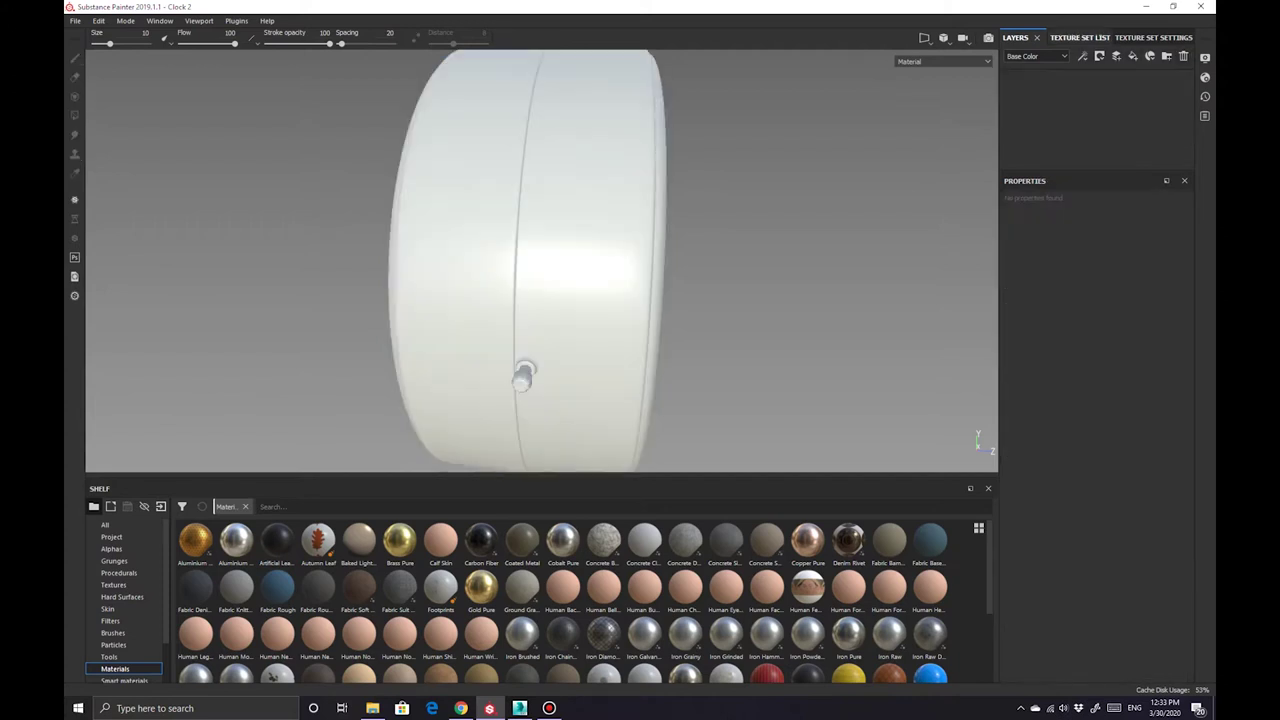
# Set up mesh map baking at 2048 output size, excluding the ID map
pyautogui.click(1153, 37)
pyautogui.click(1148, 122)
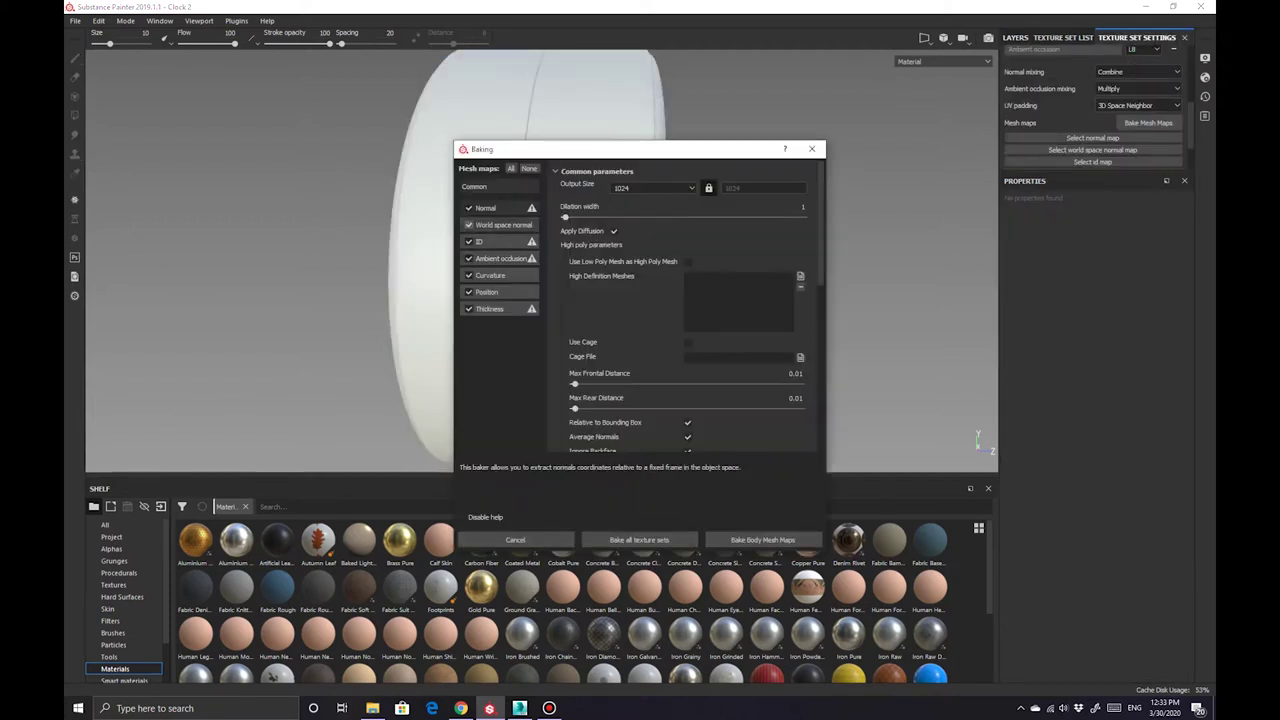
pyautogui.click(468, 241)
pyautogui.click(468, 275)
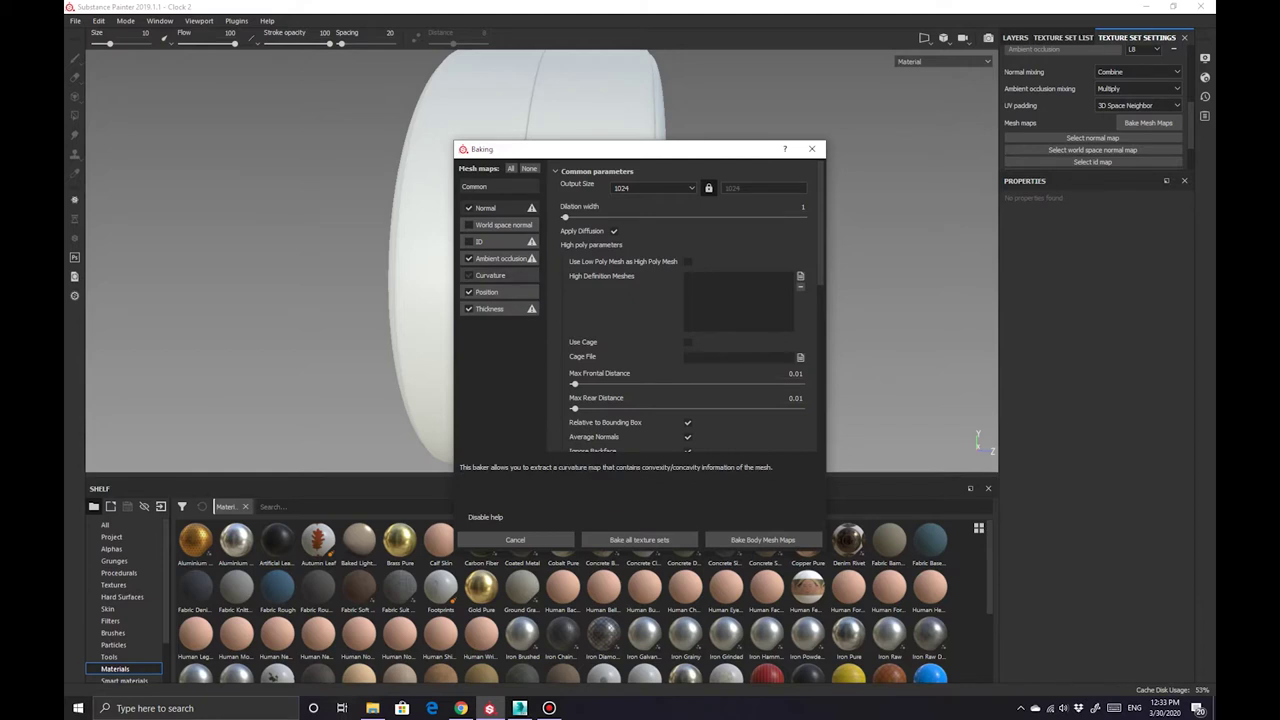
pyautogui.click(653, 188)
pyautogui.click(620, 244)
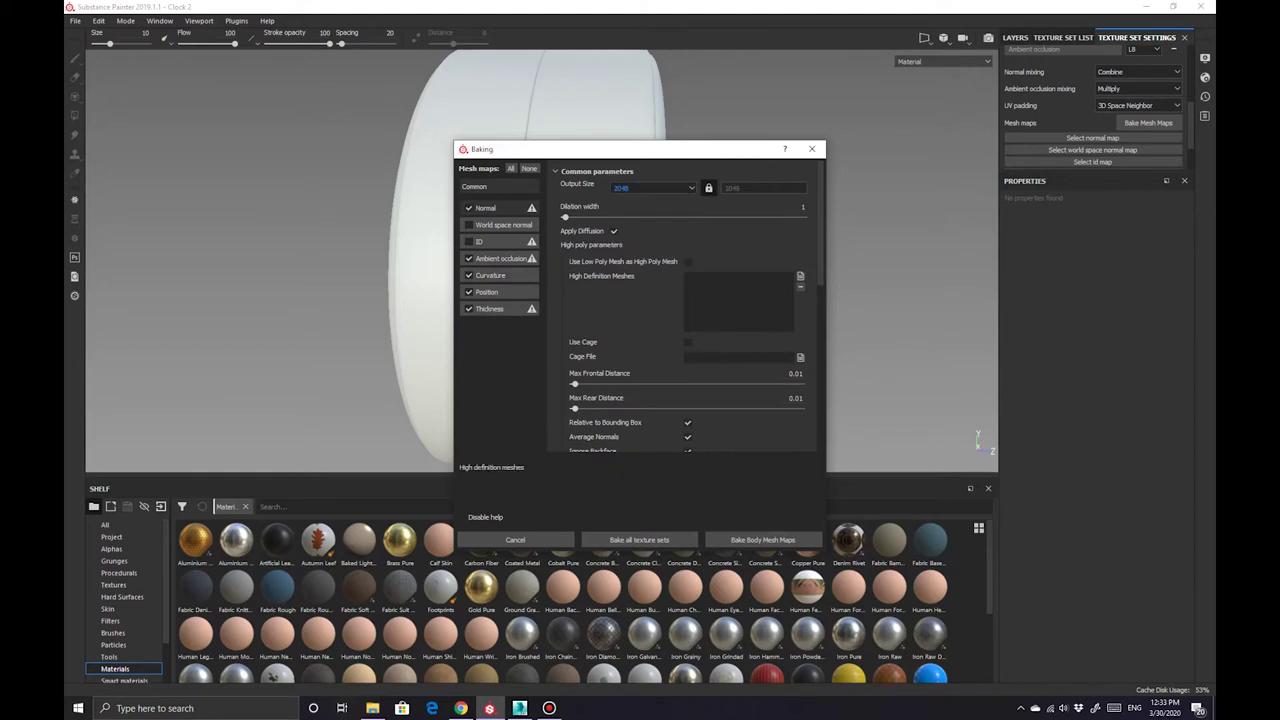
# Review the Curvature baker, bake the Body mesh maps and return to layers
pyautogui.scroll(-5, 680, 300)
pyautogui.scroll(-5, 680, 300)
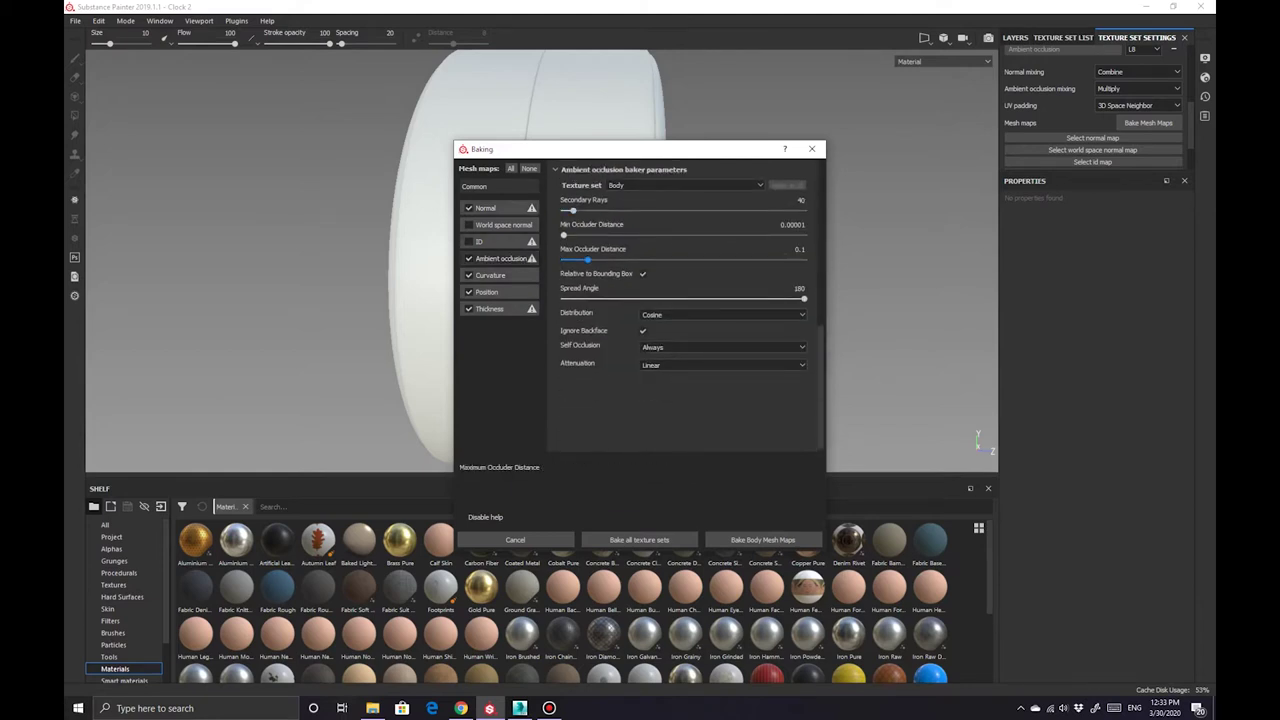
pyautogui.click(500, 275)
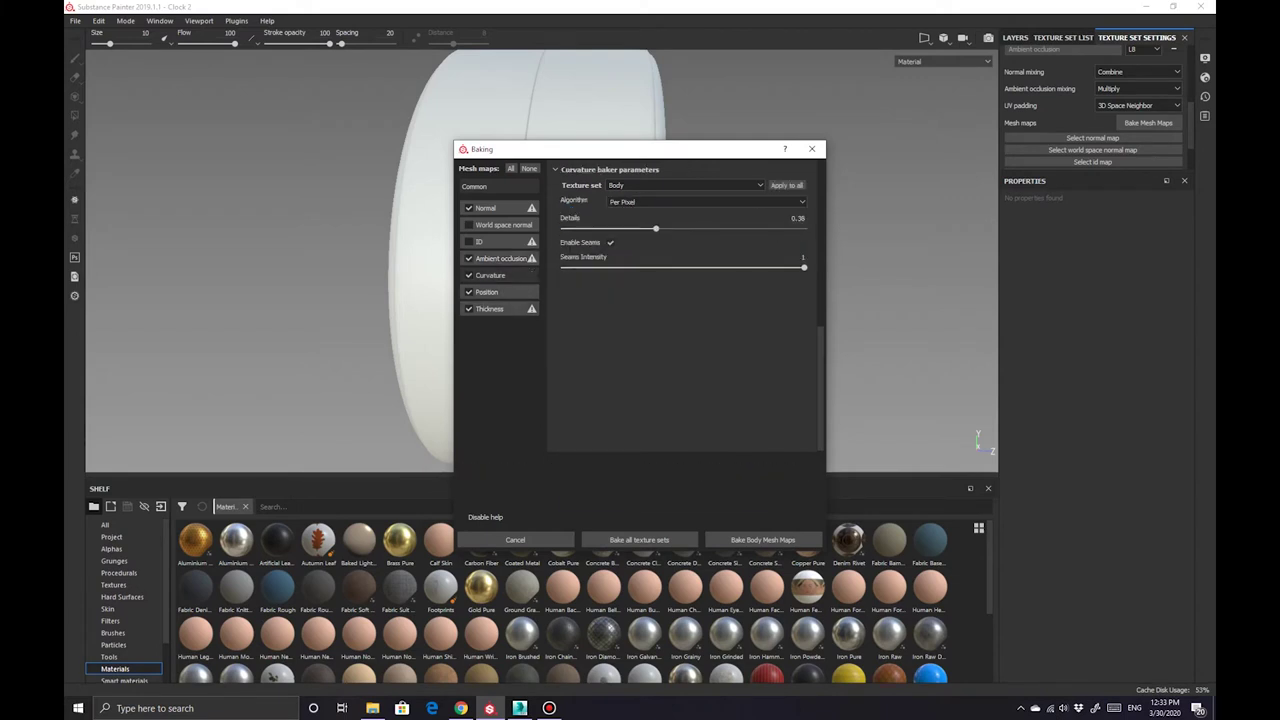
pyautogui.press('Return')
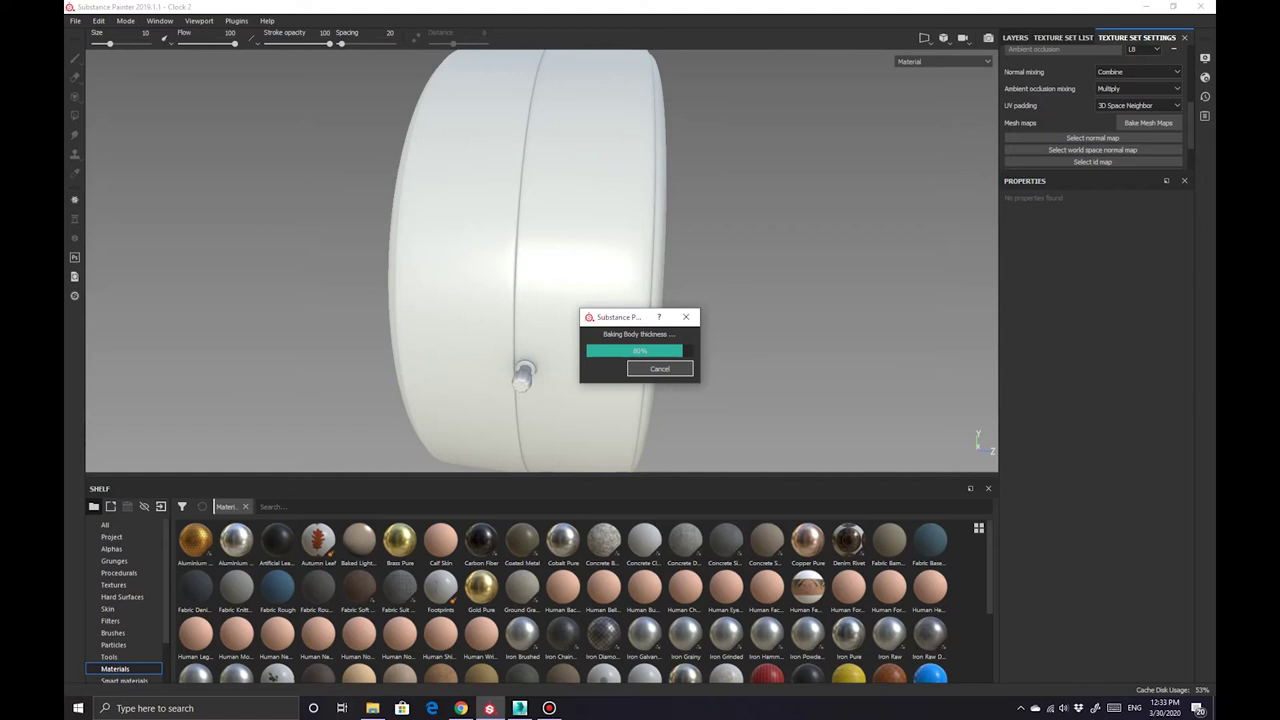
pyautogui.moveTo(600, 260)
pyautogui.keyDown('alt'); pyautogui.mouseDown()
pyautogui.moveTo(420, 240)
pyautogui.moveTo(520, 240)
pyautogui.moveTo(370, 250)
pyautogui.moveTo(460, 250)
pyautogui.mouseUp(); pyautogui.keyUp('alt')
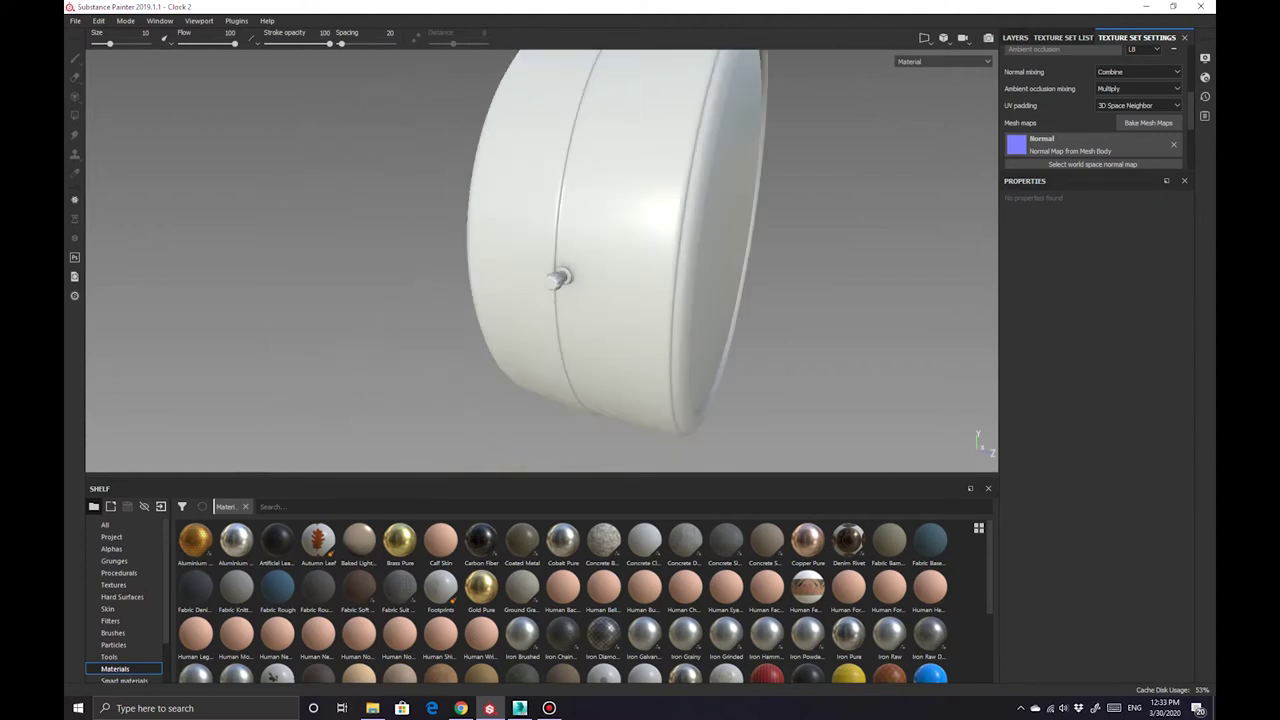
pyautogui.click(1015, 37)
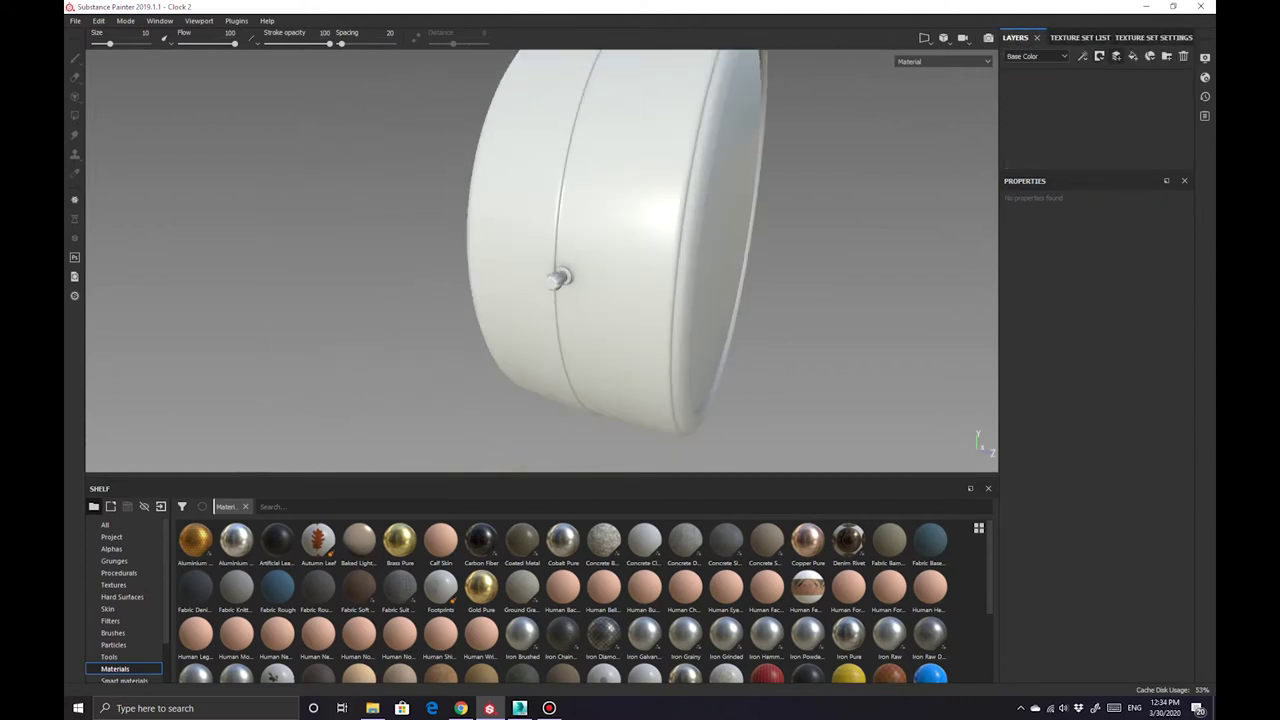
# Add an orange-gold fill layer at roughness 0.0909 with a paint layer above it
pyautogui.click(1149, 57)
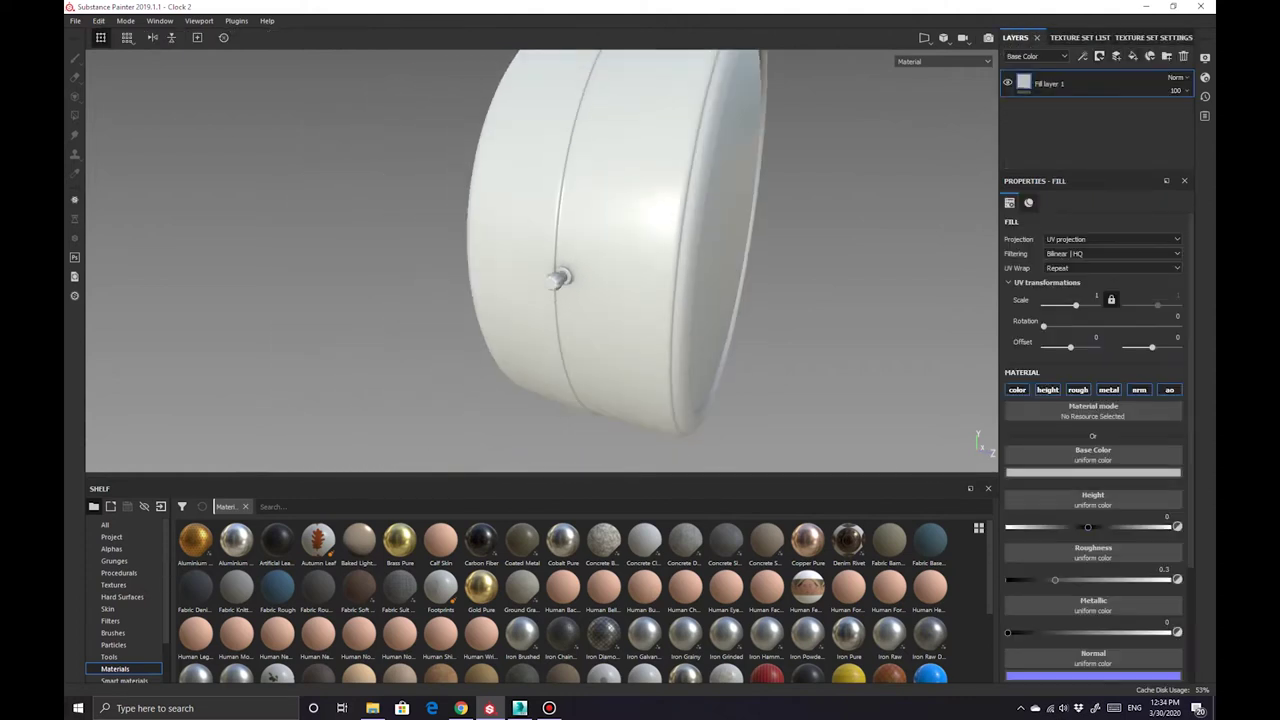
pyautogui.click(1093, 472)
pyautogui.click(1126, 568)
pyautogui.moveTo(1152, 505)
pyautogui.mouseDown()
pyautogui.moveTo(1152, 575)
pyautogui.moveTo(1137, 531)
pyautogui.mouseUp()
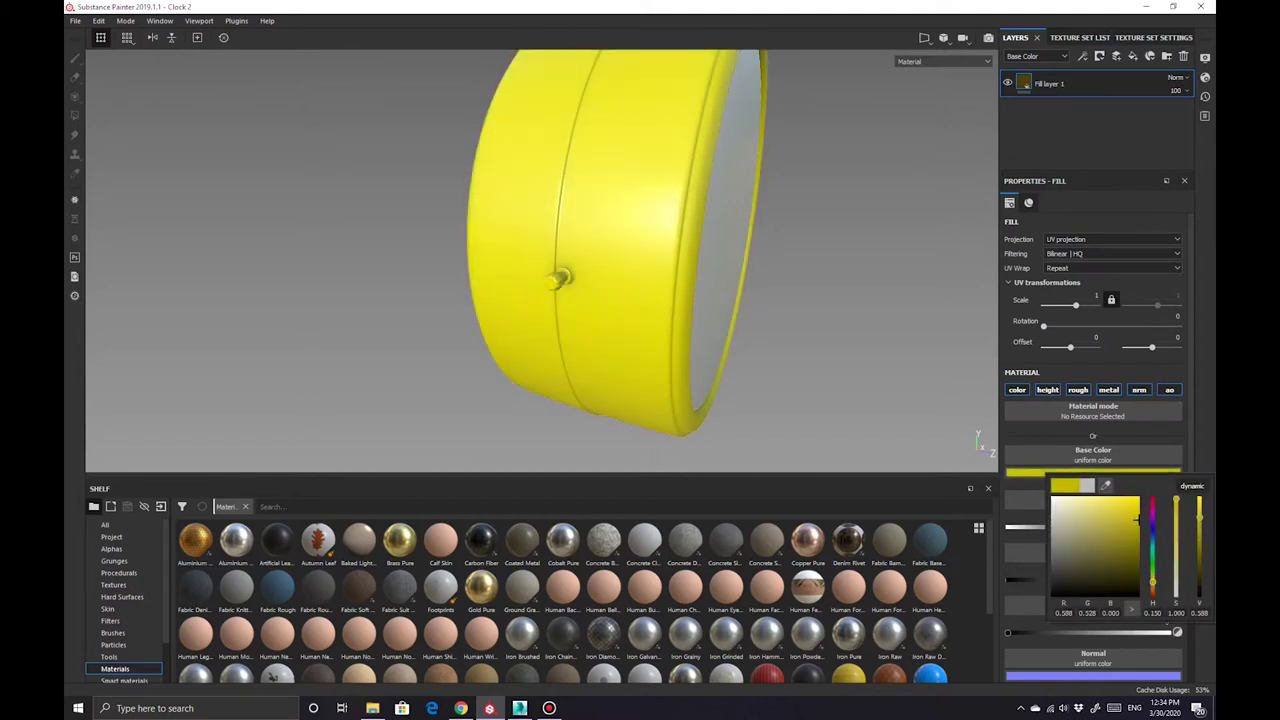
pyautogui.moveTo(1152, 575); pyautogui.dragTo(1152, 560)
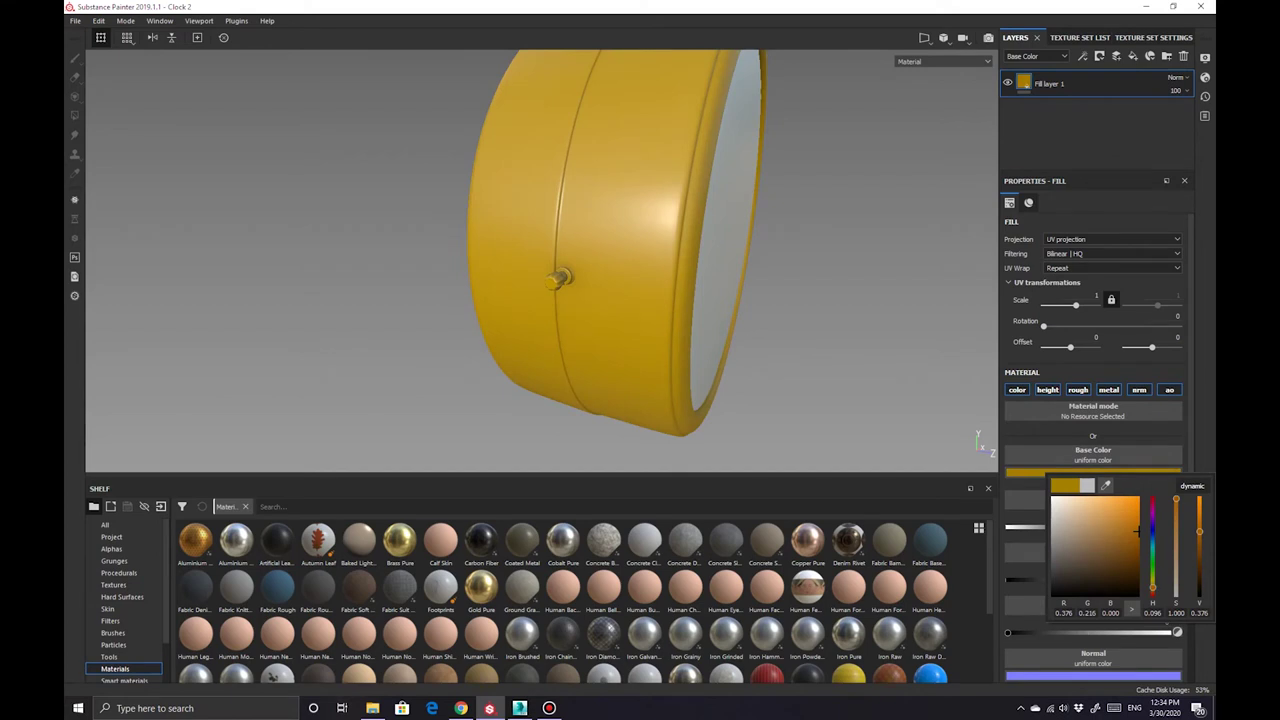
pyautogui.moveTo(540, 260)
pyautogui.keyDown('alt'); pyautogui.mouseDown()
pyautogui.moveTo(560, 250)
pyautogui.moveTo(700, 290)
pyautogui.moveTo(830, 246)
pyautogui.mouseUp(); pyautogui.keyUp('alt')
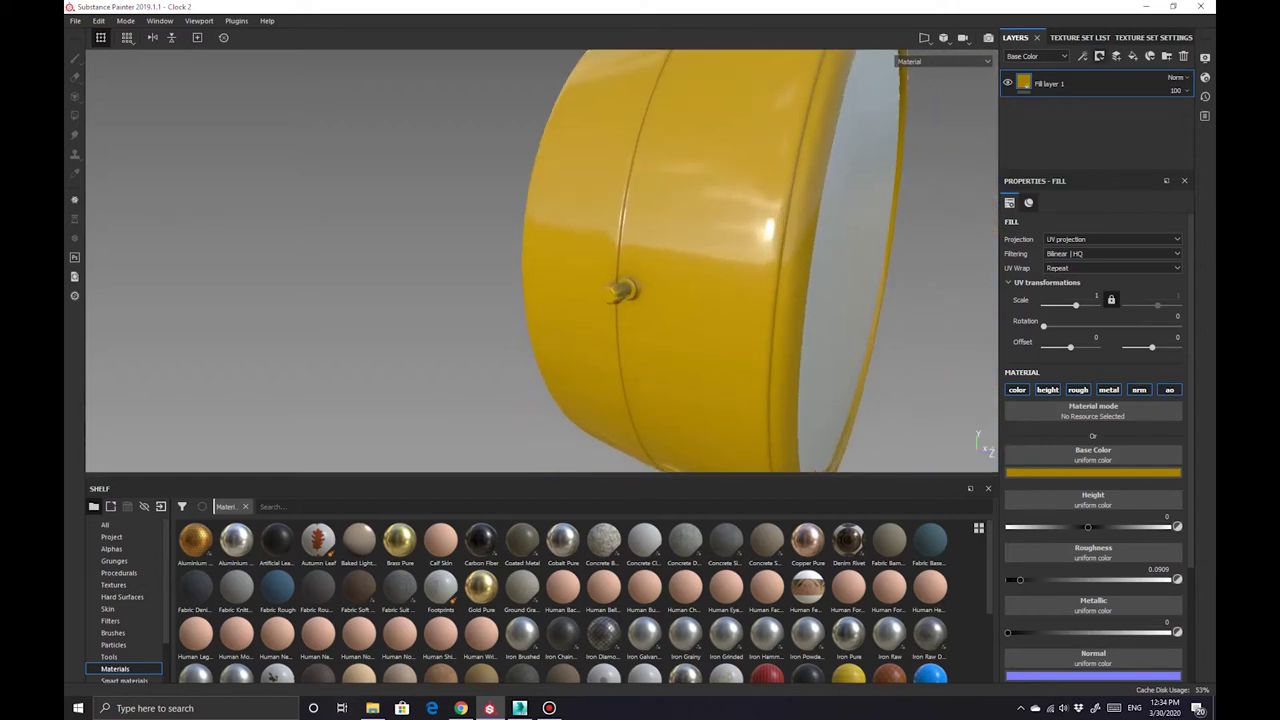
pyautogui.click(1150, 56)
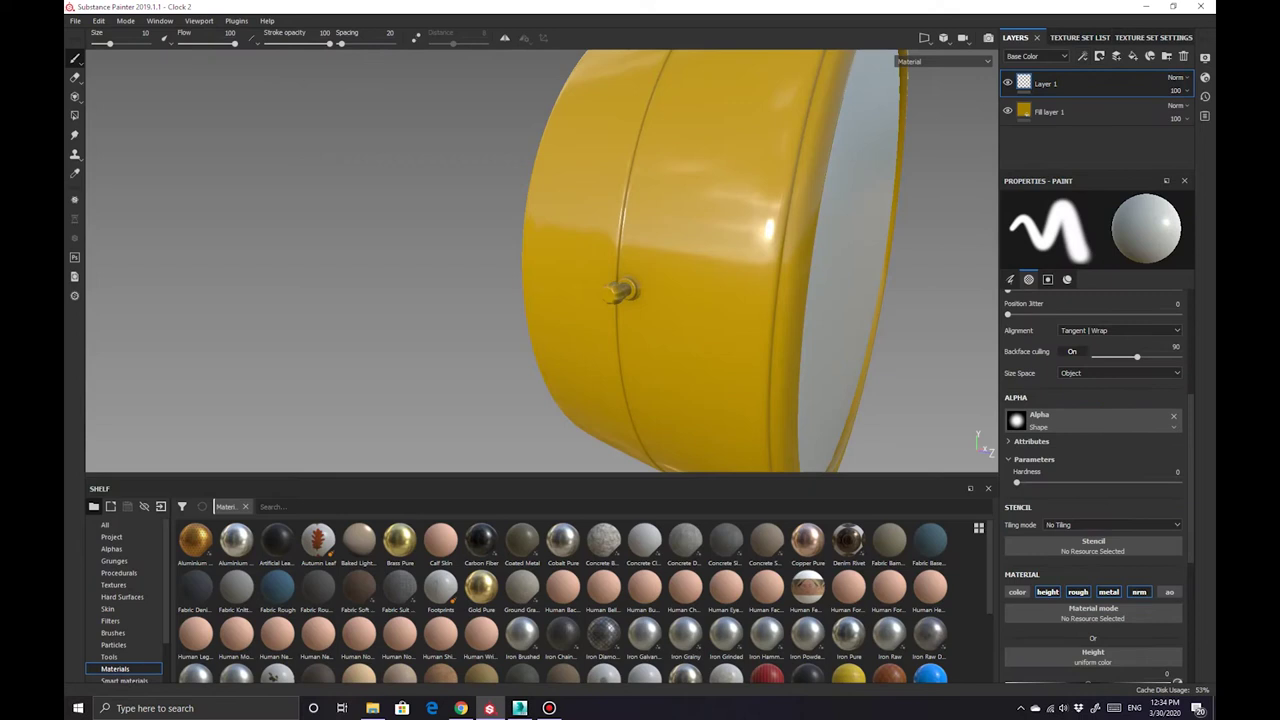
# Add a Dirt generator to the paint layer
pyautogui.click(1099, 56)
pyautogui.click(1083, 56)
pyautogui.click(1083, 56)
pyautogui.click(1110, 131)
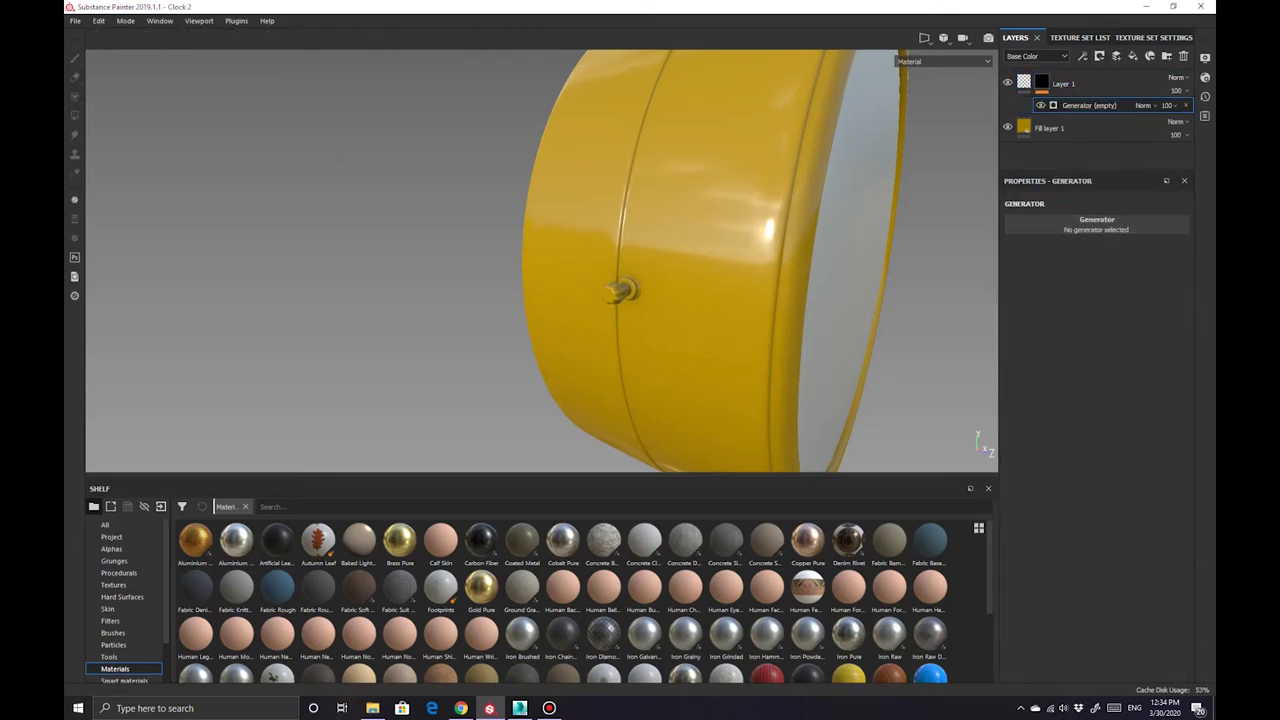
pyautogui.click(1096, 224)
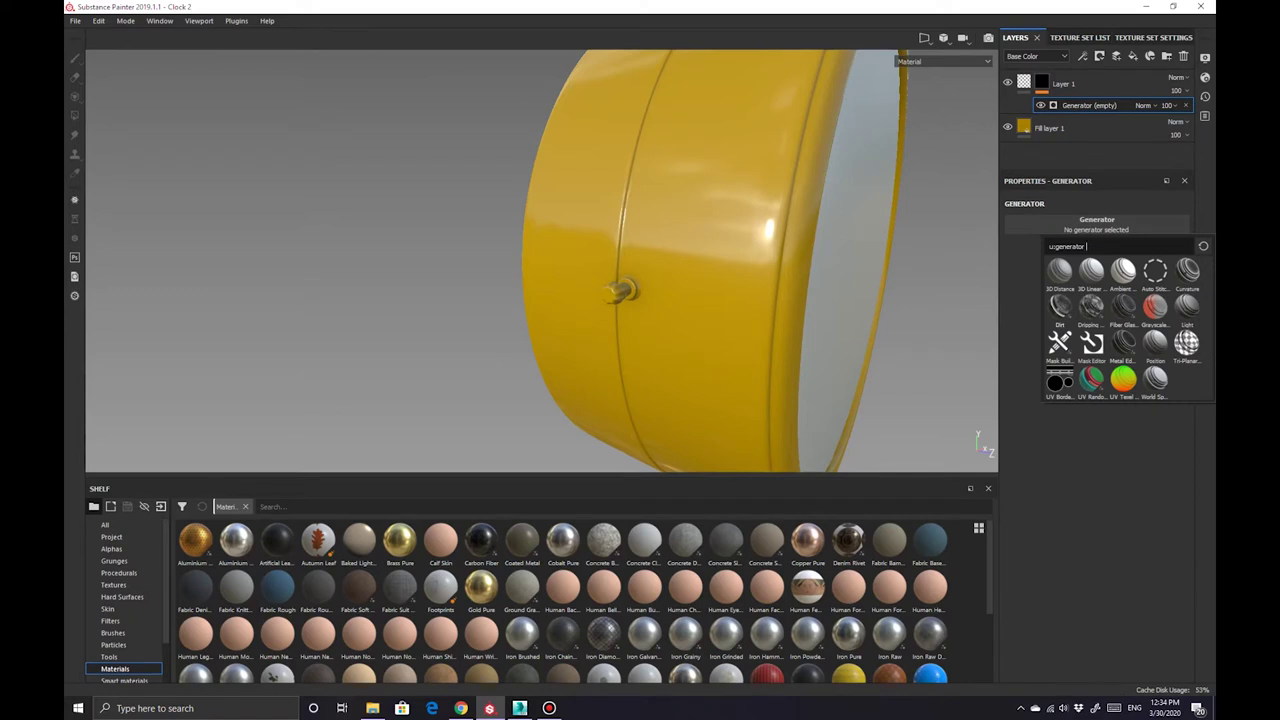
pyautogui.click(1060, 306)
pyautogui.keyDown('alt'); pyautogui.moveTo(540, 260); pyautogui.dragTo(660, 270); pyautogui.keyUp('alt')
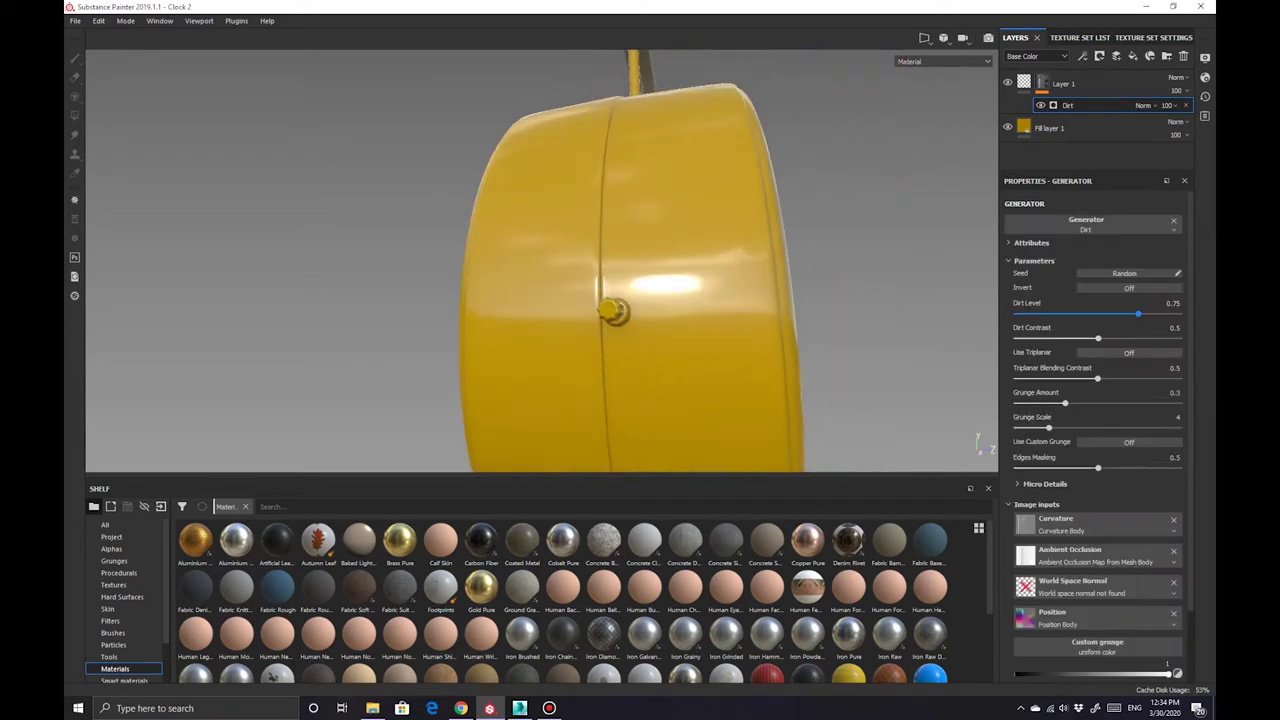
pyautogui.press('Delete')
# Darken the gold fill and set the Dirt level 0.82 and contrast 0.39
pyautogui.click(1048, 279)
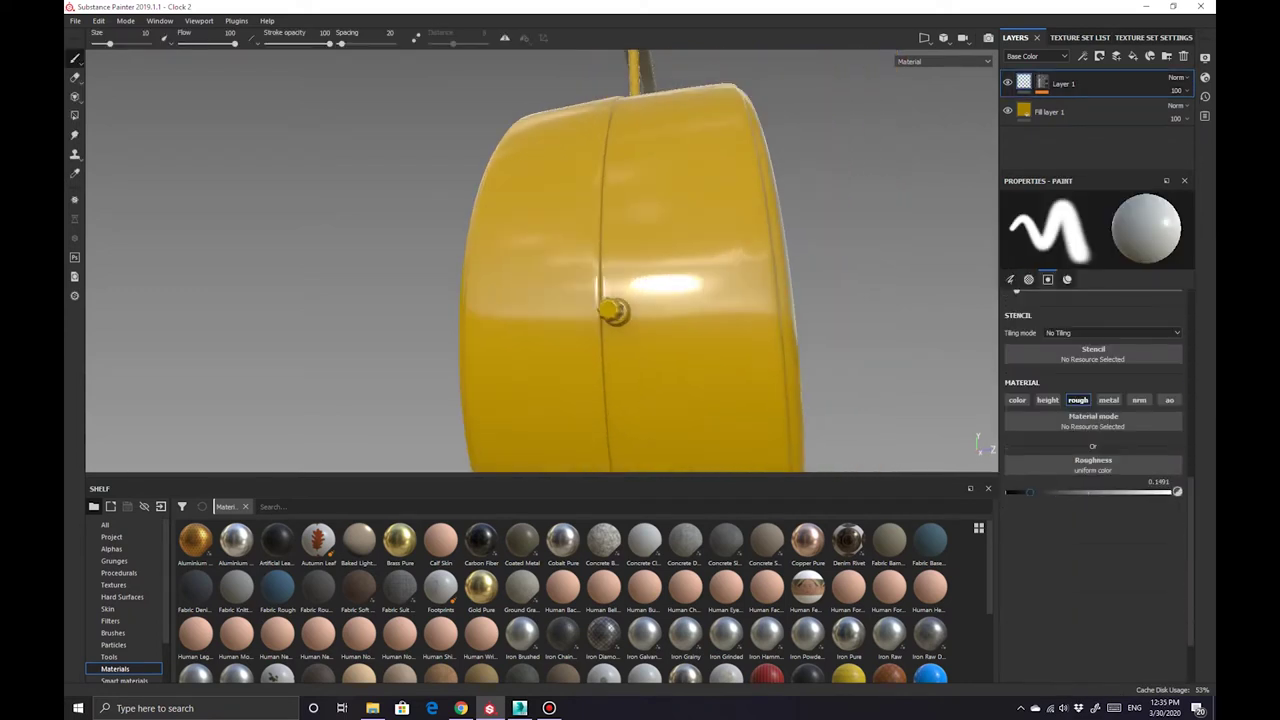
pyautogui.click(1050, 111)
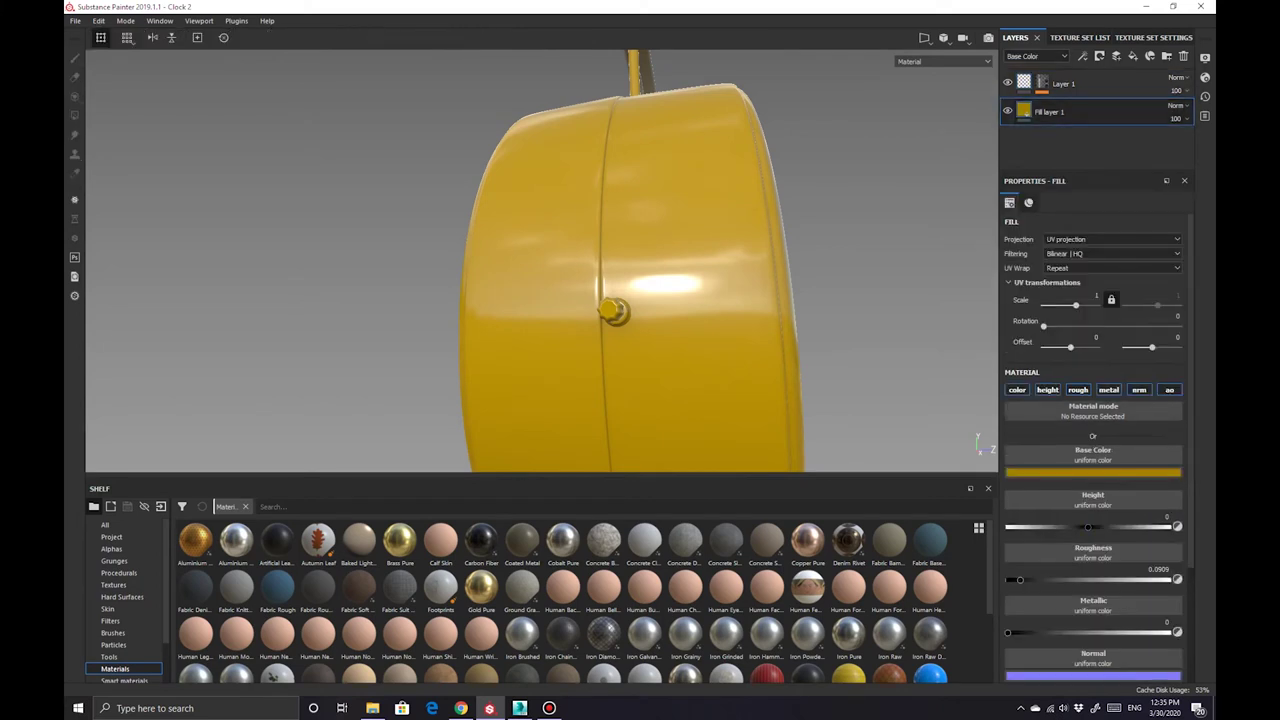
pyautogui.click(1093, 472)
pyautogui.moveTo(1136, 533); pyautogui.dragTo(1136, 552)
pyautogui.click(1063, 83)
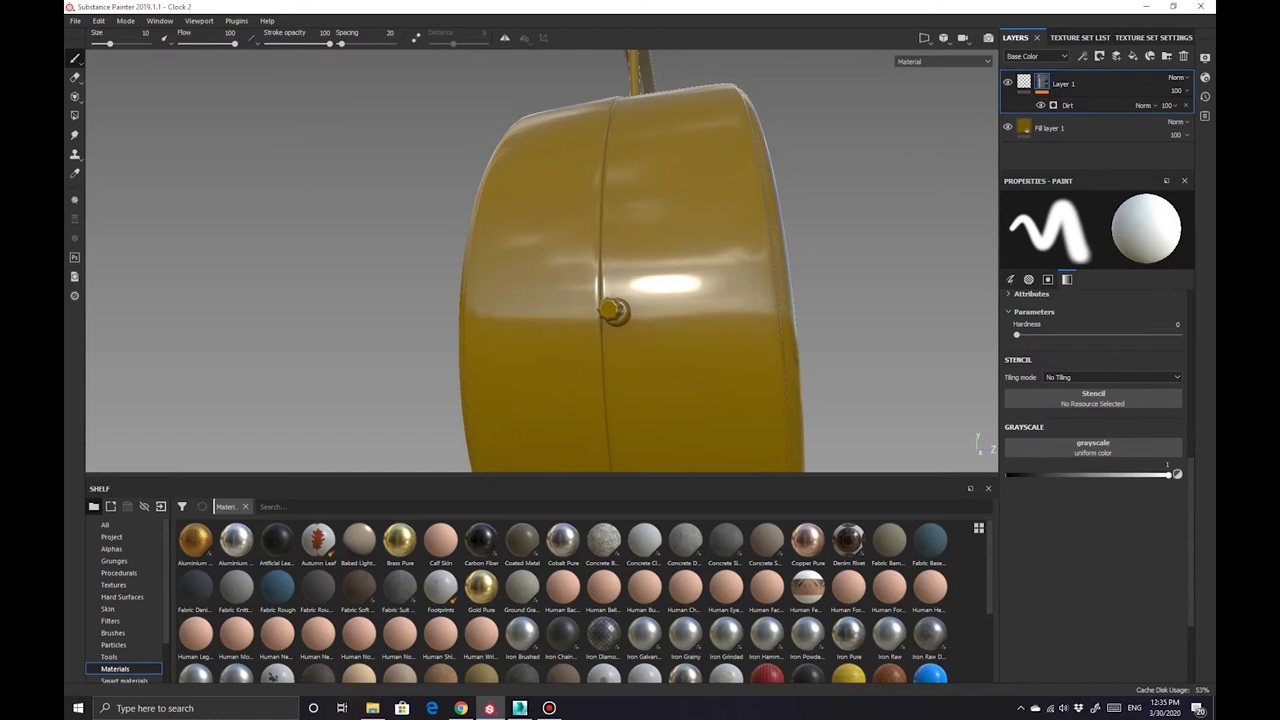
pyautogui.click(1068, 105)
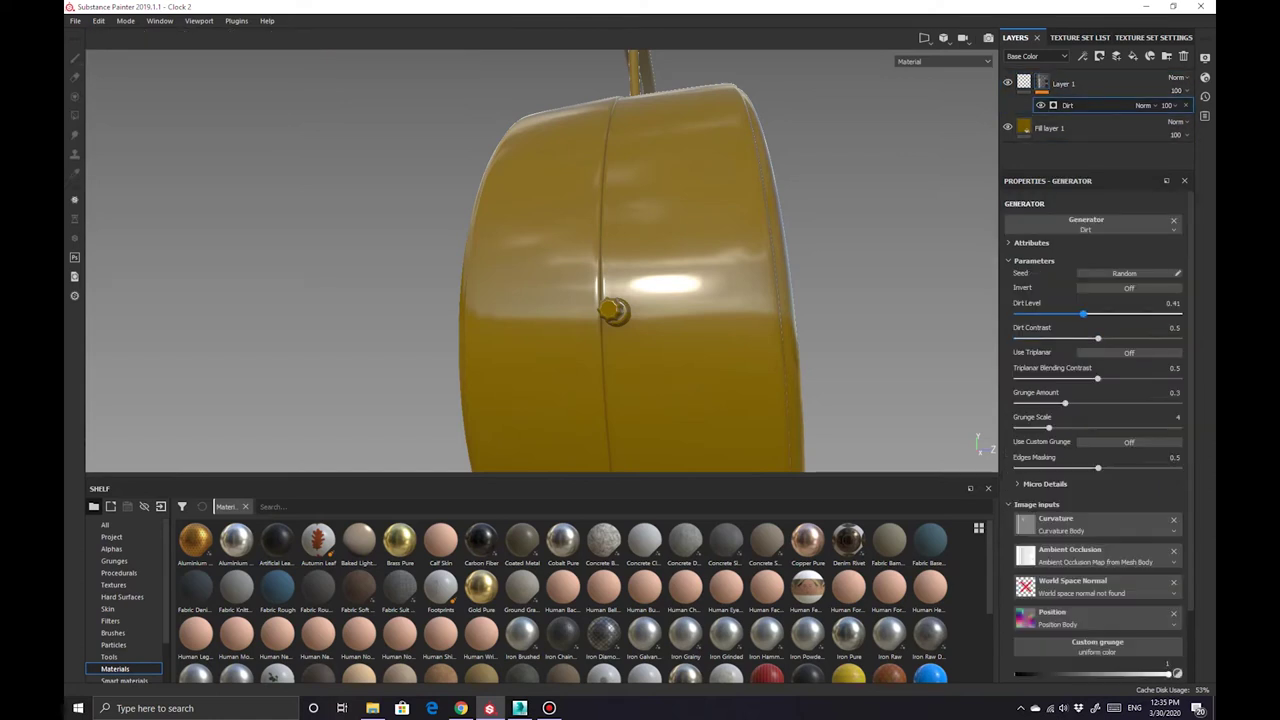
pyautogui.press('c')
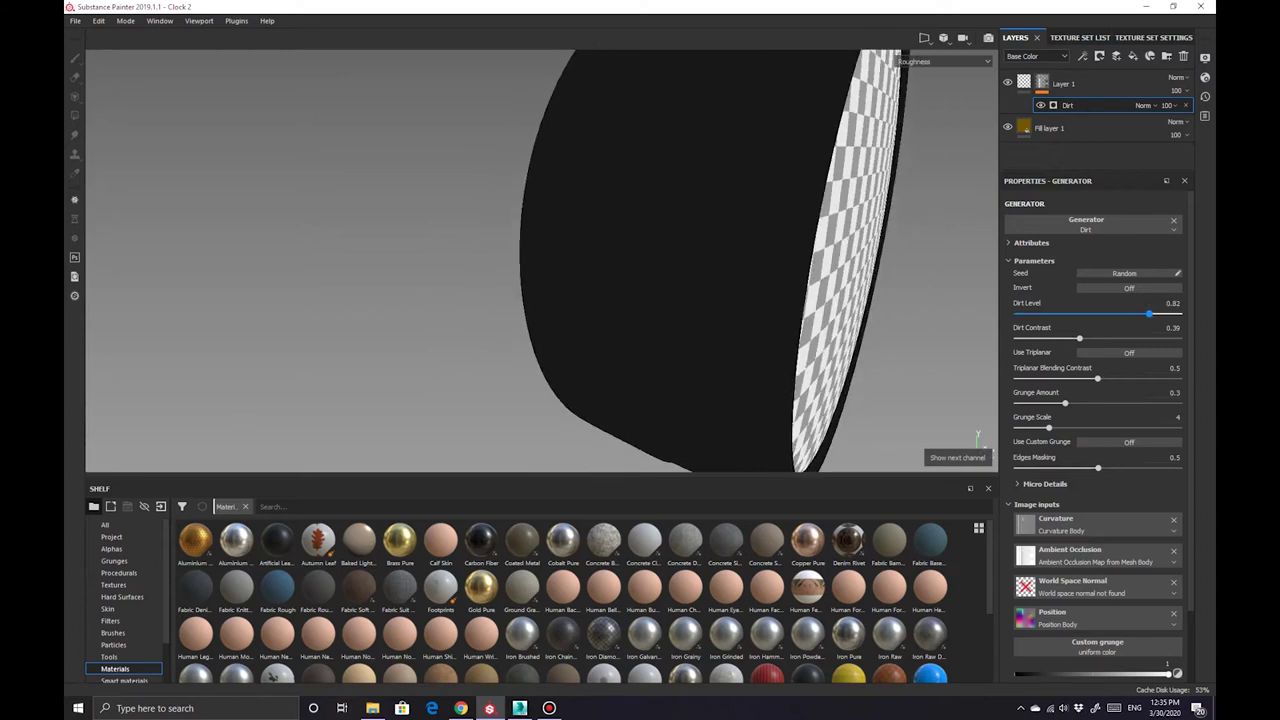
pyautogui.click(1048, 128)
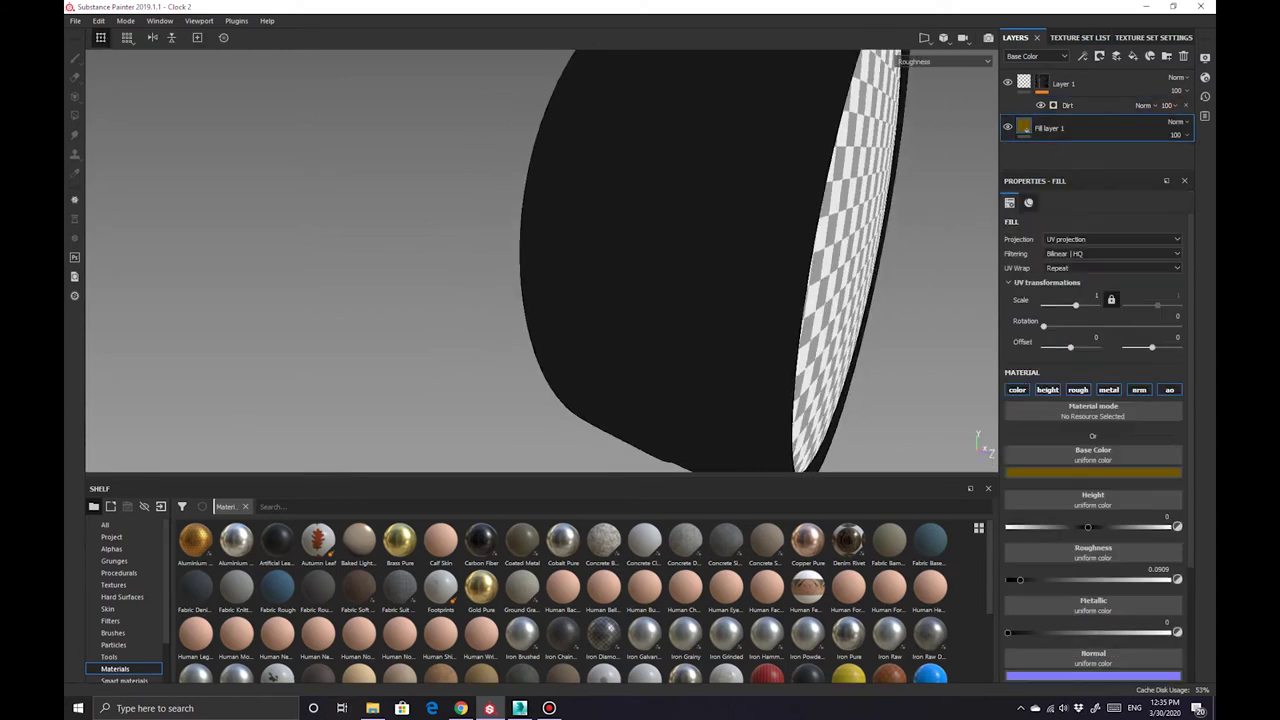
# Delete the Dirt paint layer and put 3D Perlin Noise on the fill's roughness
pyautogui.click(1063, 83)
pyautogui.press('Delete')
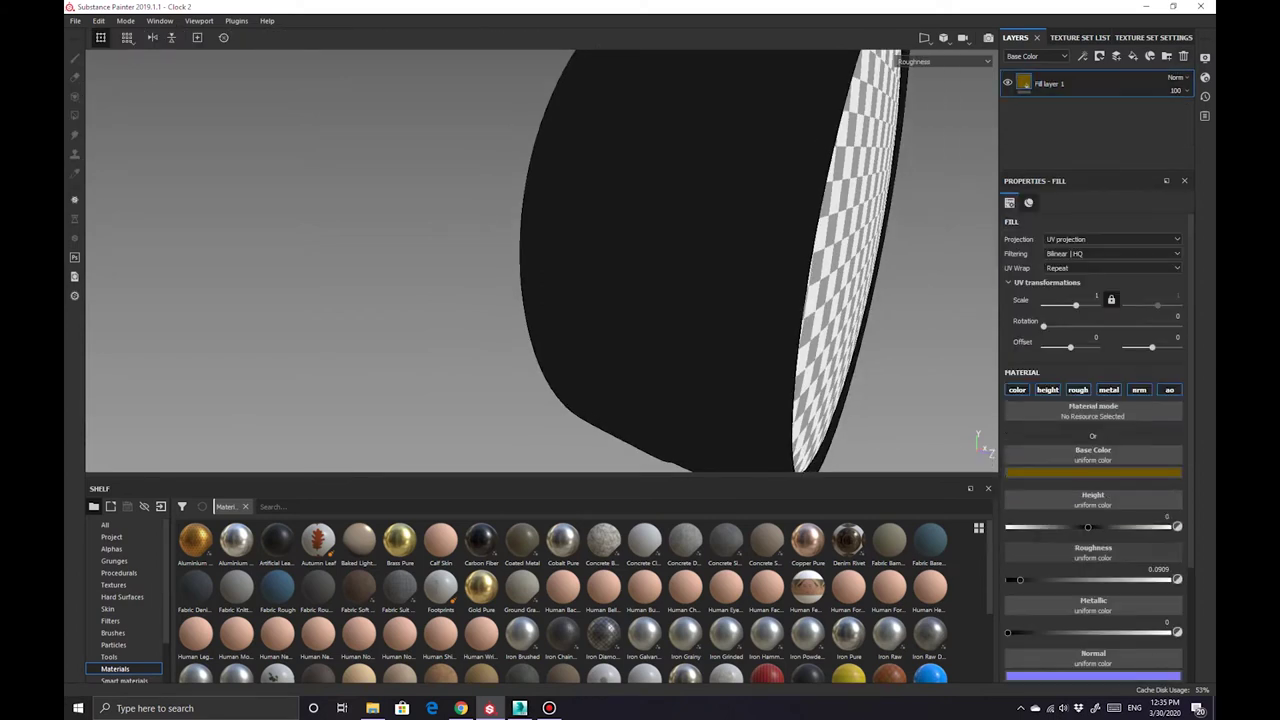
pyautogui.press('m')
pyautogui.click(1093, 553)
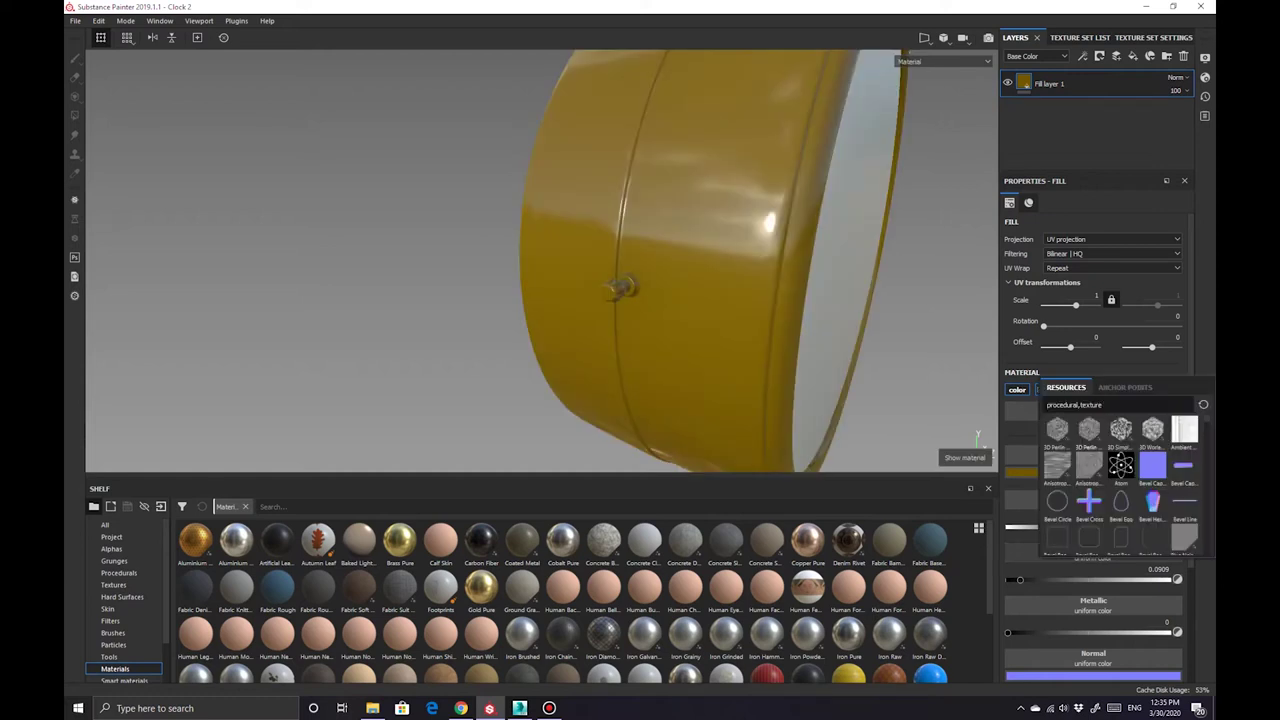
pyautogui.click(1100, 470)
# Try 3D Simplex Noise on height, remove the noises, and add a new paint layer
pyautogui.keyDown('alt'); pyautogui.moveTo(600, 300); pyautogui.dragTo(600, 250); pyautogui.keyUp('alt')
pyautogui.click(1093, 500)
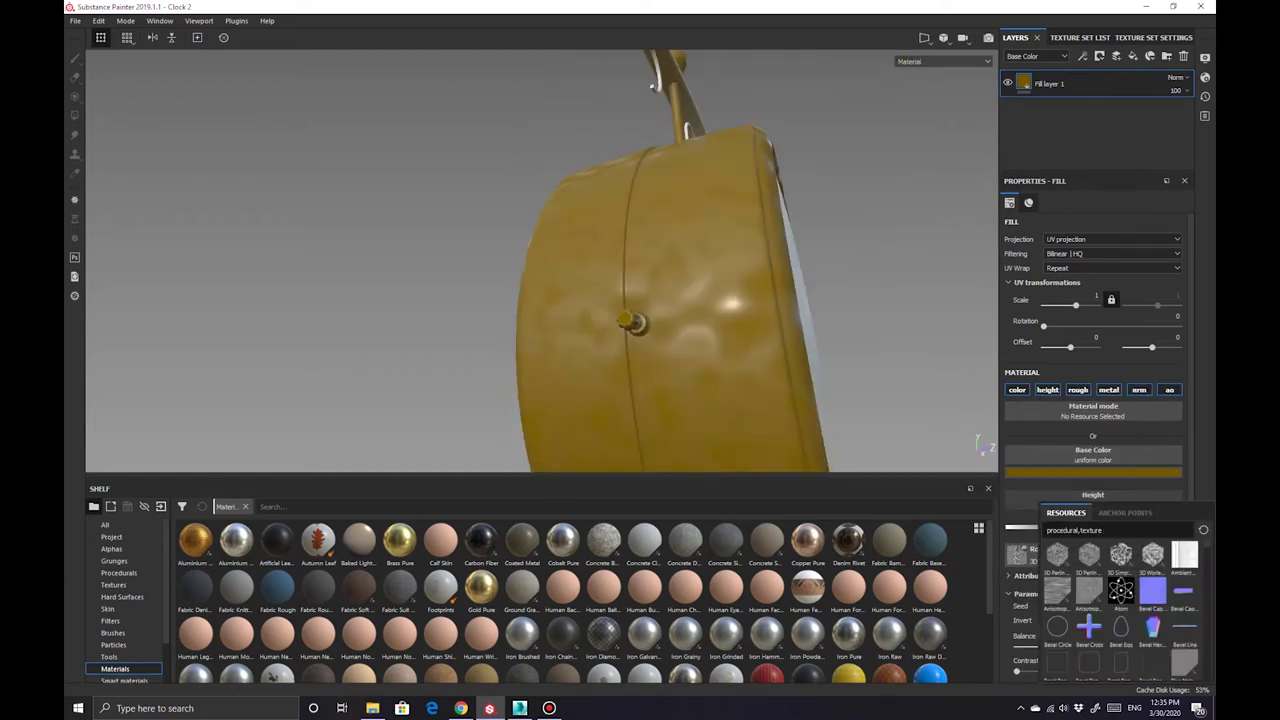
pyautogui.click(1119, 573)
pyautogui.click(1047, 389)
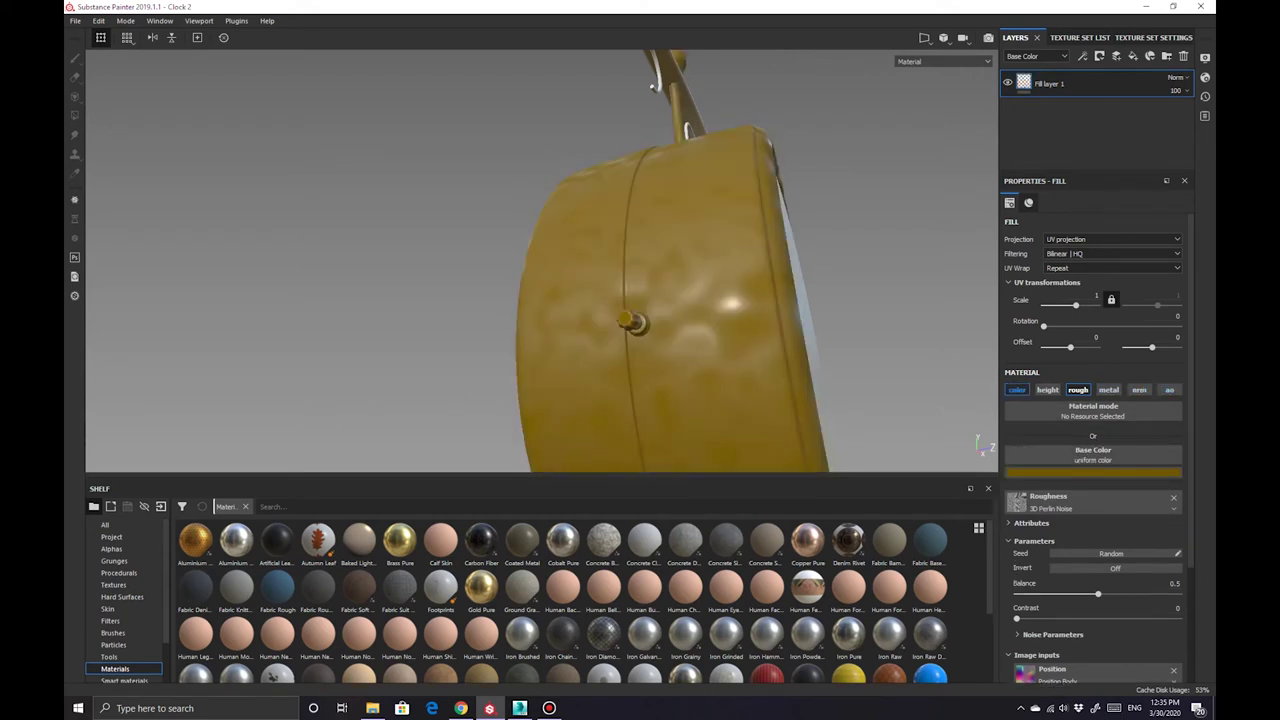
pyautogui.click(1173, 497)
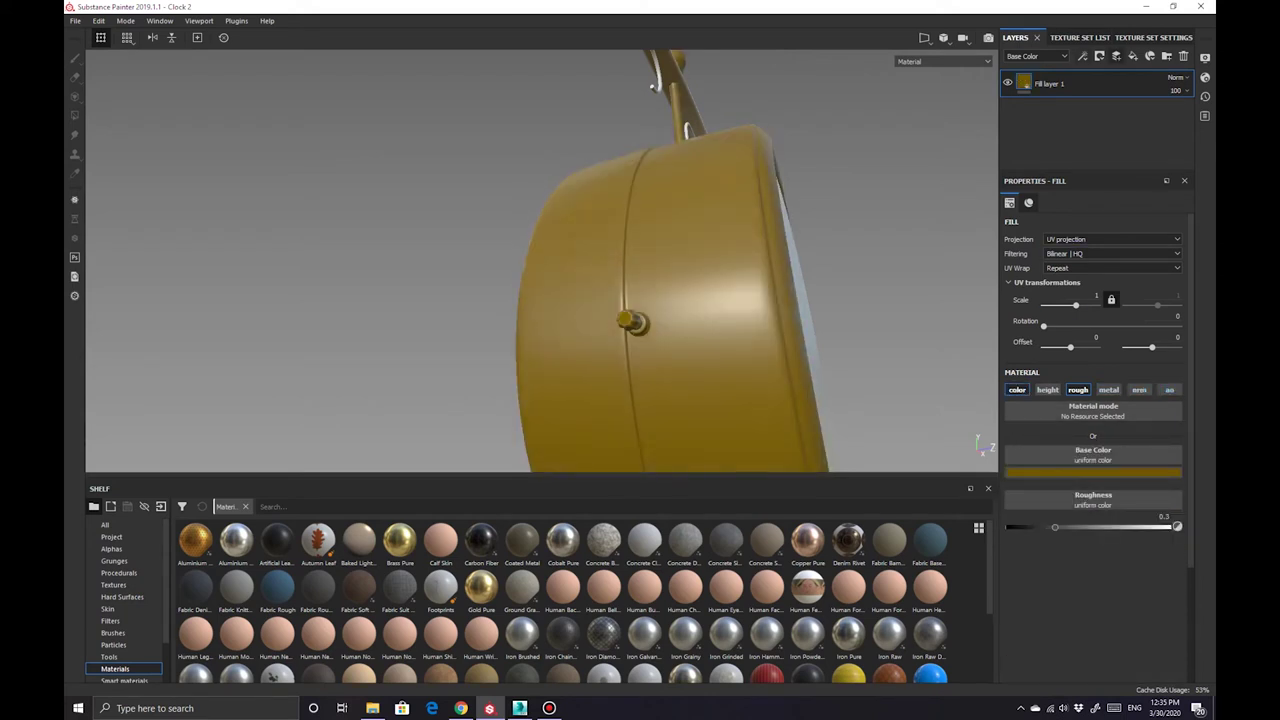
pyautogui.hotkey('ctrl', 'shift', 'l')
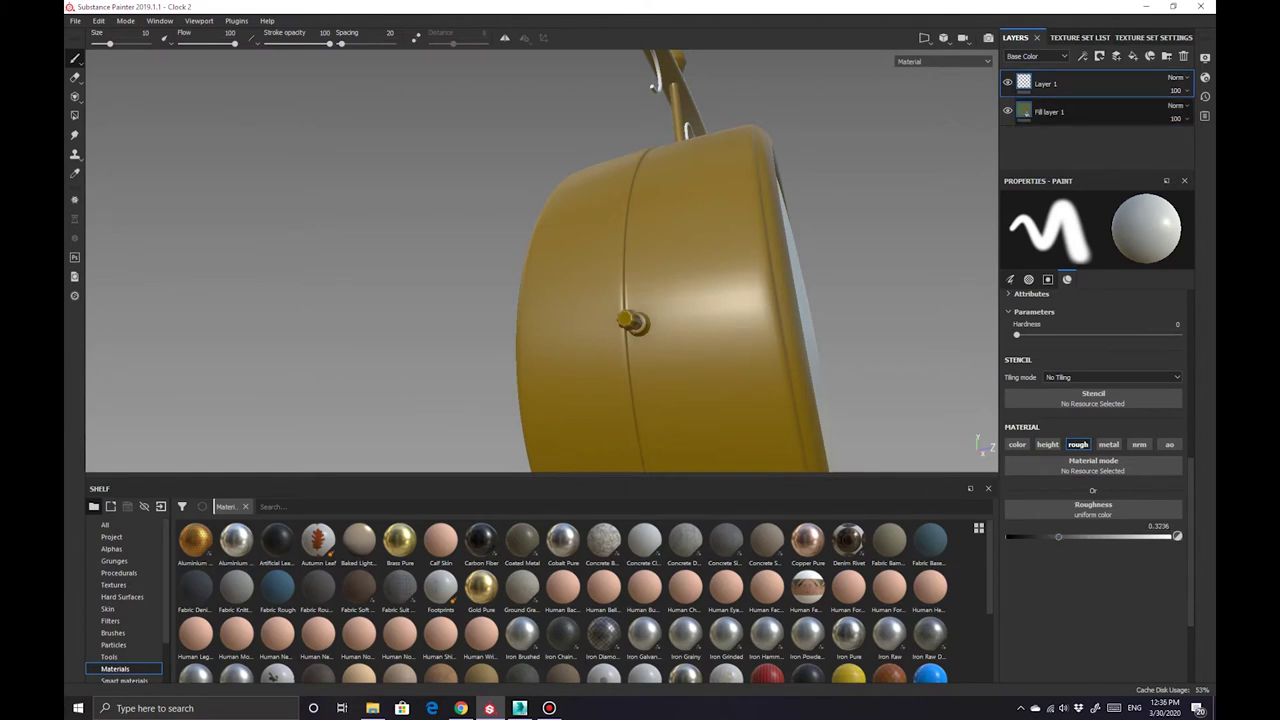
# Turn off roughness on the gold fill and add a fill effect to the new paint layer
pyautogui.click(1049, 111)
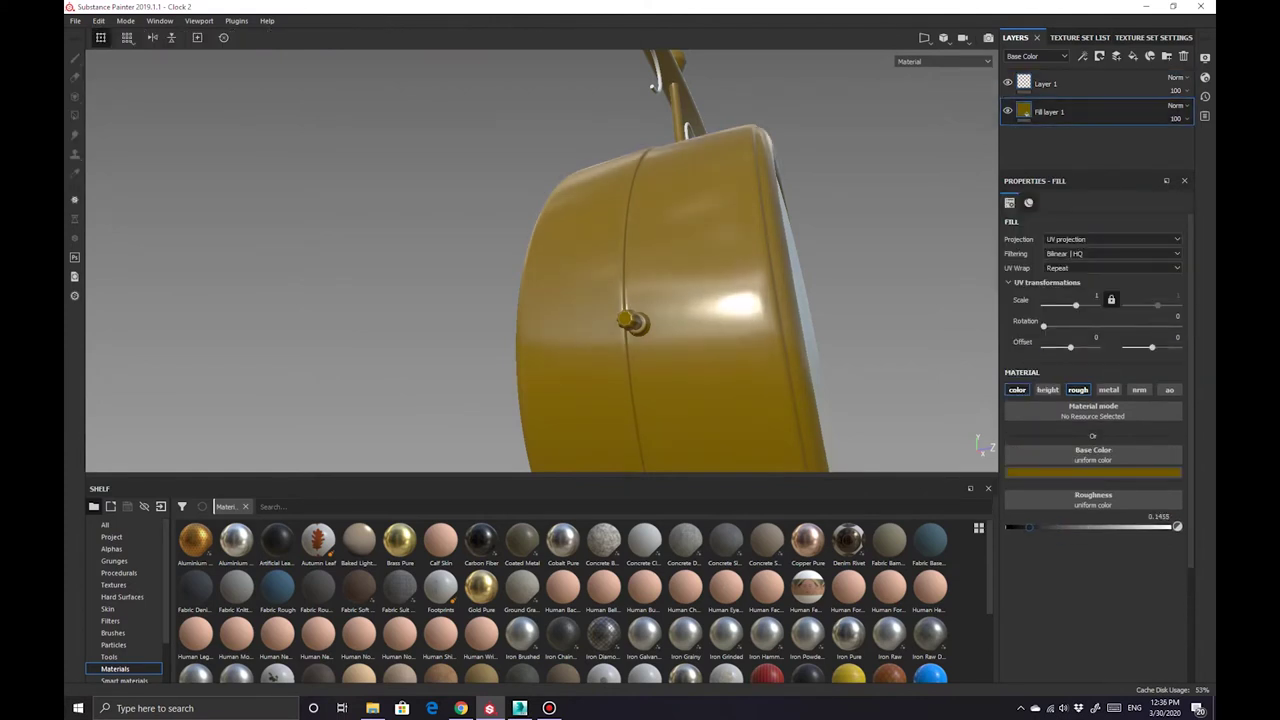
pyautogui.click(1077, 389)
pyautogui.click(1045, 83)
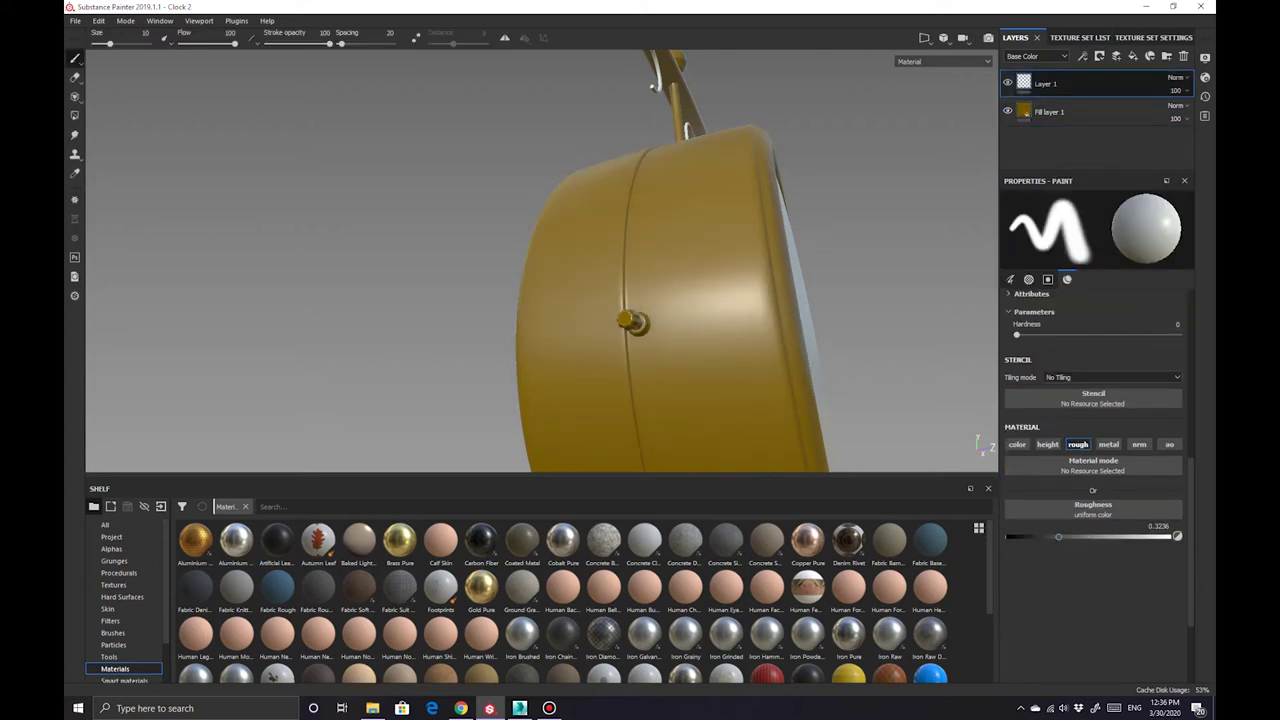
pyautogui.click(1083, 56)
pyautogui.click(1098, 101)
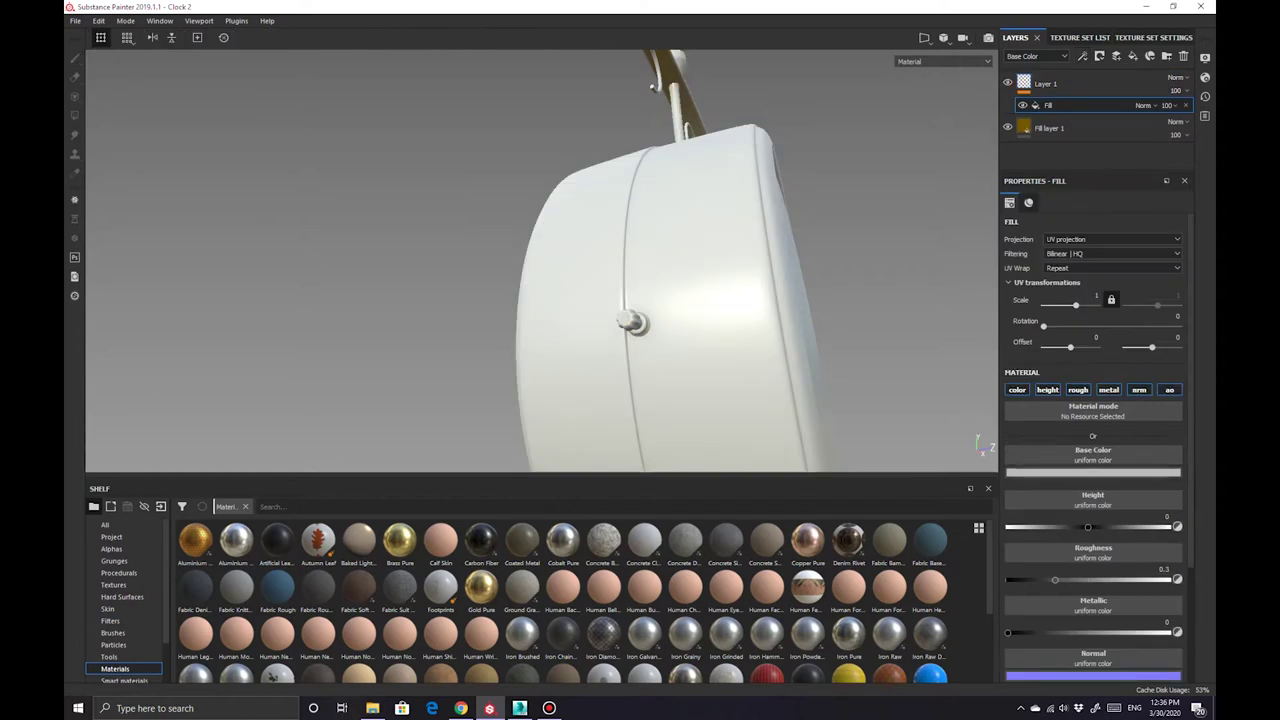
# Limit the fill effect to roughness only and lower it for a glossy casing
pyautogui.click(1047, 389)
pyautogui.click(1017, 389)
pyautogui.click(1108, 389)
pyautogui.click(1139, 389)
pyautogui.click(1169, 389)
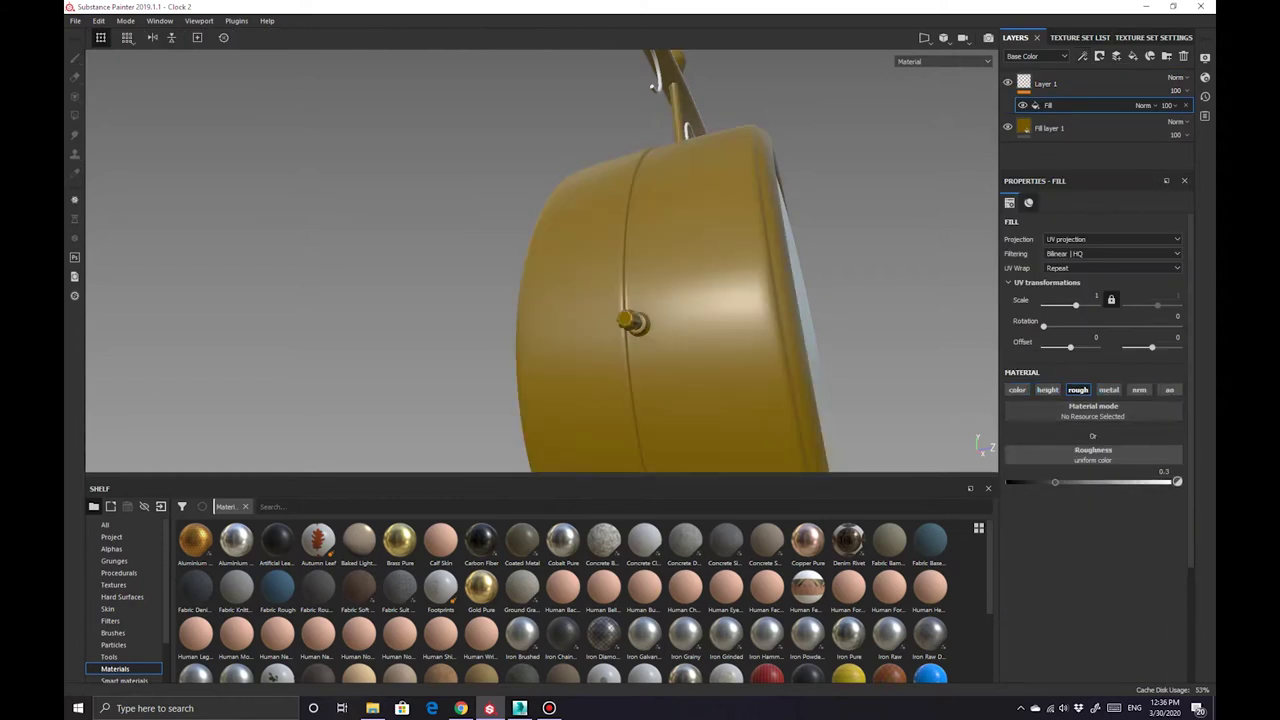
pyautogui.moveTo(1115, 482); pyautogui.dragTo(1025, 482)
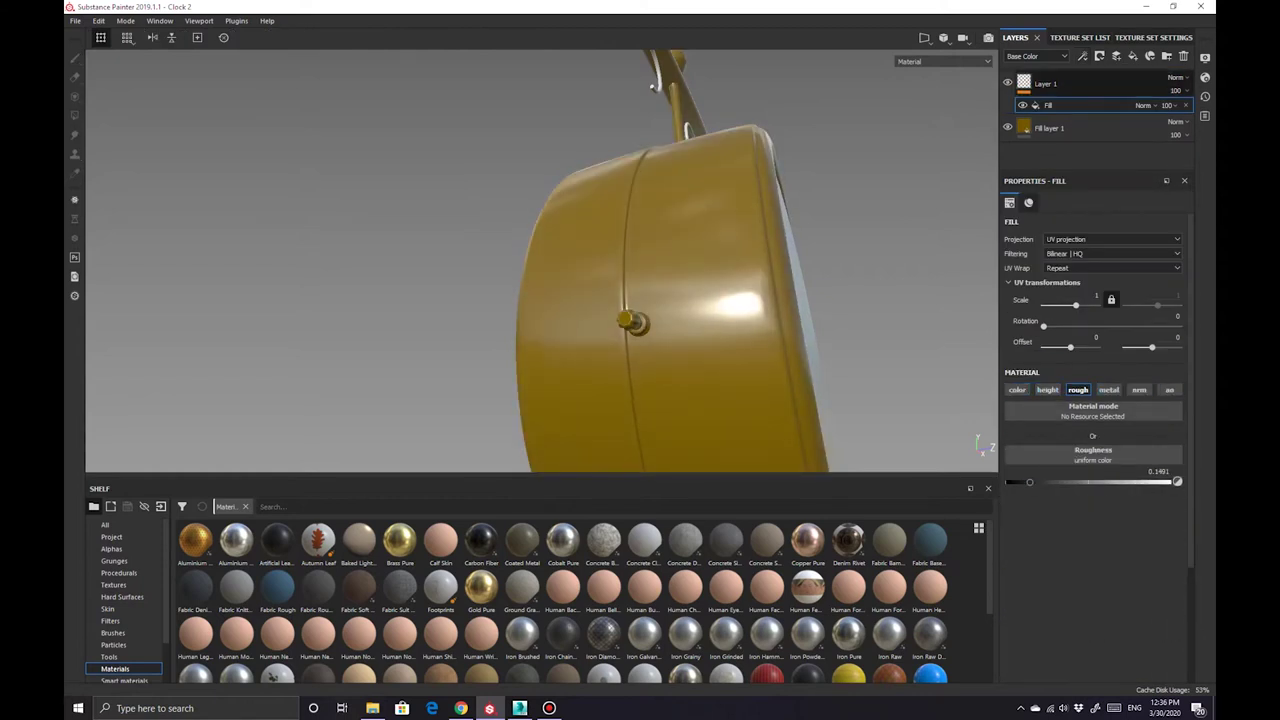
# Add a mask to the gloss layer with a Dirt generator in it
pyautogui.click(1045, 84)
pyautogui.click(1099, 56)
pyautogui.click(1110, 85)
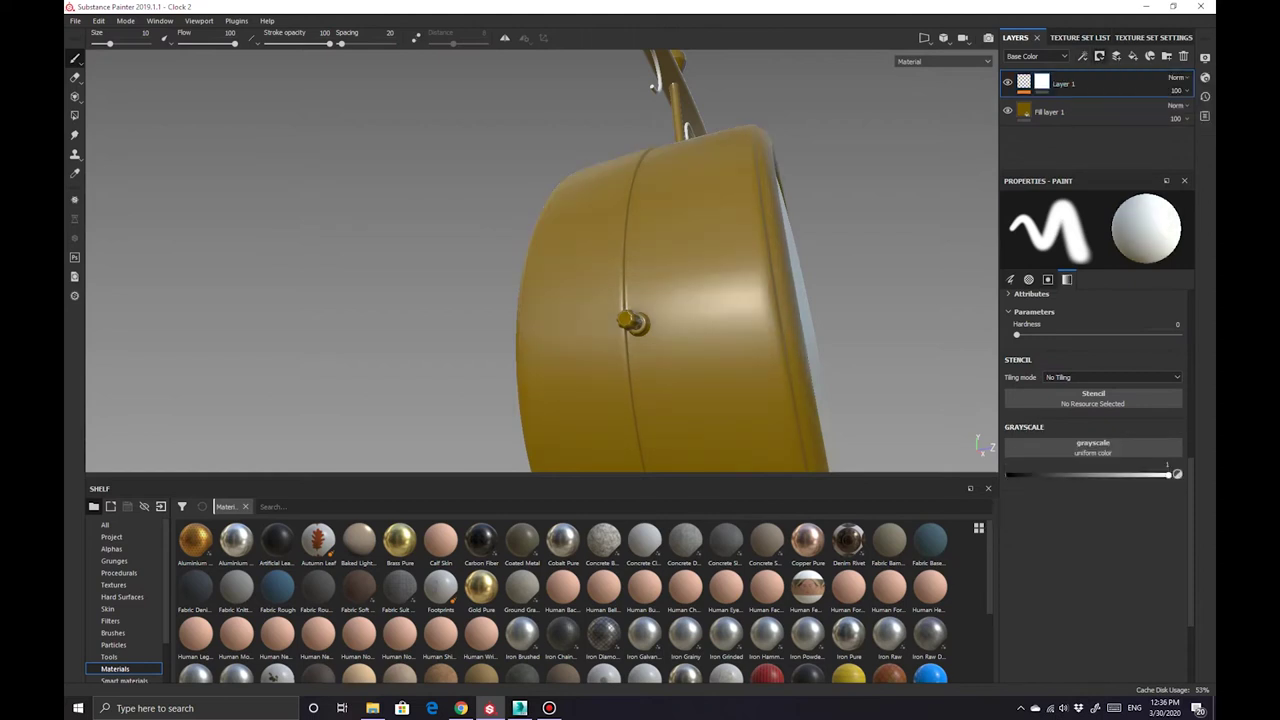
pyautogui.click(1116, 56)
pyautogui.click(1110, 72)
pyautogui.click(1096, 225)
pyautogui.click(1126, 257)
# Orbit in closer to inspect the glossy casing side
pyautogui.moveTo(540, 260)
pyautogui.keyDown('alt'); pyautogui.mouseDown()
pyautogui.moveTo(480, 250)
pyautogui.moveTo(560, 255)
pyautogui.moveTo(500, 255)
pyautogui.mouseUp(); pyautogui.keyUp('alt')
pyautogui.click(1063, 83)
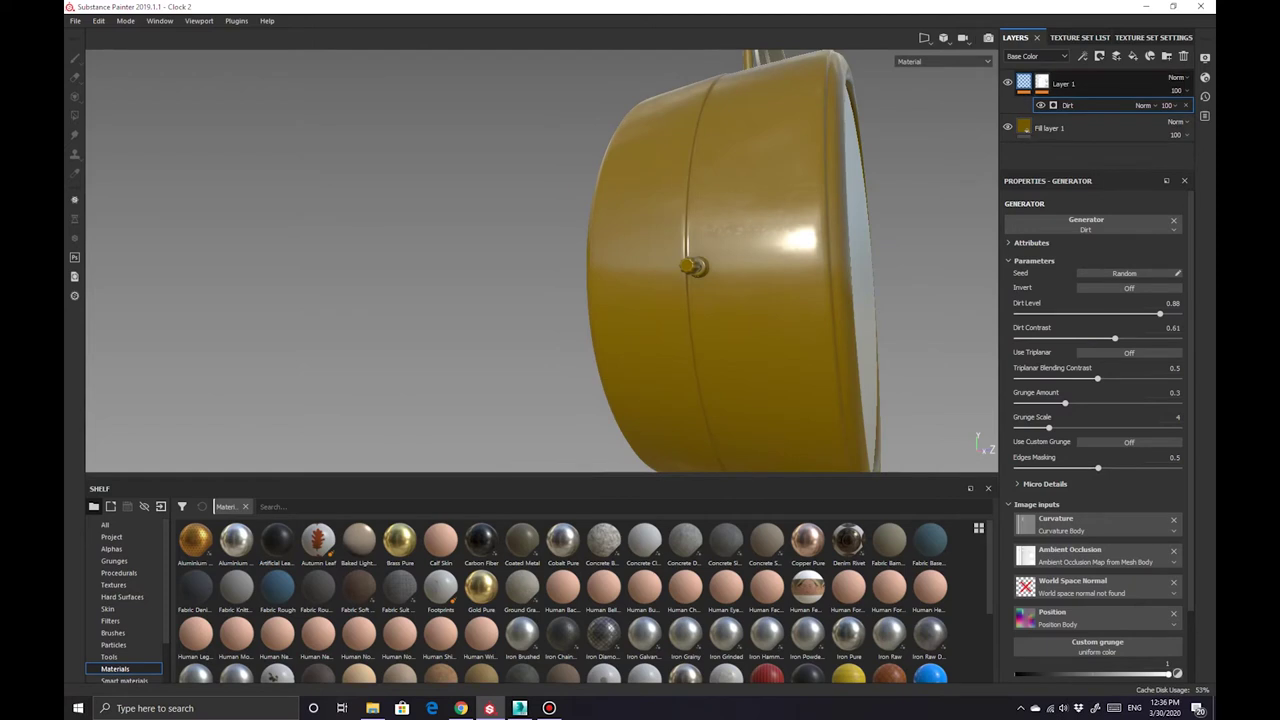
pyautogui.keyDown('alt'); pyautogui.moveTo(500, 255); pyautogui.dragTo(560, 255); pyautogui.keyUp('alt')
pyautogui.scroll(3, 540, 260)
pyautogui.click(1048, 128)
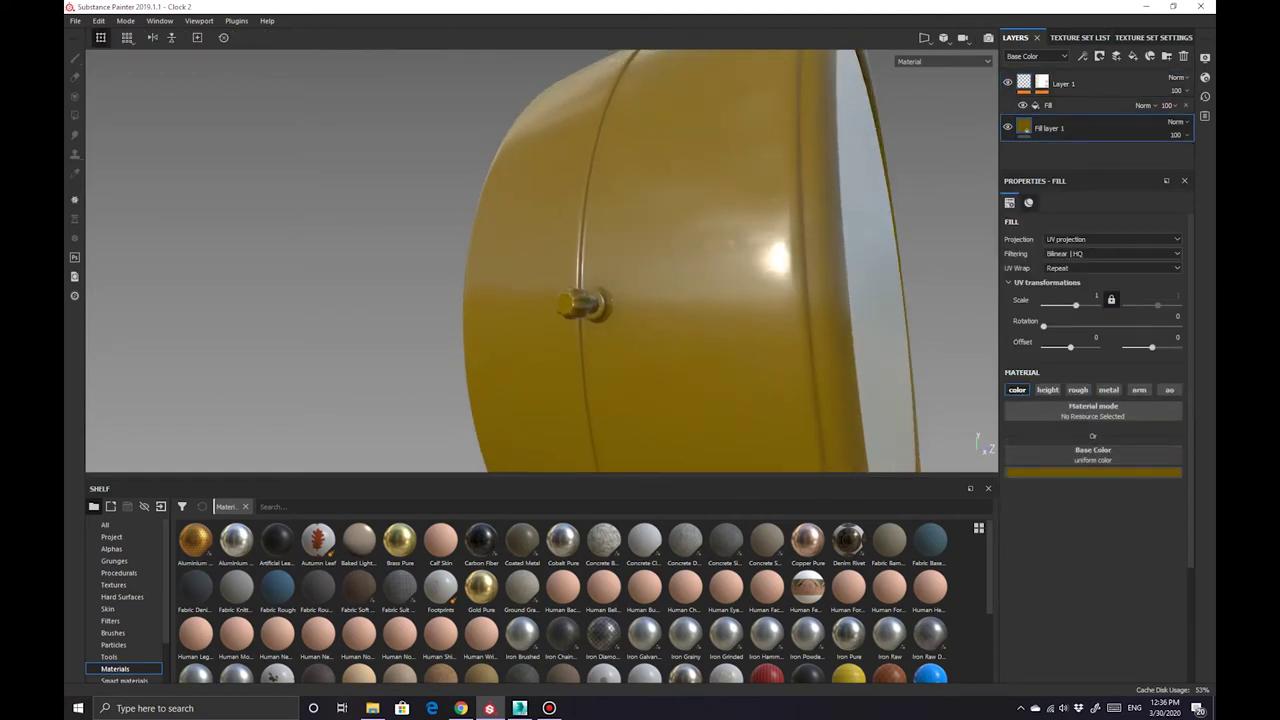
# Brighten the gold base colour toward yellow and raise Metallic to about 0.97
pyautogui.click(1093, 473)
pyautogui.click(1136, 530)
pyautogui.moveTo(1136, 530)
pyautogui.mouseDown()
pyautogui.moveTo(1109, 514)
pyautogui.moveTo(1137, 548)
pyautogui.mouseUp()
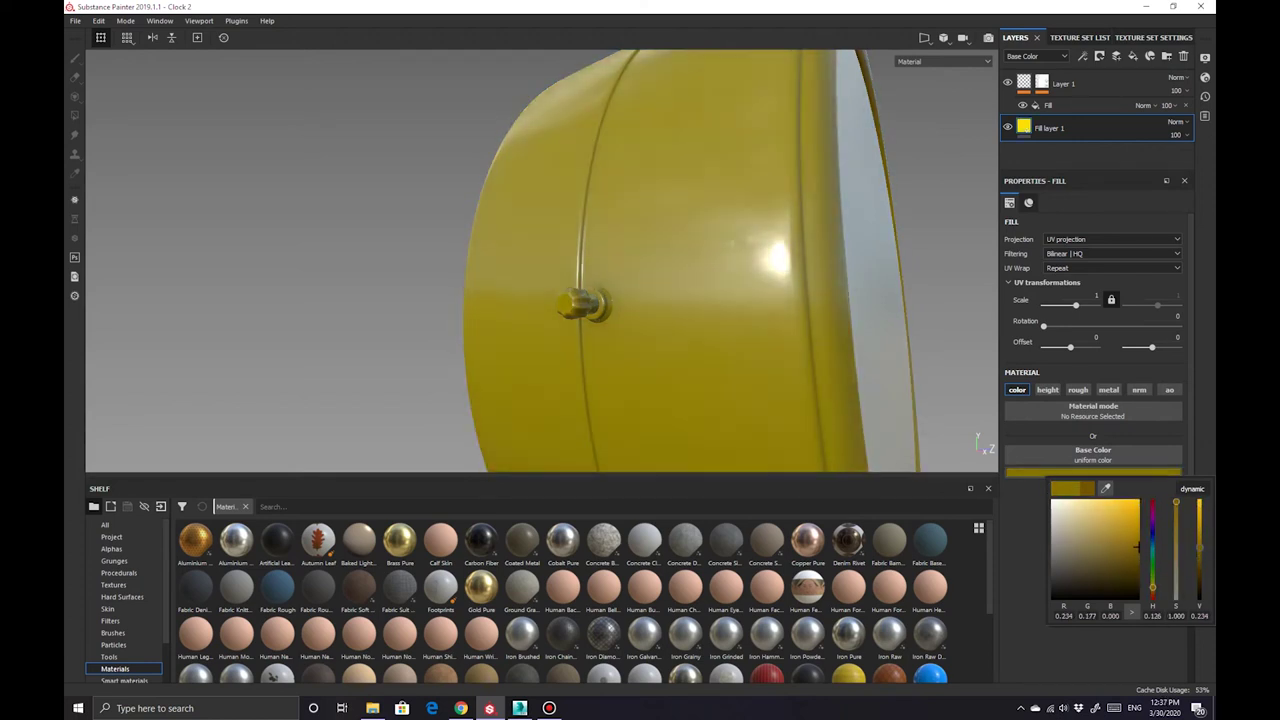
pyautogui.click(600, 300)
pyautogui.keyDown('alt'); pyautogui.moveTo(600, 300); pyautogui.dragTo(760, 280); pyautogui.keyUp('alt')
pyautogui.keyDown('alt'); pyautogui.moveTo(600, 300); pyautogui.dragTo(650, 300); pyautogui.keyUp('alt')
pyautogui.moveTo(1177, 526); pyautogui.dragTo(1167, 527)
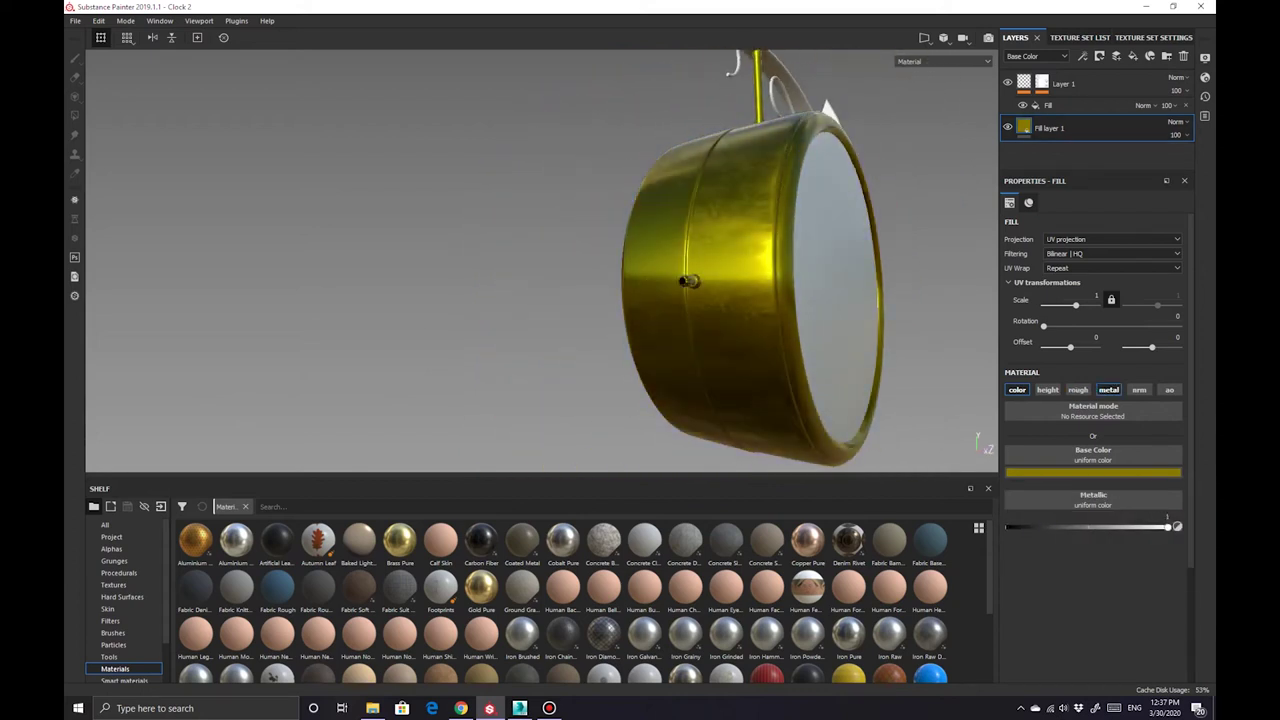
# Orbit around to the clock front and lower the Dirt generator's level slightly
pyautogui.click(1093, 472)
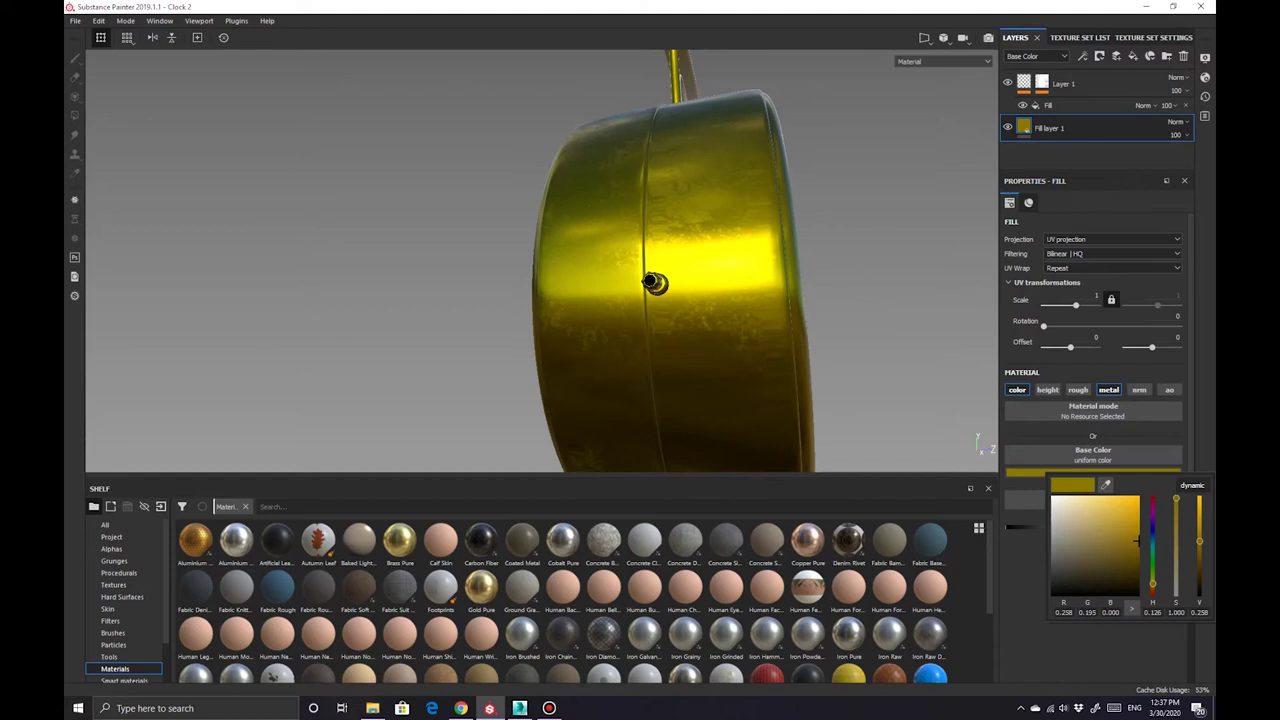
pyautogui.moveTo(600, 300)
pyautogui.keyDown('alt'); pyautogui.mouseDown()
pyautogui.moveTo(500, 320)
pyautogui.moveTo(600, 260)
pyautogui.moveTo(600, 280)
pyautogui.moveTo(792, 62)
pyautogui.mouseUp(); pyautogui.keyUp('alt')
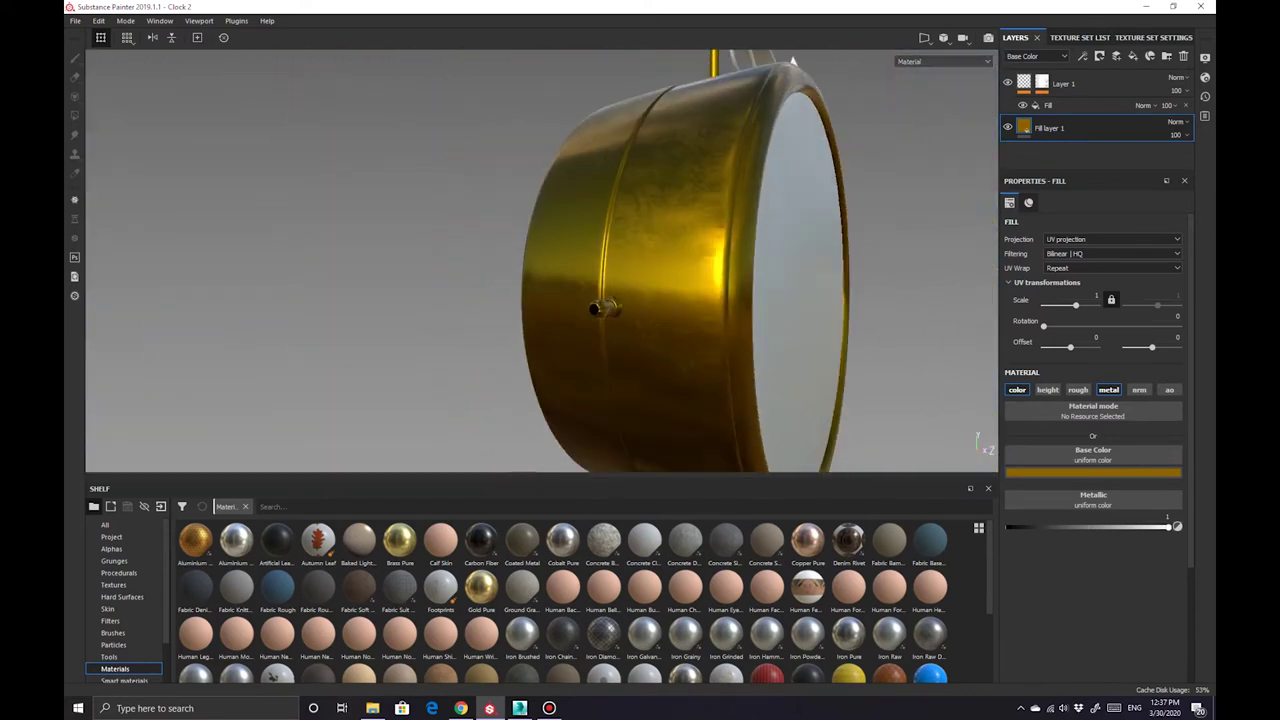
pyautogui.moveTo(792, 62)
pyautogui.keyDown('alt'); pyautogui.mouseDown()
pyautogui.moveTo(640, 80)
pyautogui.moveTo(560, 200)
pyautogui.moveTo(330, 220)
pyautogui.mouseUp(); pyautogui.keyUp('alt')
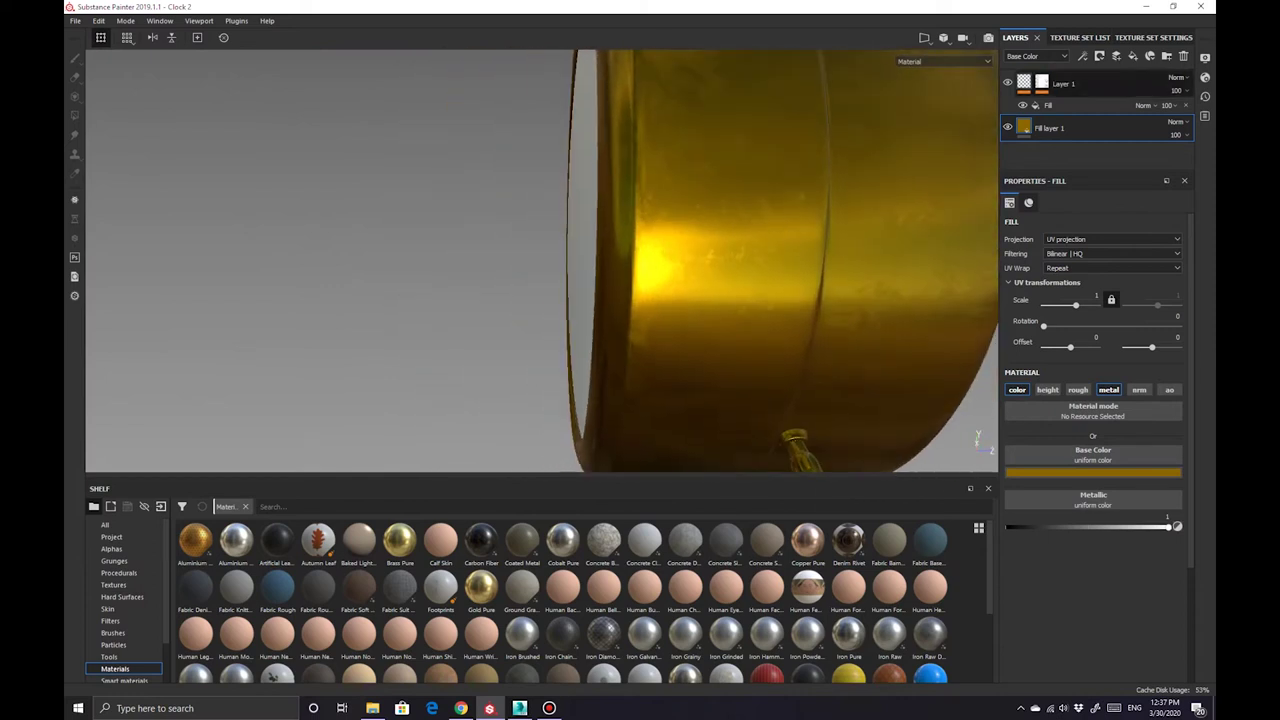
pyautogui.click(1093, 224)
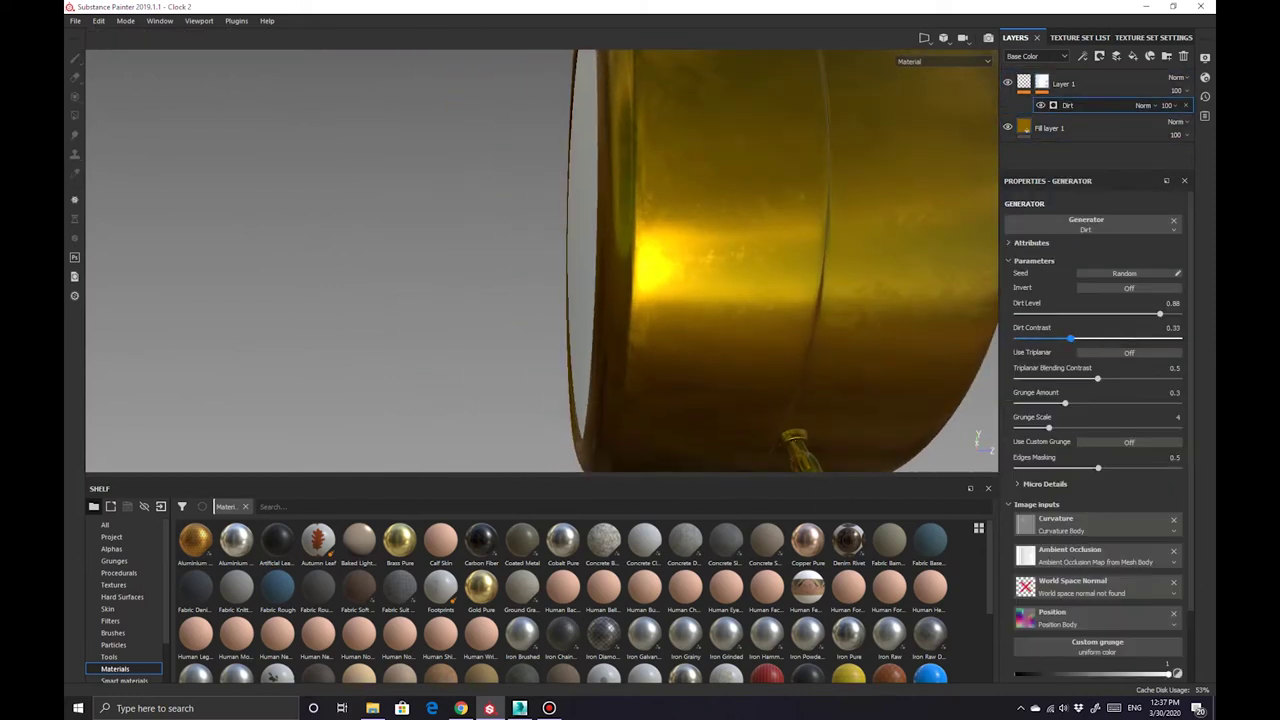
pyautogui.moveTo(1160, 313); pyautogui.dragTo(1157, 313)
pyautogui.keyDown('alt'); pyautogui.moveTo(400, 250); pyautogui.dragTo(460, 240); pyautogui.keyUp('alt')
# Shift the gold base colour to a warmer orange-gold and add an empty generator above Dirt
pyautogui.click(1049, 128)
pyautogui.click(1093, 473)
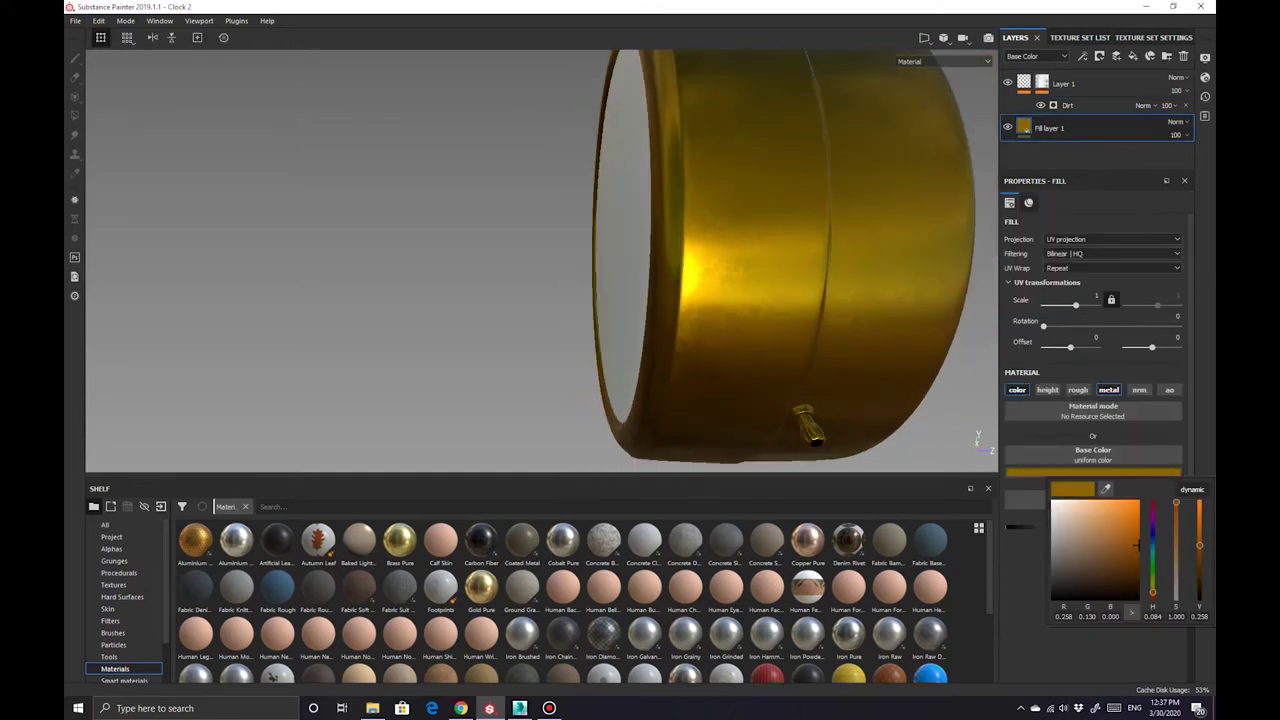
pyautogui.moveTo(1136, 545); pyautogui.dragTo(1133, 516)
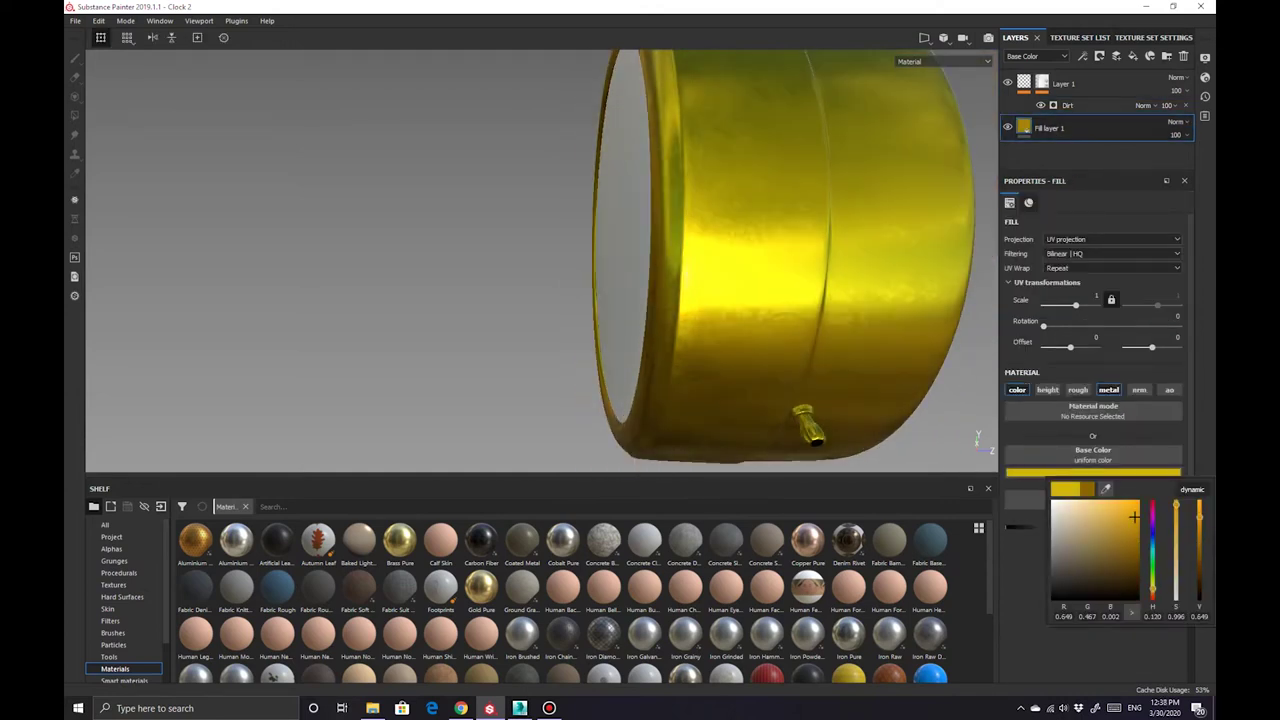
pyautogui.moveTo(1152, 586); pyautogui.dragTo(1152, 590)
pyautogui.moveTo(700, 300)
pyautogui.keyDown('alt'); pyautogui.mouseDown()
pyautogui.moveTo(560, 280)
pyautogui.moveTo(380, 280)
pyautogui.mouseUp(); pyautogui.keyUp('alt')
pyautogui.click(1068, 105)
# Try adding another generator to the mask, then undo it
pyautogui.click(1099, 56)
pyautogui.click(1110, 72)
pyautogui.click(1143, 105)
pyautogui.press('Escape')
pyautogui.click(1097, 224)
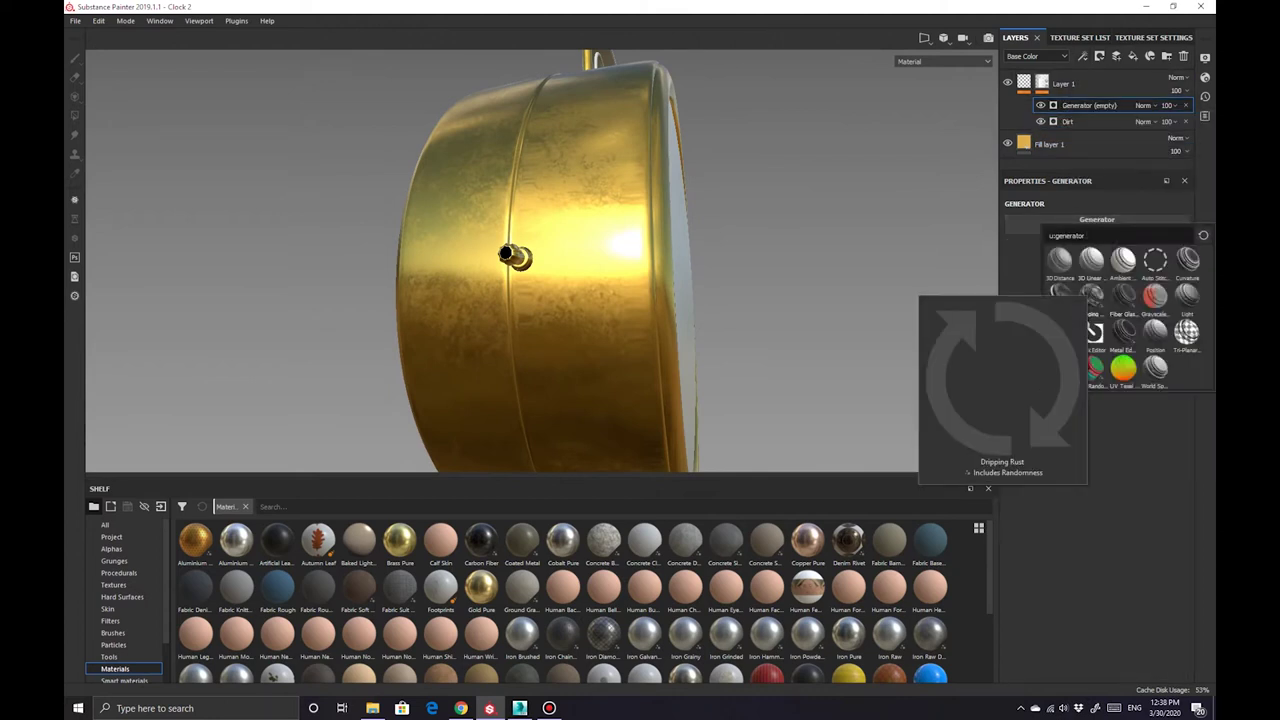
pyautogui.hotkey('ctrl', 'z')
# Add a fill effect to the mask using the Grunge Scratches texture
pyautogui.click(1099, 56)
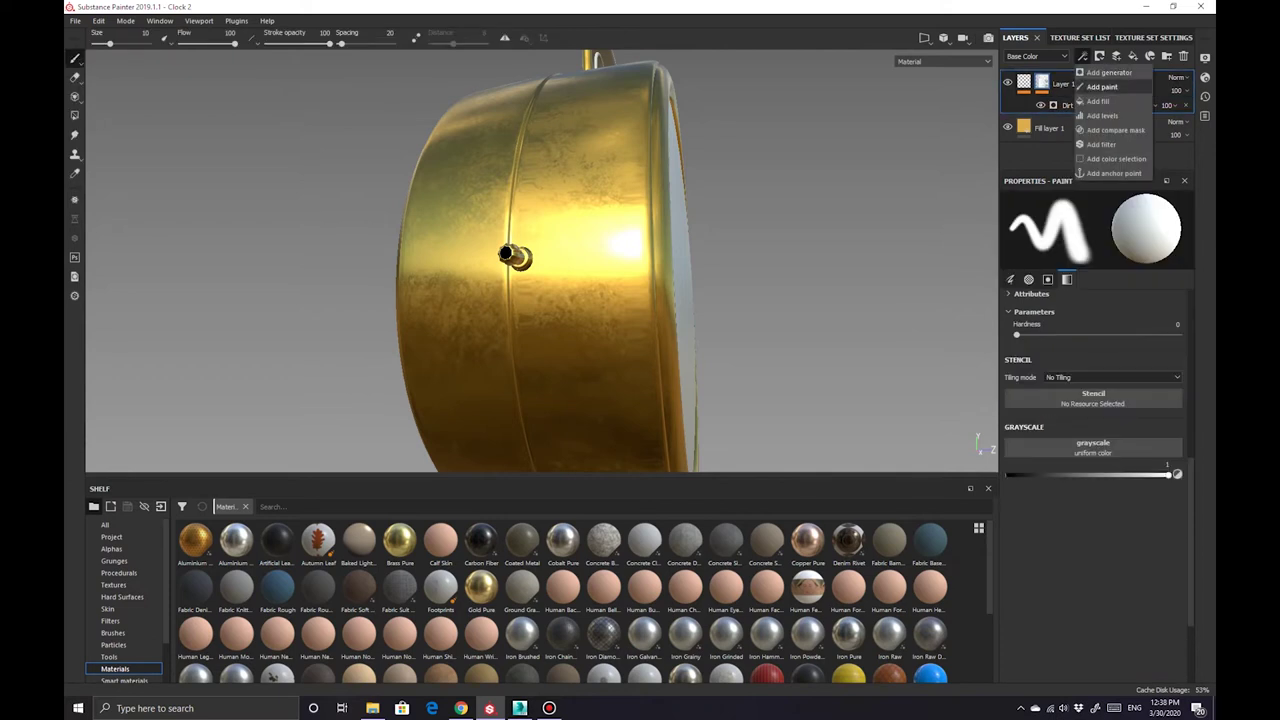
pyautogui.click(1110, 101)
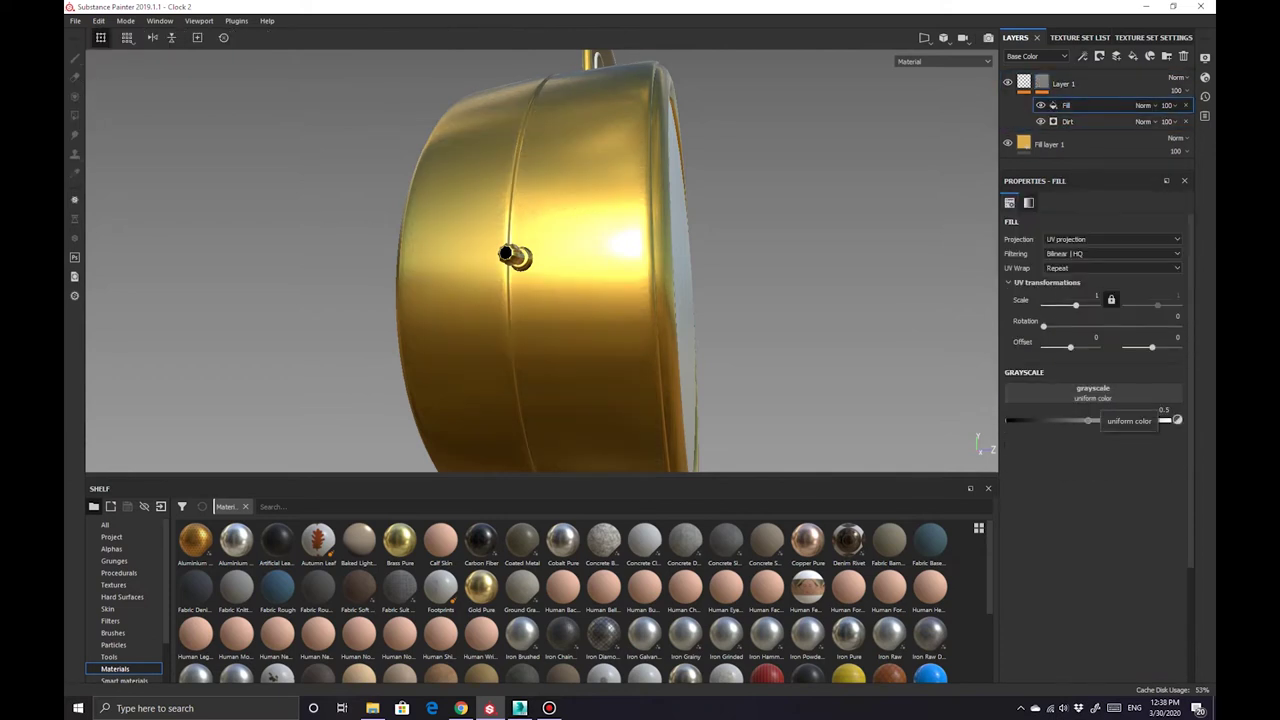
pyautogui.click(1093, 393)
pyautogui.write('scratc')
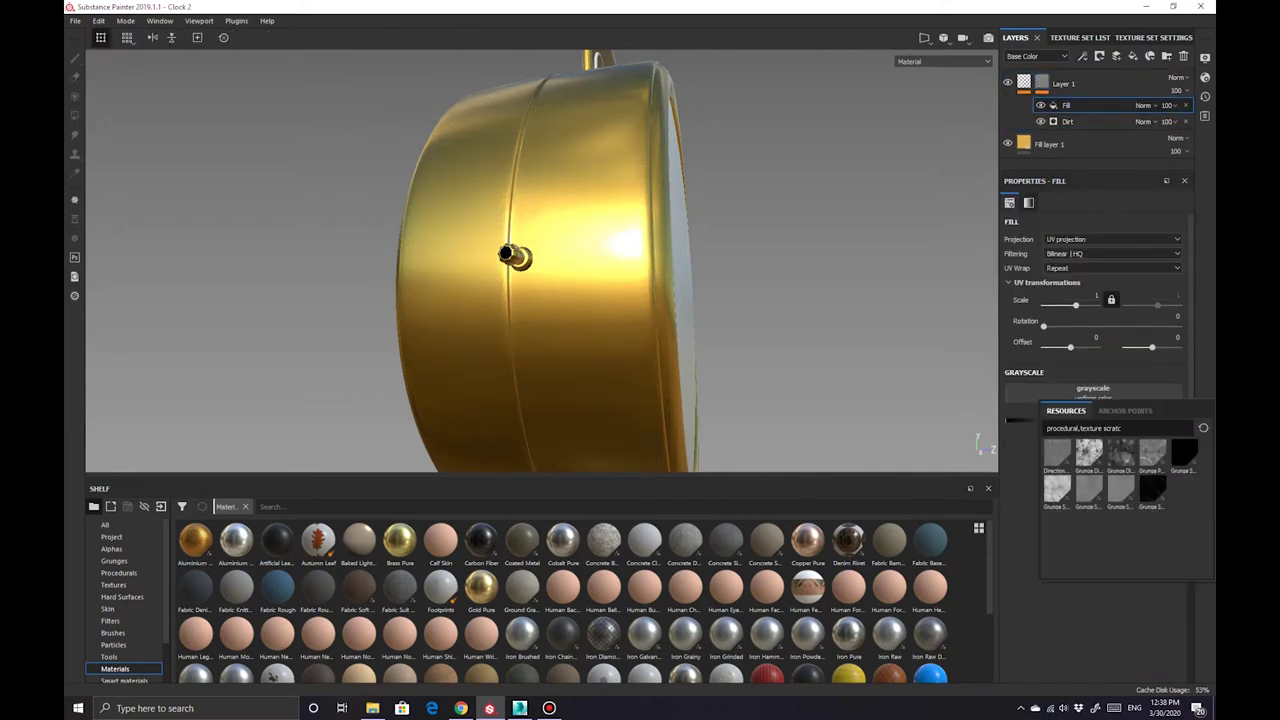
pyautogui.click(1089, 455)
pyautogui.click(1093, 393)
pyautogui.click(1056, 485)
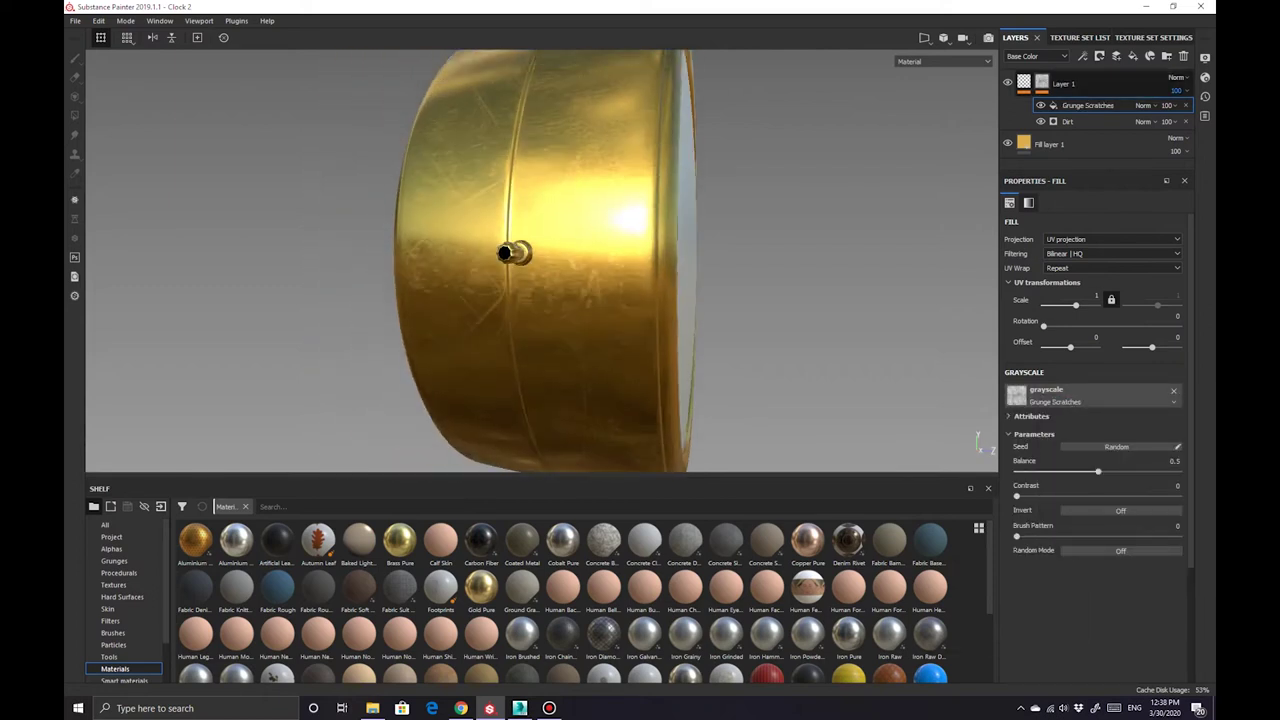
# Set the scratches to Lighten blending and shift their balance to about 0.53
pyautogui.click(1143, 105)
pyautogui.click(1152, 204)
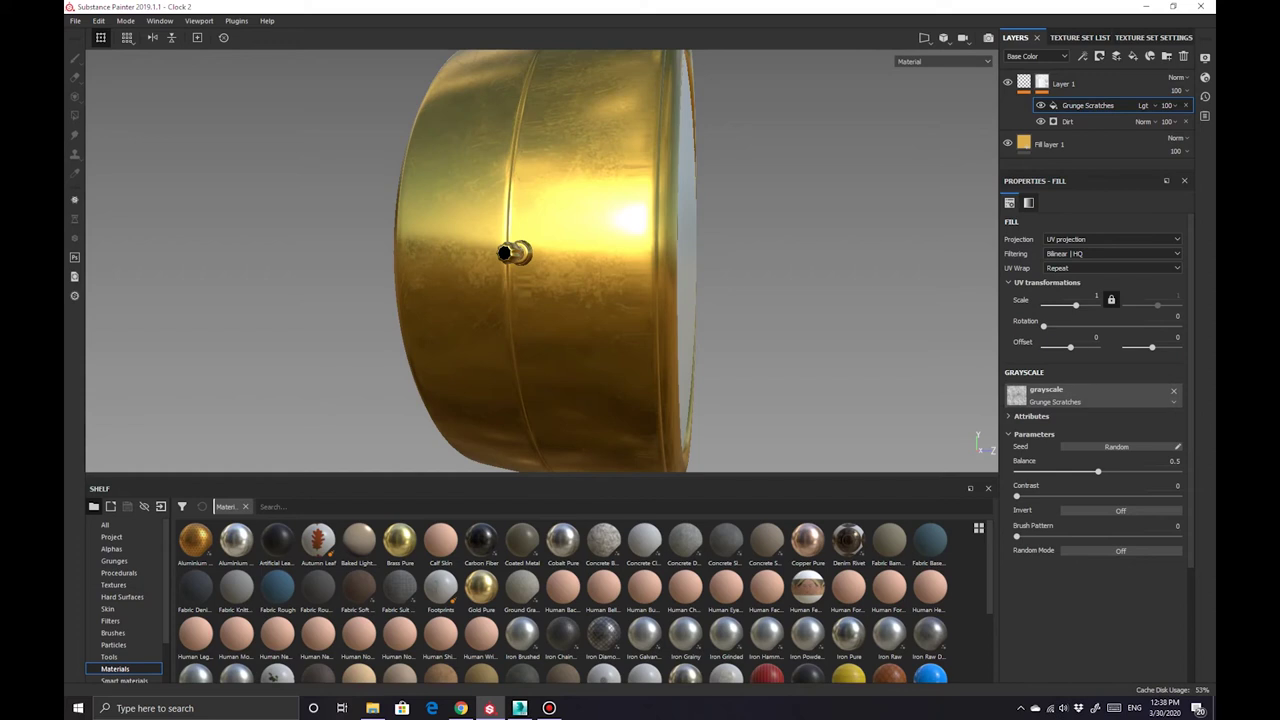
pyautogui.moveTo(1115, 471); pyautogui.dragTo(1088, 471)
# Raise the Dirt generator's level and lower its contrast
pyautogui.click(1067, 121)
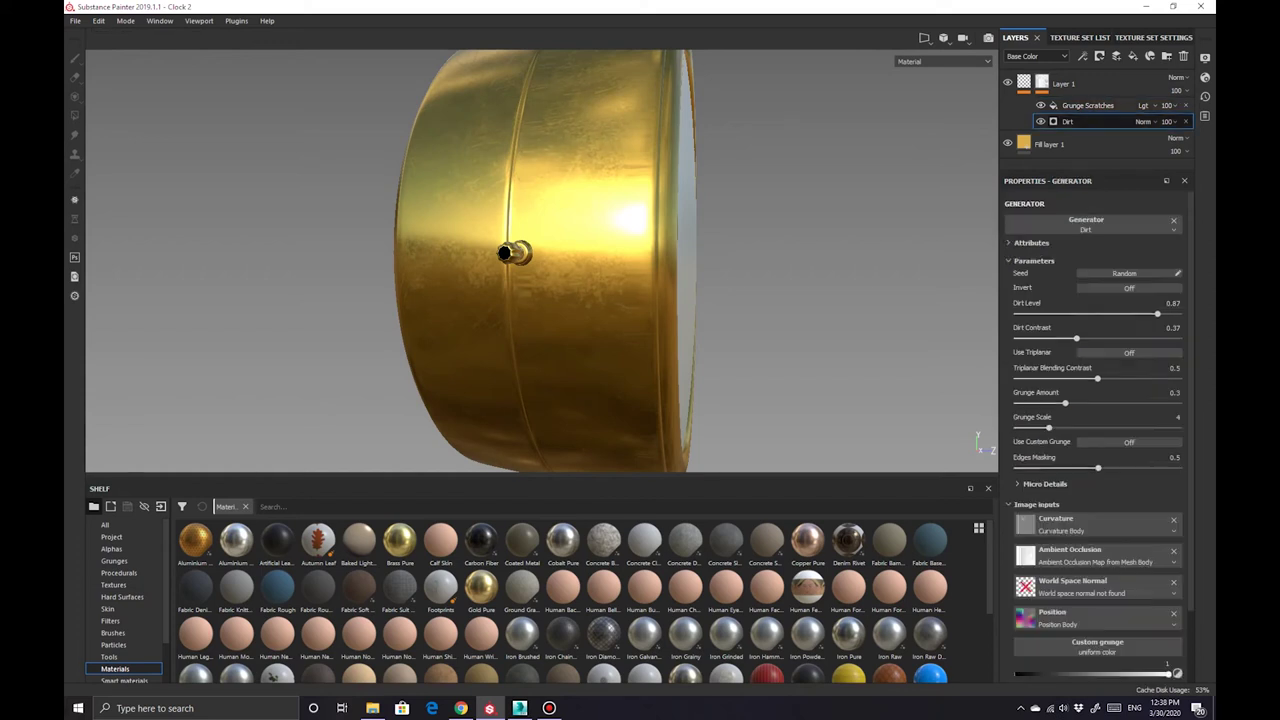
pyautogui.moveTo(1151, 314); pyautogui.dragTo(1164, 314)
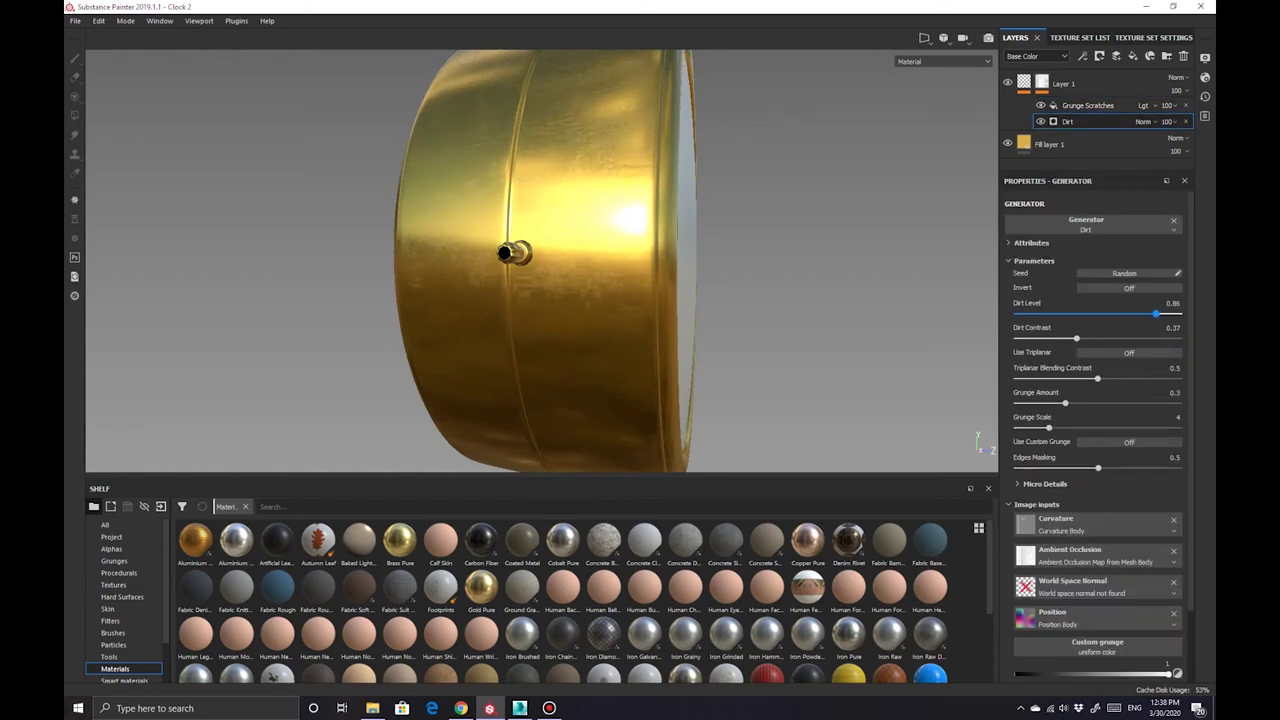
pyautogui.moveTo(1050, 338); pyautogui.dragTo(1036, 338)
pyautogui.moveTo(540, 260)
pyautogui.keyDown('alt'); pyautogui.mouseDown()
pyautogui.moveTo(700, 300)
pyautogui.moveTo(640, 300)
pyautogui.mouseUp(); pyautogui.keyUp('alt')
# Switch the Grunge Scratches to Multiply blending and orbit to inspect the scratches
pyautogui.click(1087, 105)
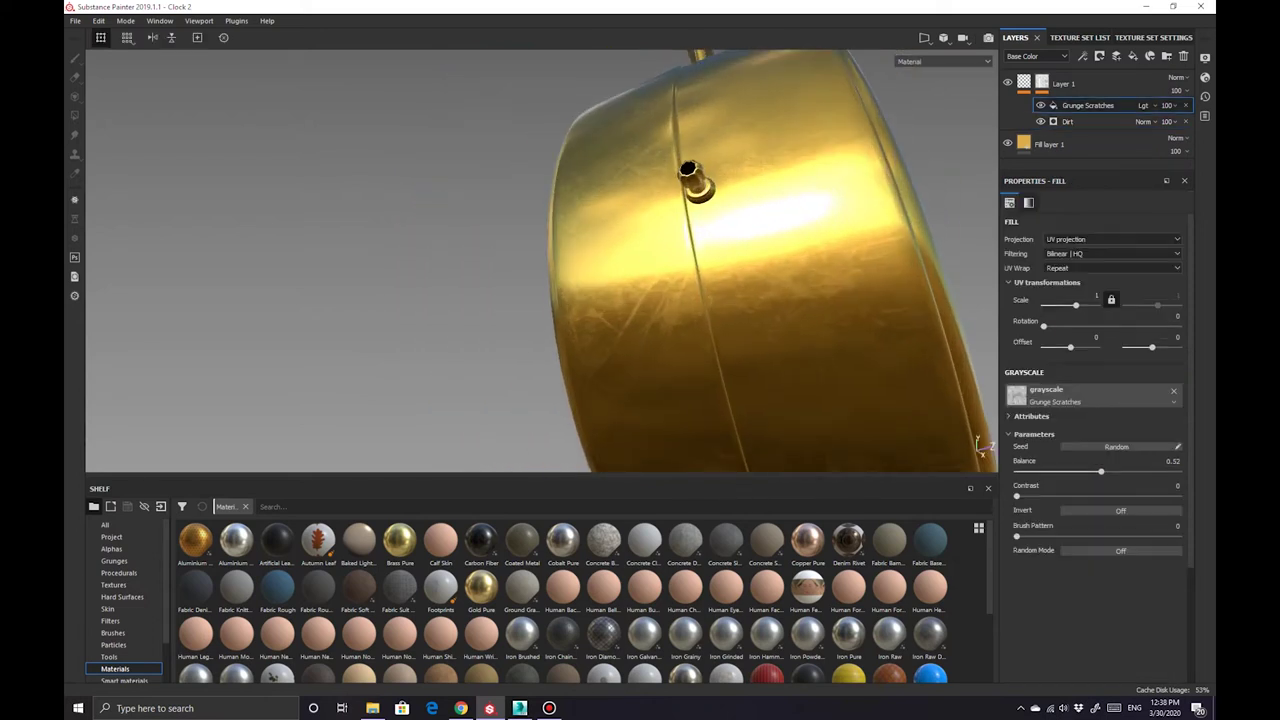
pyautogui.click(1143, 105)
pyautogui.click(1160, 148)
pyautogui.keyDown('alt'); pyautogui.moveTo(640, 300); pyautogui.dragTo(480, 300); pyautogui.keyUp('alt')
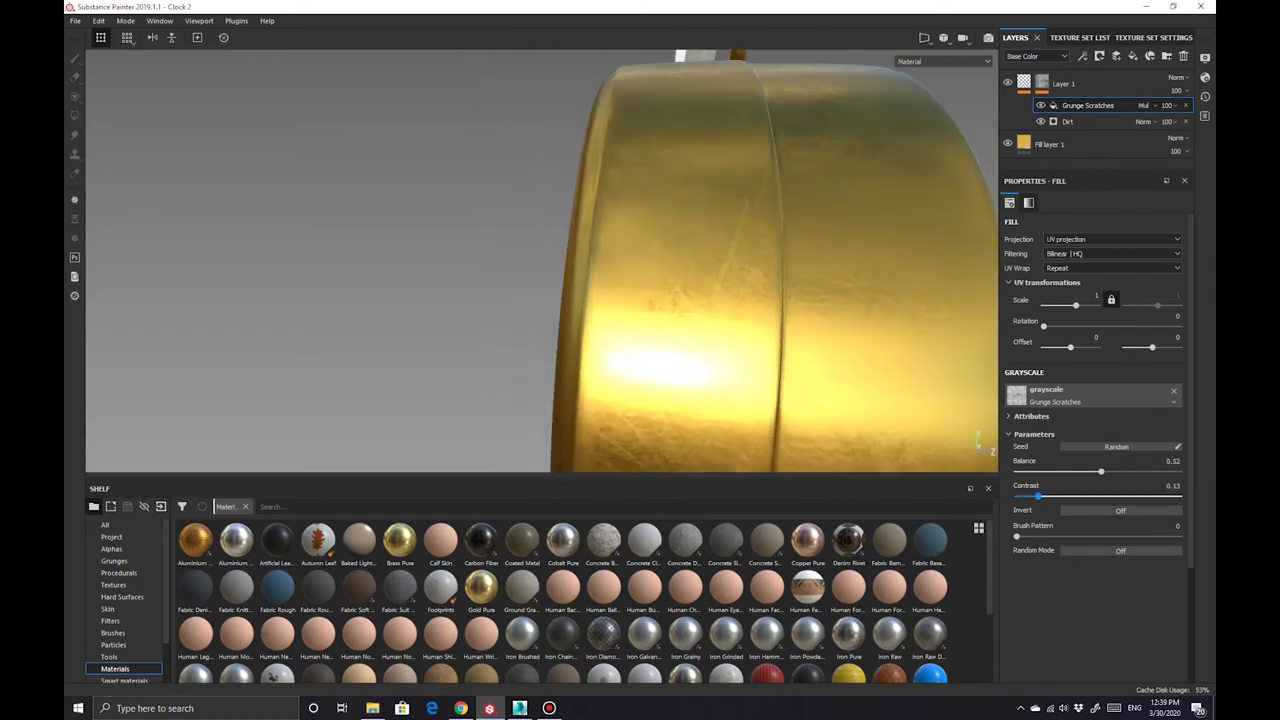
pyautogui.keyDown('alt'); pyautogui.moveTo(480, 300); pyautogui.dragTo(240, 240); pyautogui.keyUp('alt')
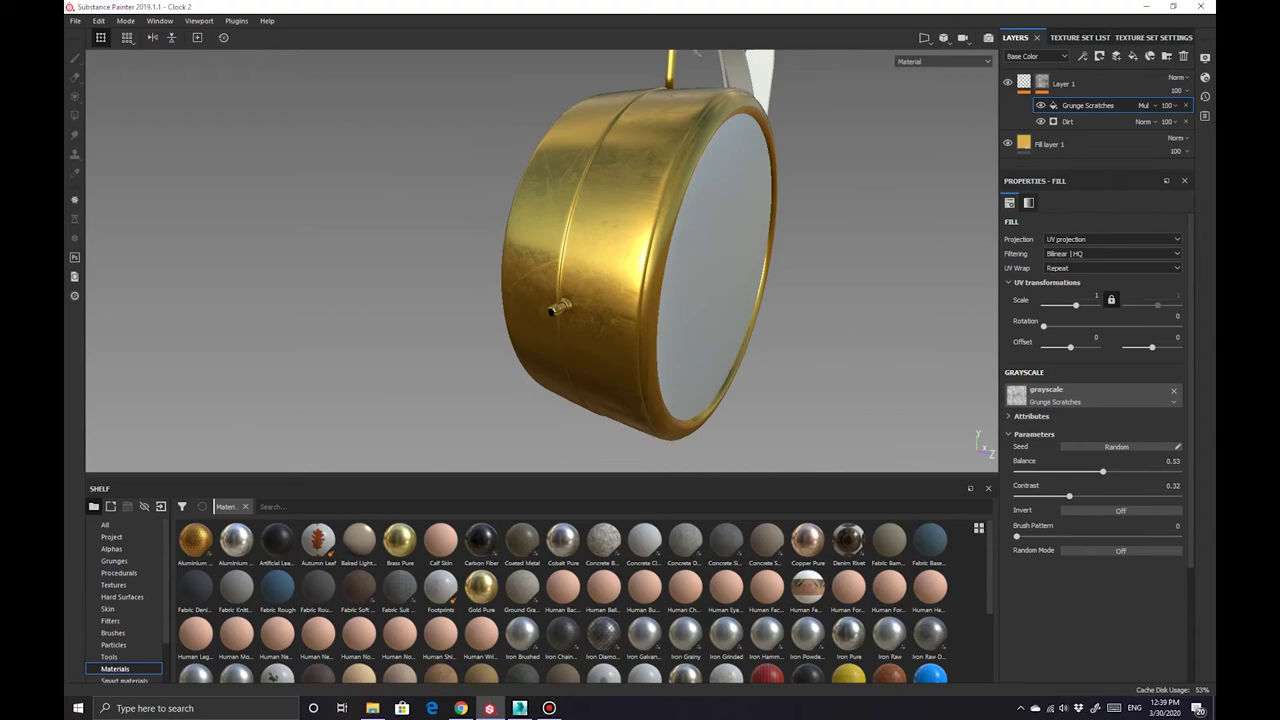
# Preview the render, then add a paint layer with colour enabled and roughness removed
pyautogui.press('F10')
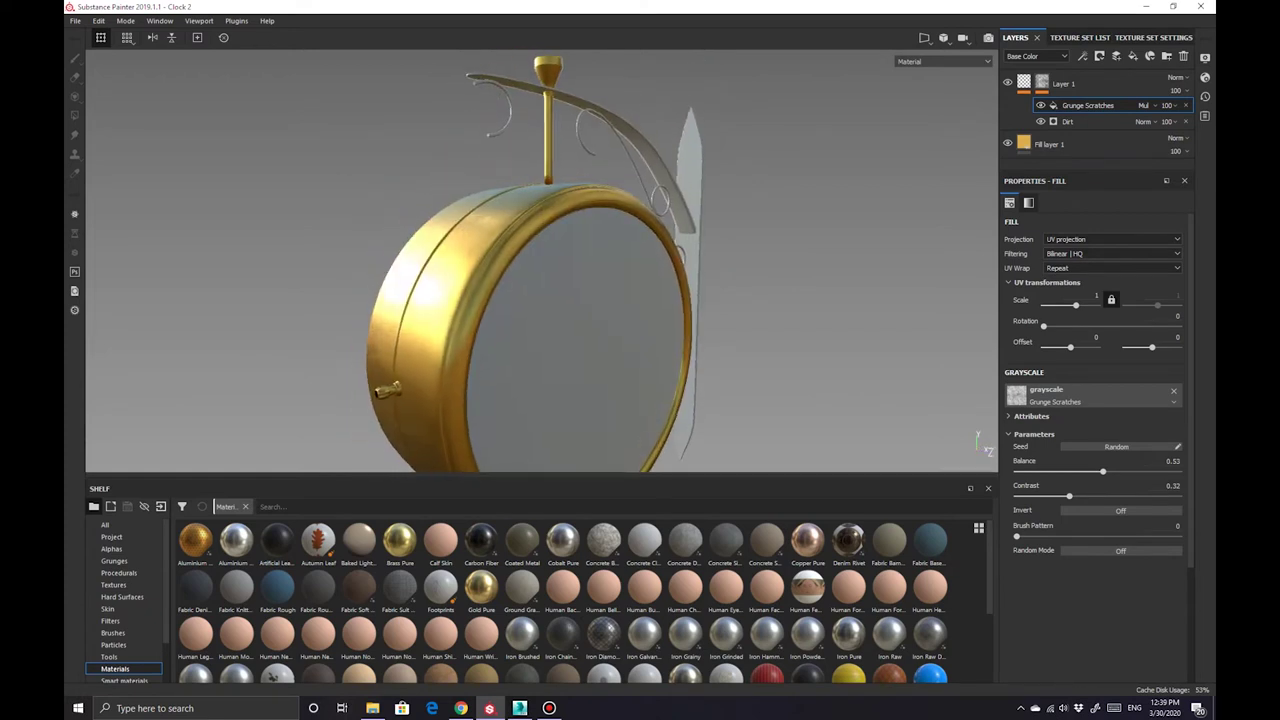
pyautogui.click(1063, 84)
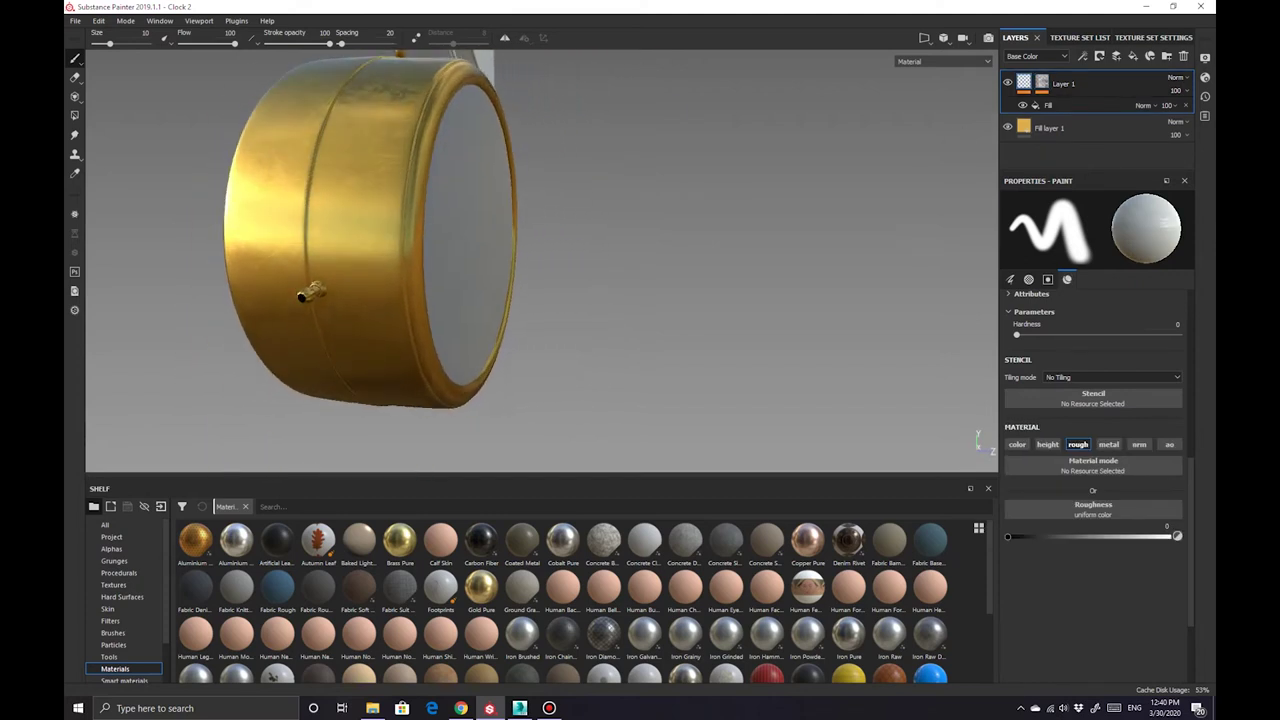
pyautogui.click(1150, 56)
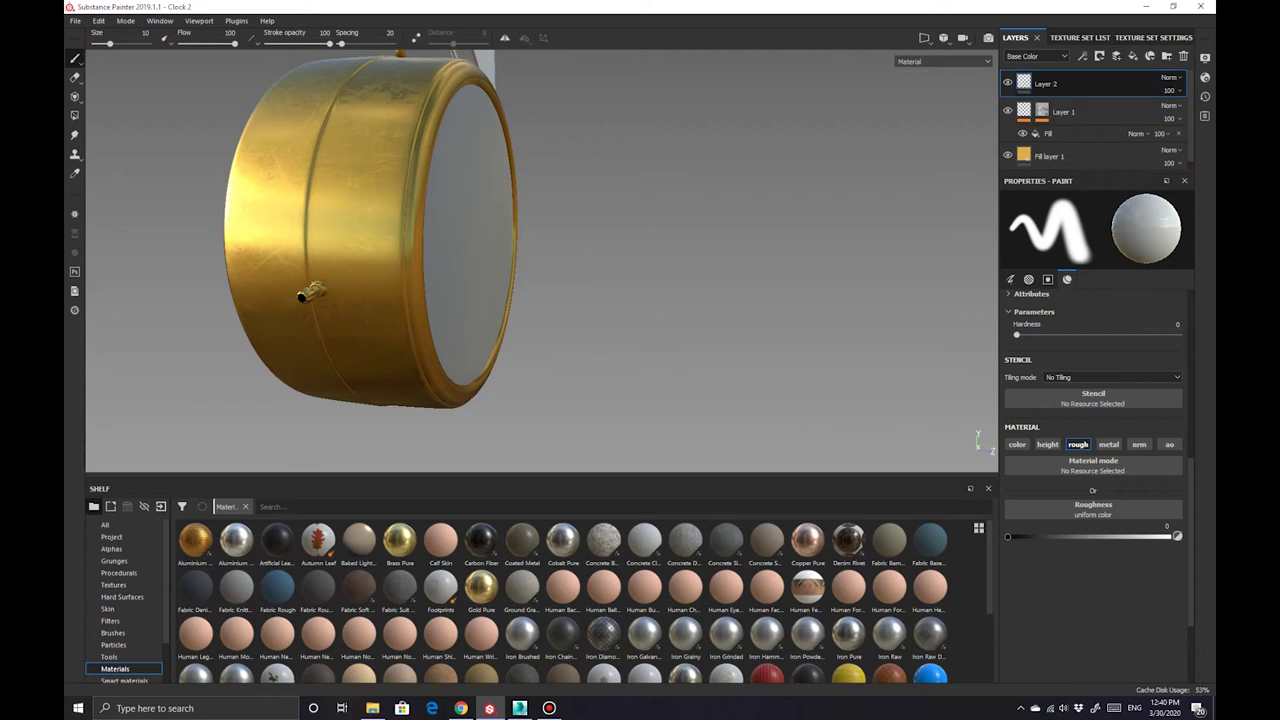
pyautogui.click(1017, 444)
pyautogui.click(1093, 527)
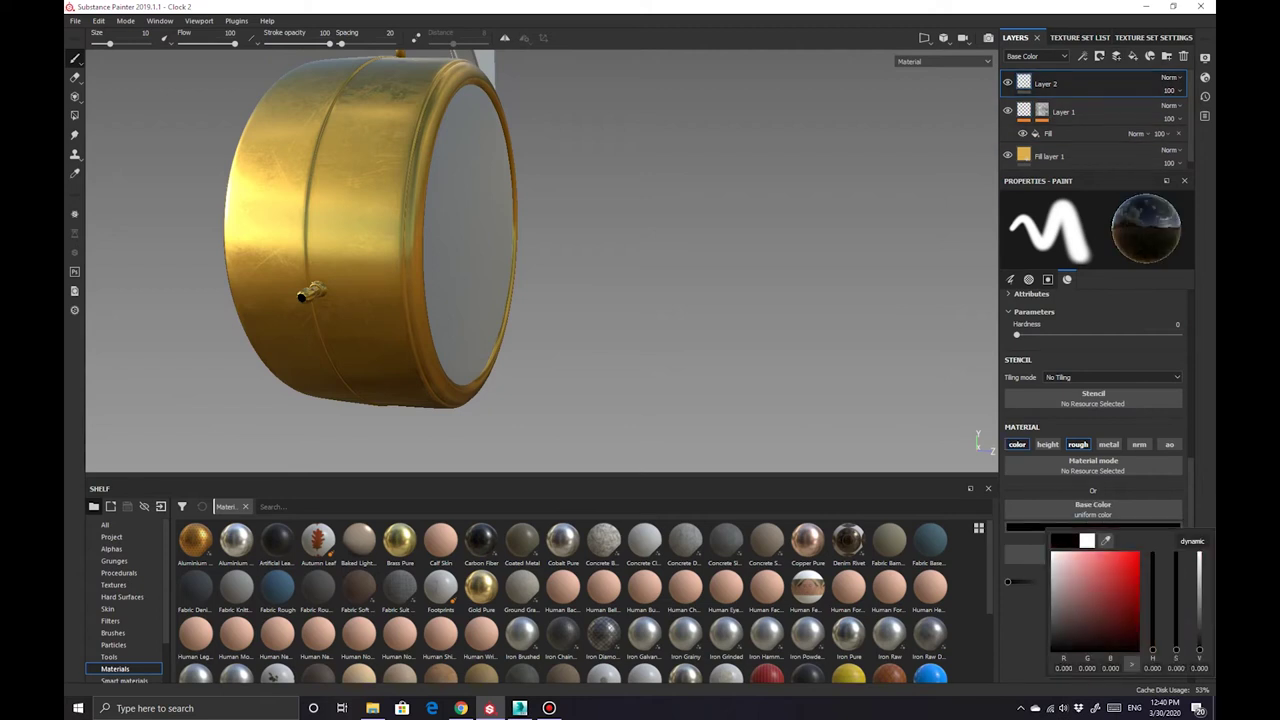
pyautogui.click(1078, 444)
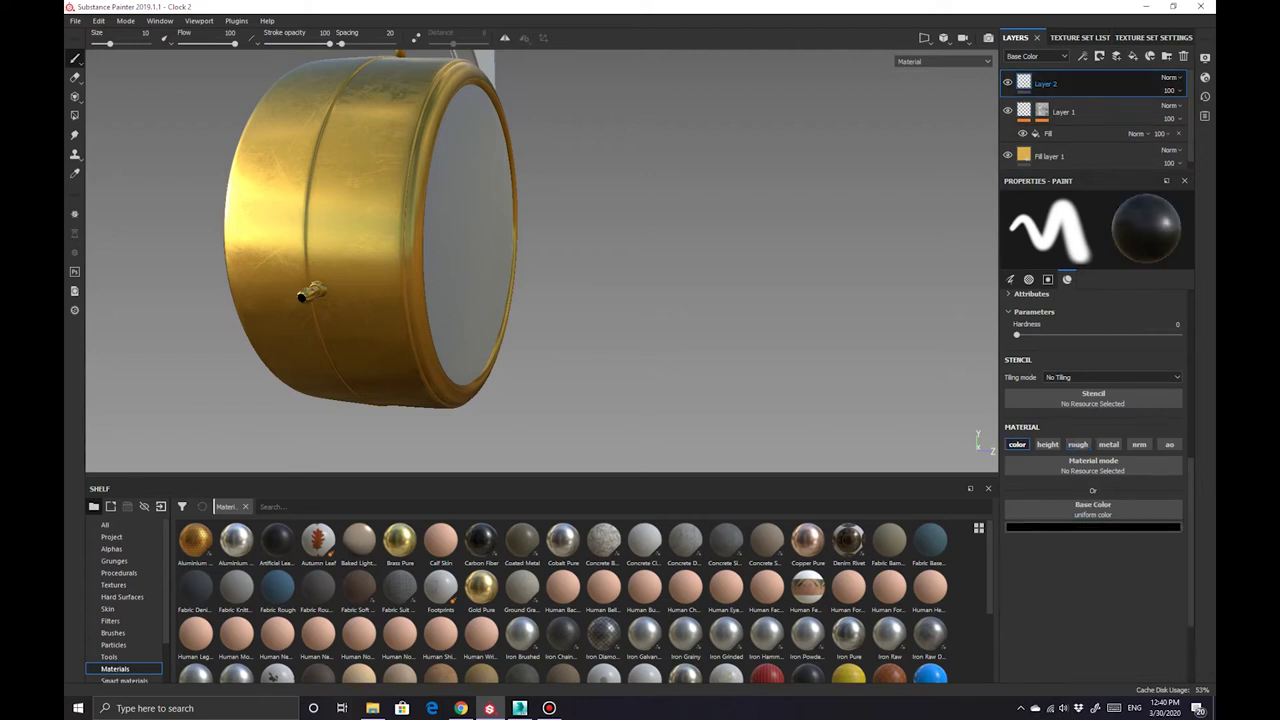
# Delete the empty Layer 2 and add Fill layer 2 at the top of the stack
pyautogui.click(1063, 111)
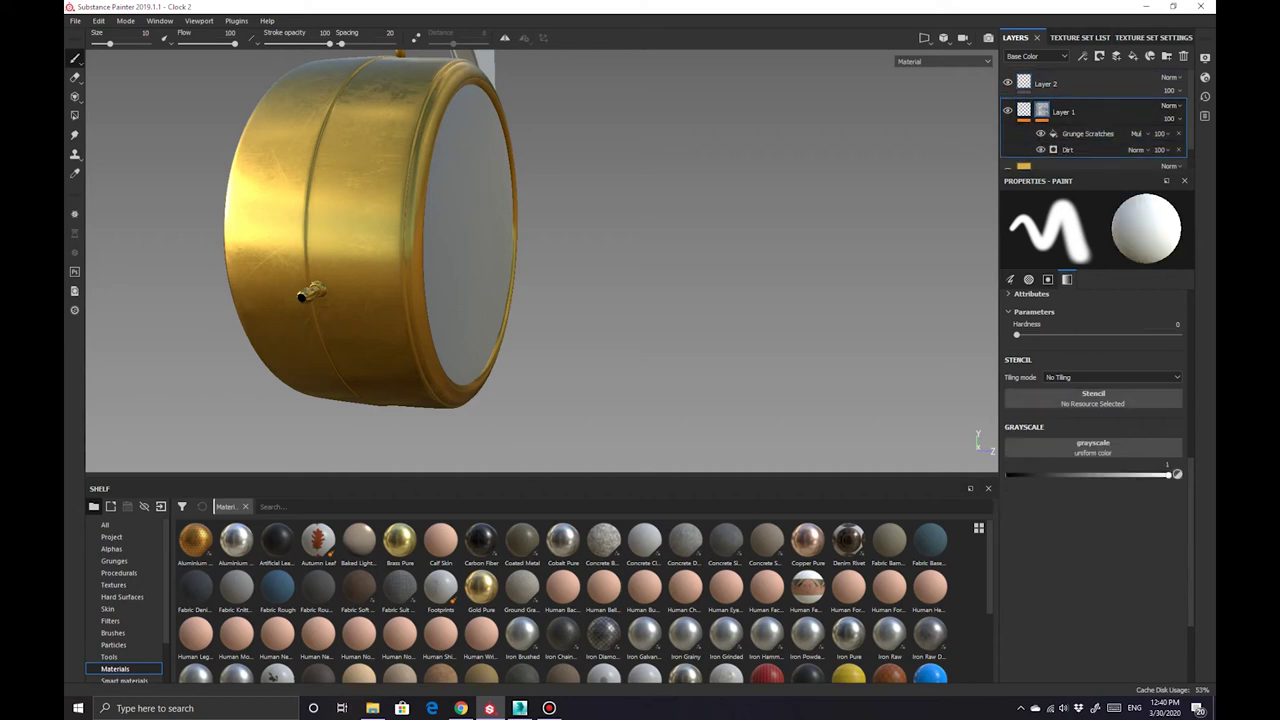
pyautogui.click(1045, 83)
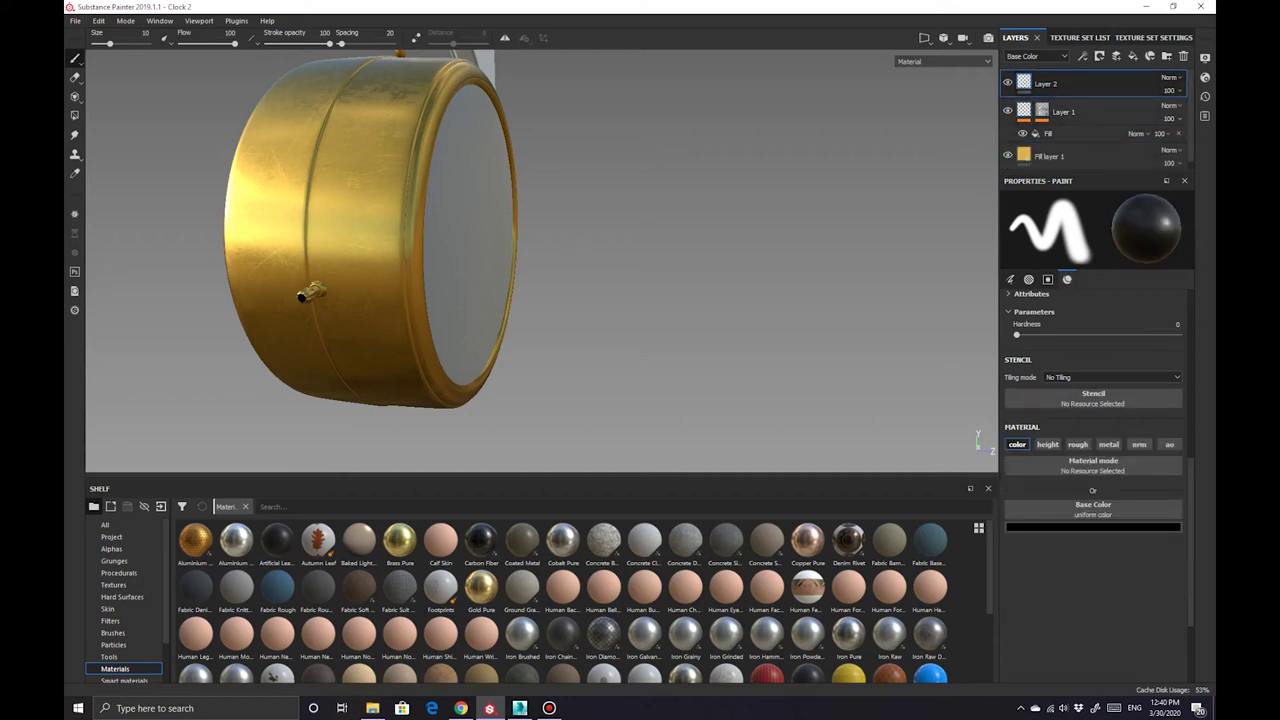
pyautogui.click(1183, 56)
pyautogui.click(1133, 56)
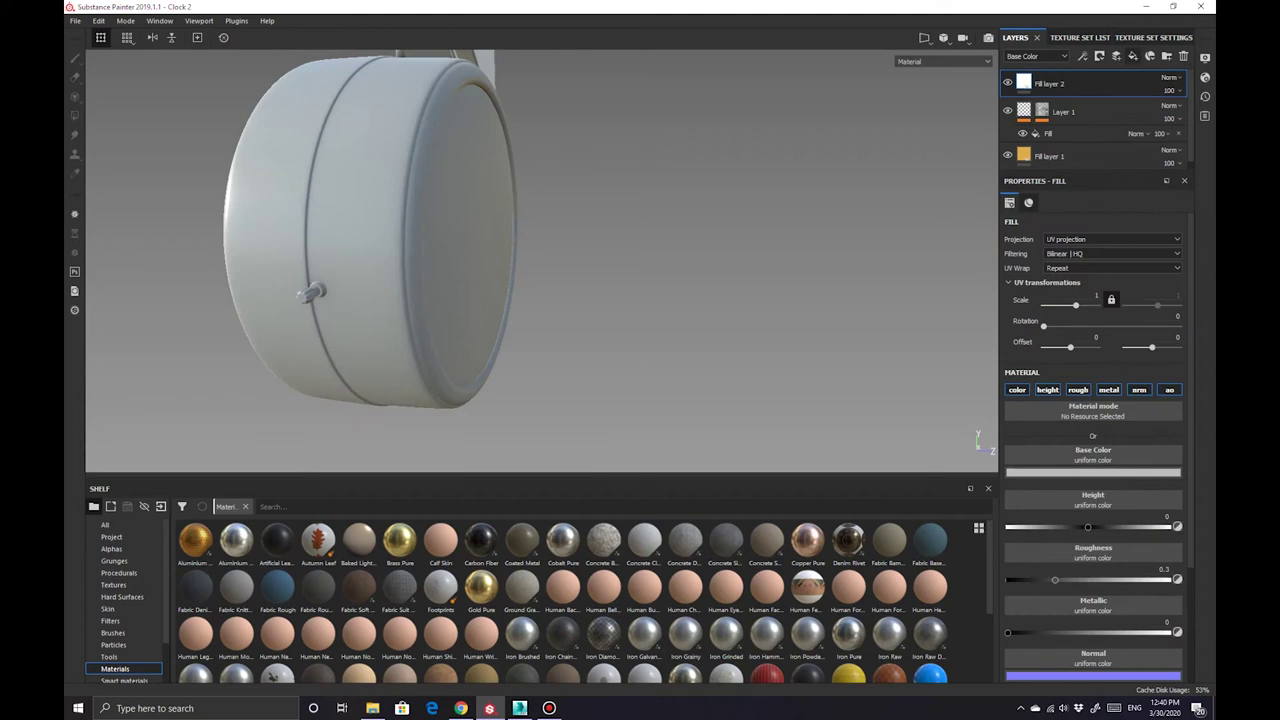
# Make Fill layer 2 black and give it a black mask to paint into
pyautogui.click(1093, 471)
pyautogui.moveTo(1090, 520); pyautogui.dragTo(1060, 605)
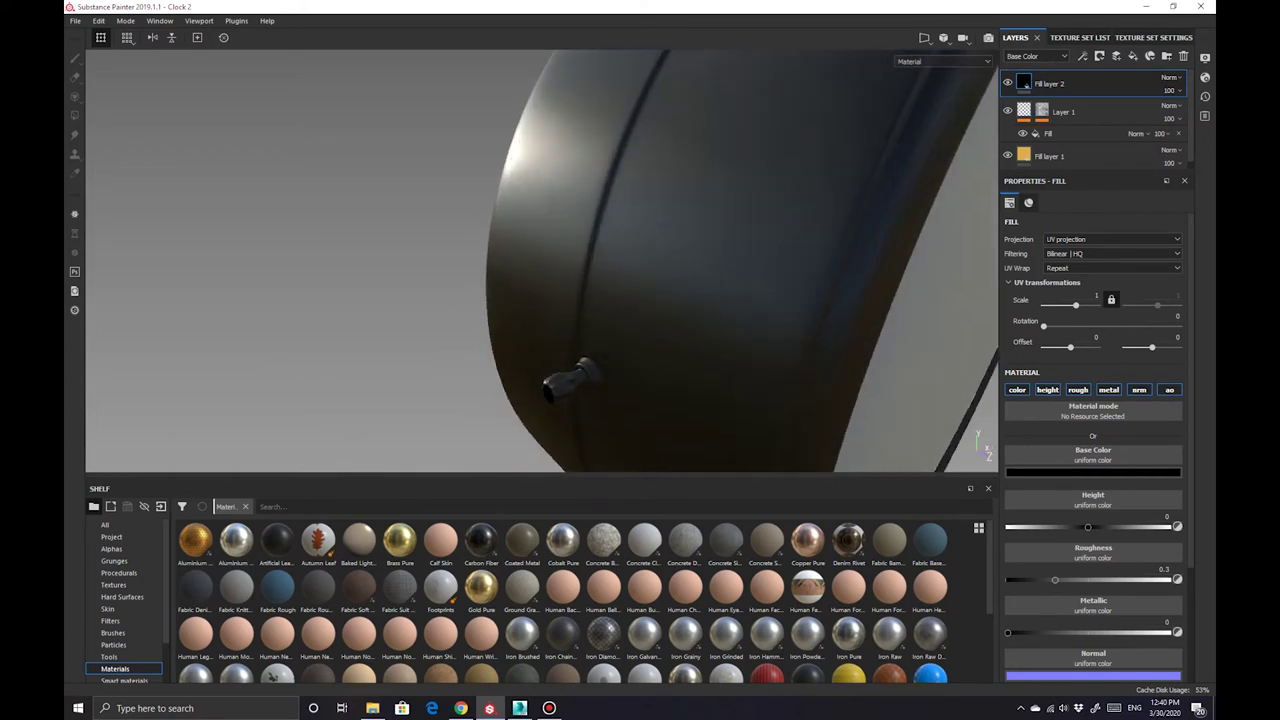
pyautogui.click(1116, 56)
pyautogui.click(1120, 80)
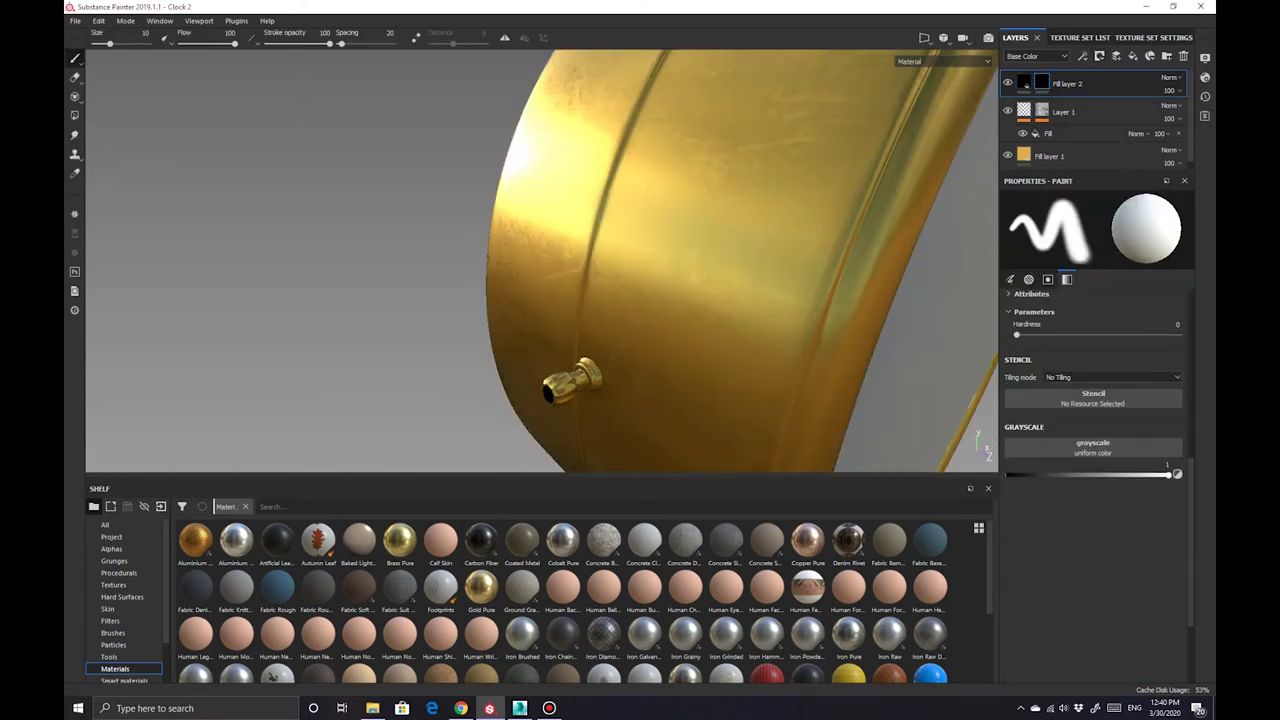
# Stamp Arrow Simple Stripes chevrons and a barcode on the casing side with an enlarged brush
pyautogui.click(111, 548)
pyautogui.click(236, 588)
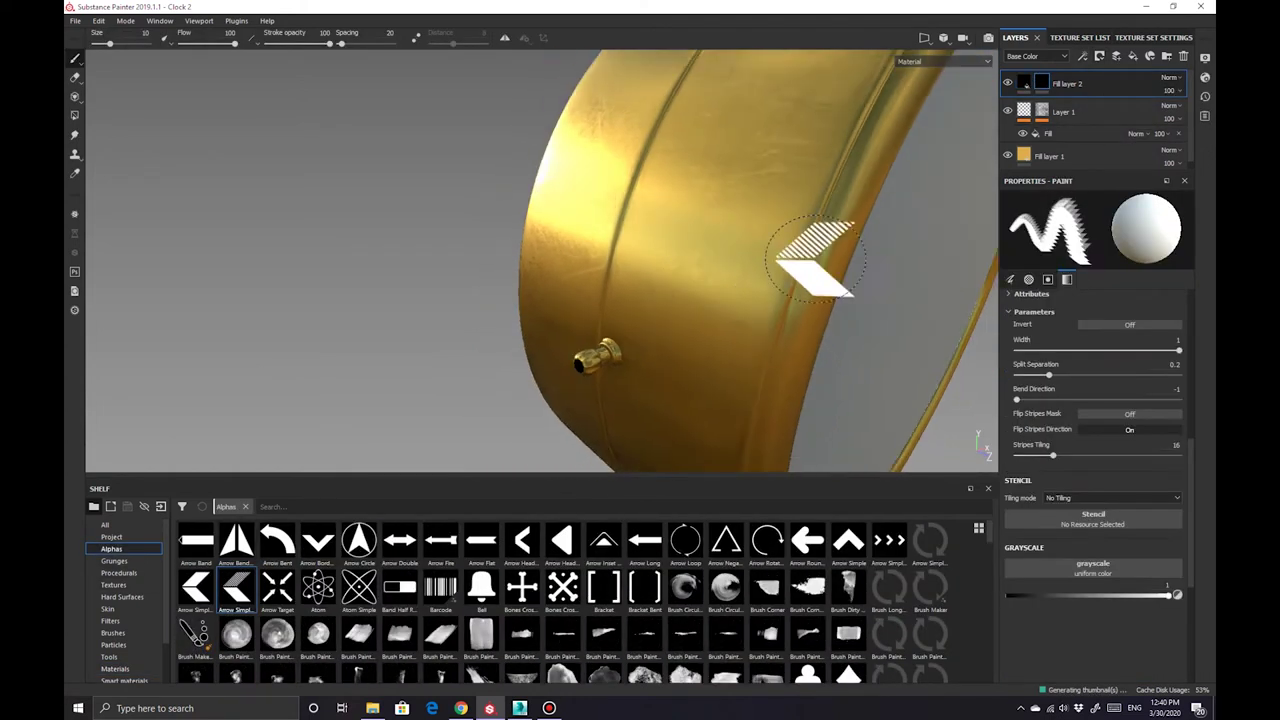
pyautogui.scroll(5, 1095, 450)
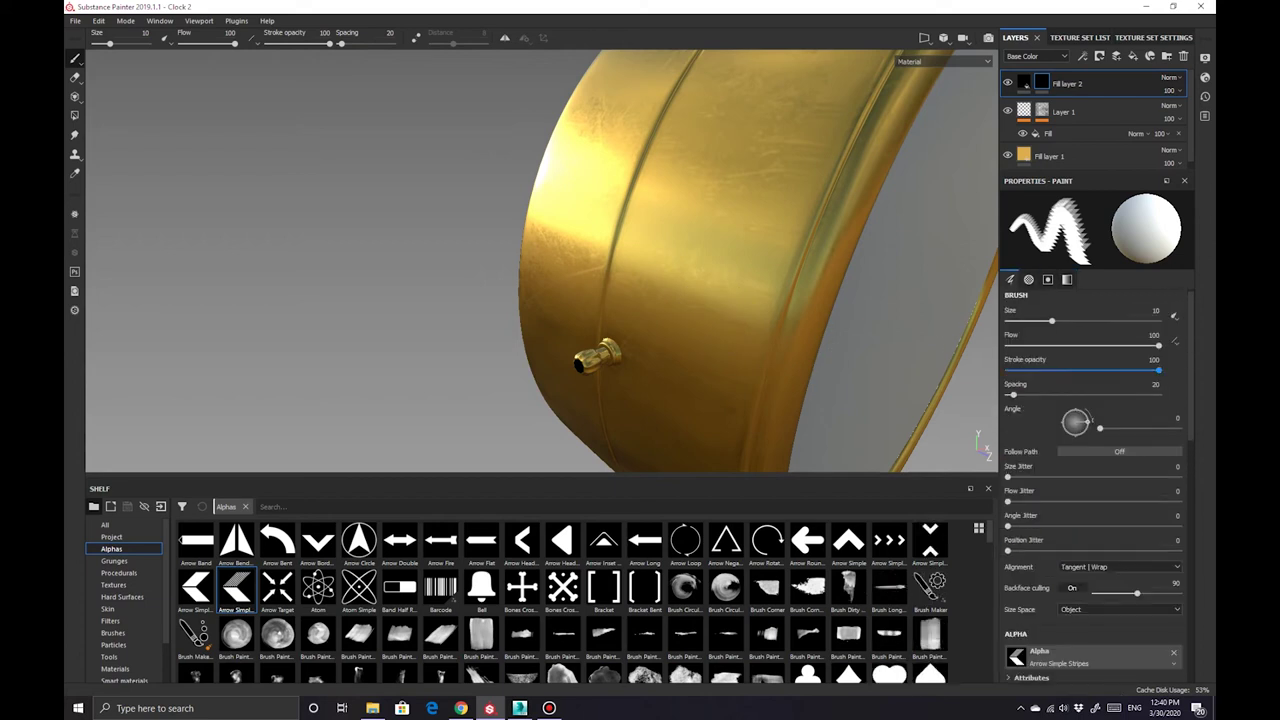
pyautogui.keyDown('ctrl'); pyautogui.moveTo(630, 300); pyautogui.dragTo(671, 300, button='right'); pyautogui.keyUp('ctrl')
pyautogui.moveTo(671, 300)
pyautogui.keyDown('alt'); pyautogui.mouseDown()
pyautogui.moveTo(760, 235)
pyautogui.moveTo(665, 245)
pyautogui.mouseUp(); pyautogui.keyUp('alt')
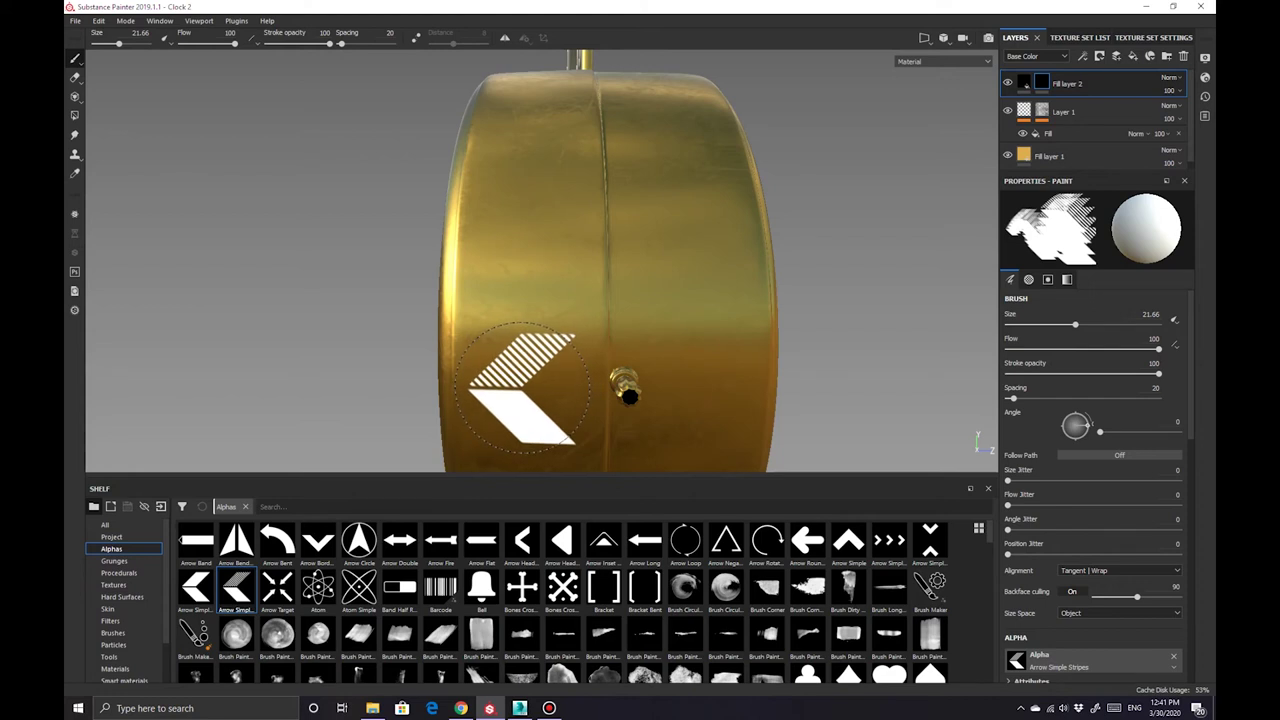
pyautogui.moveTo(522, 388)
pyautogui.keyDown('alt'); pyautogui.mouseDown()
pyautogui.moveTo(590, 385)
pyautogui.moveTo(648, 284)
pyautogui.mouseUp(); pyautogui.keyUp('alt')
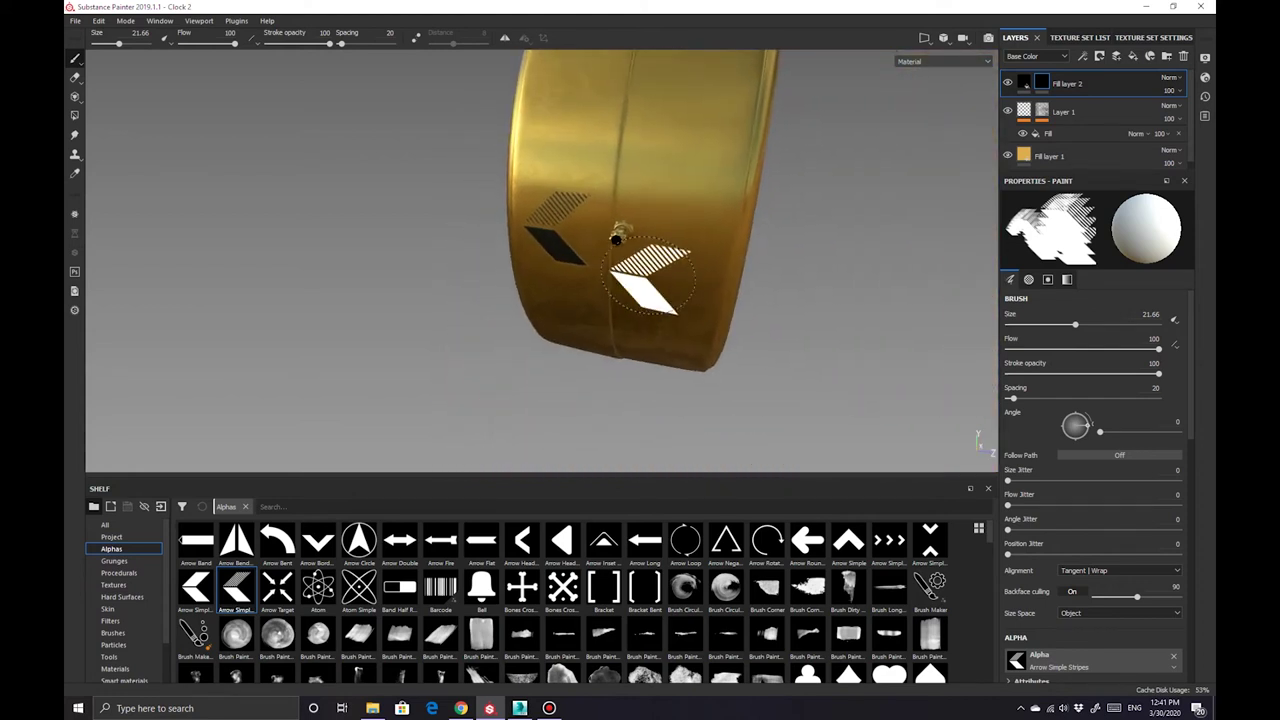
pyautogui.keyDown('alt'); pyautogui.moveTo(648, 283); pyautogui.dragTo(580, 215, button='right'); pyautogui.keyUp('alt')
pyautogui.moveTo(612, 226)
pyautogui.keyDown('alt'); pyautogui.mouseDown()
pyautogui.moveTo(675, 197)
pyautogui.moveTo(617, 428)
pyautogui.mouseUp(); pyautogui.keyUp('alt')
pyautogui.keyDown('alt'); pyautogui.moveTo(605, 228); pyautogui.dragTo(628, 190); pyautogui.keyUp('alt')
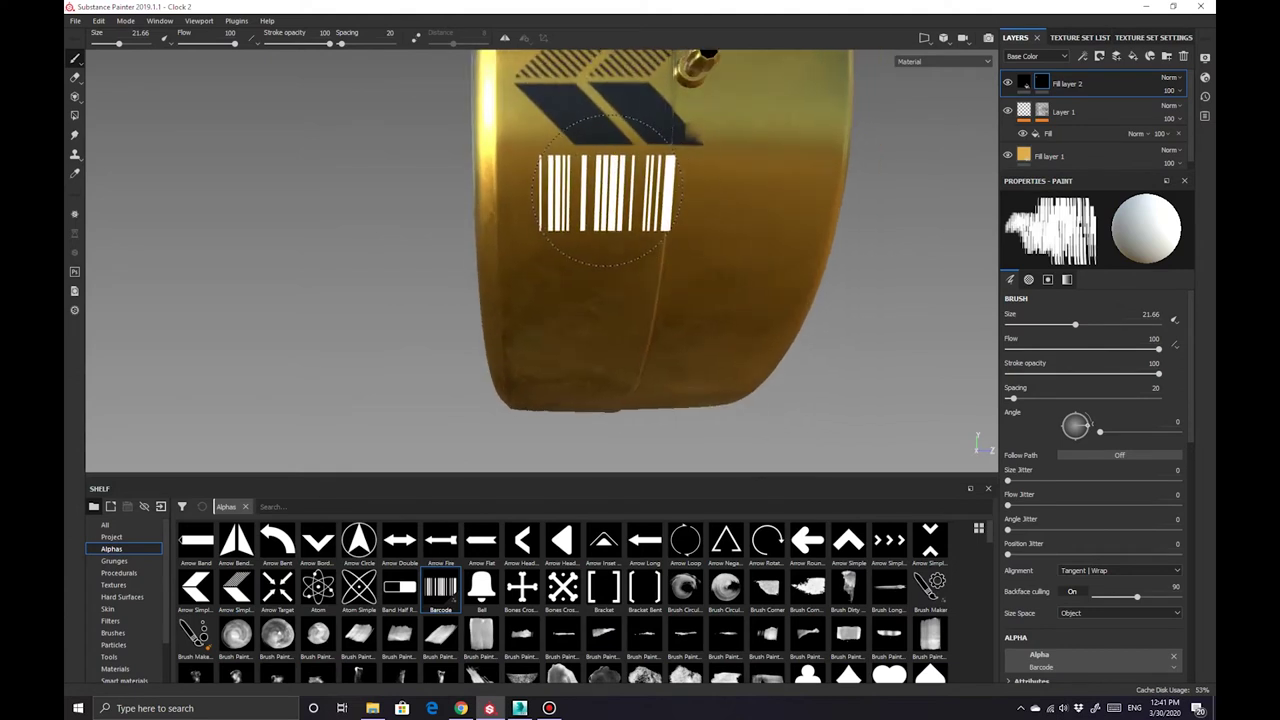
pyautogui.click(610, 195)
# Stamp a black Sign Arrow Sideway decal above the barcodes, then shrink the brush to 15.36
pyautogui.moveTo(610, 195)
pyautogui.keyDown('alt'); pyautogui.mouseDown()
pyautogui.moveTo(690, 230)
pyautogui.moveTo(675, 205)
pyautogui.mouseUp(); pyautogui.keyUp('alt')
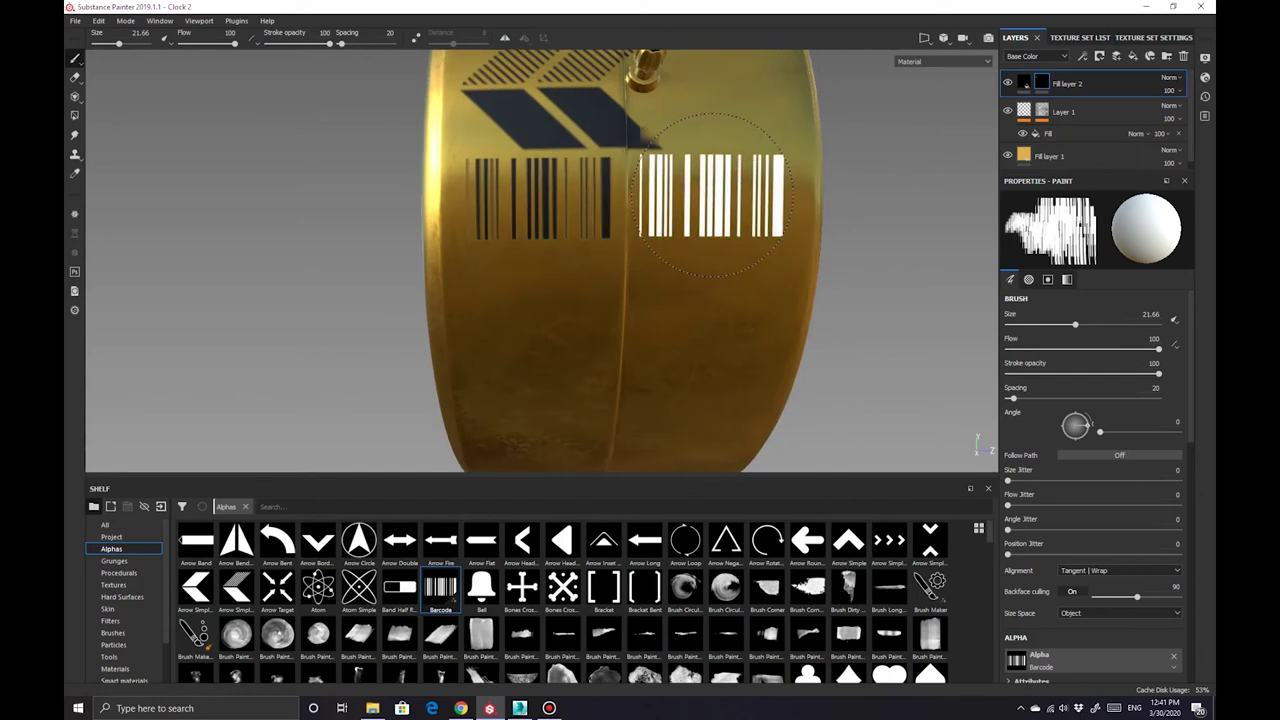
pyautogui.keyDown('alt'); pyautogui.moveTo(849, 206); pyautogui.dragTo(822, 315); pyautogui.keyUp('alt')
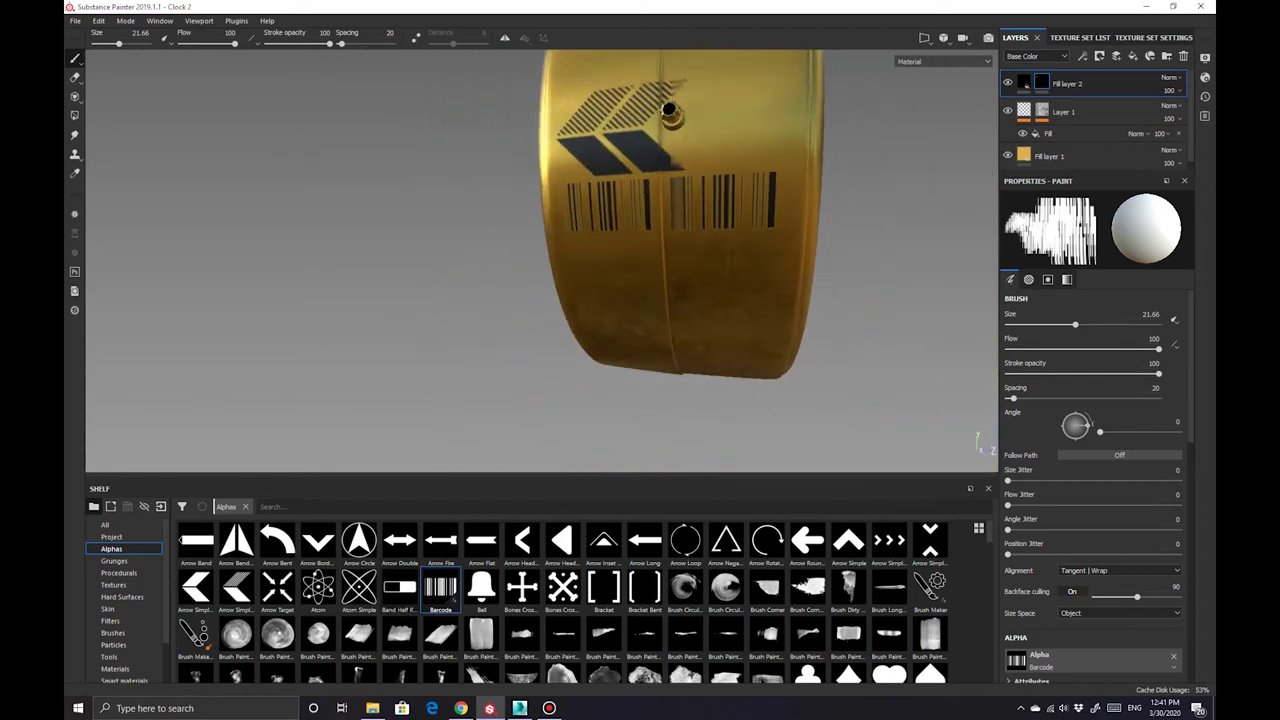
pyautogui.scroll(-10, 683, 588)
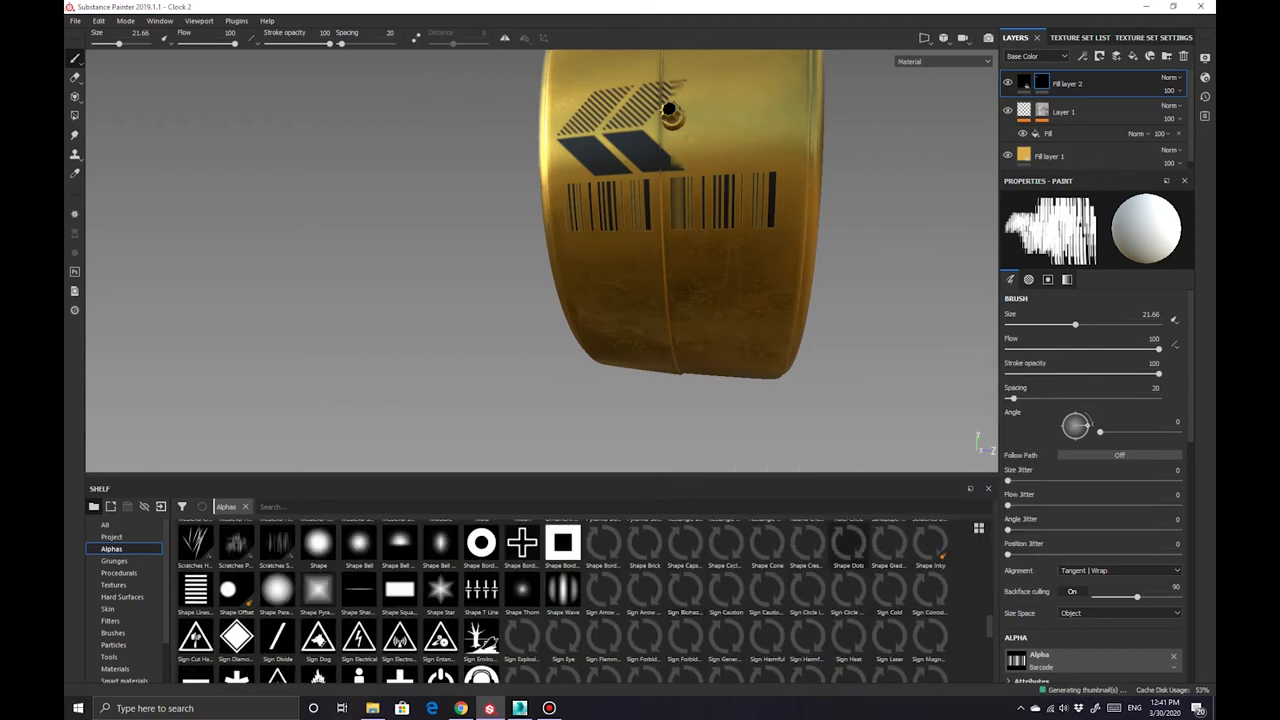
pyautogui.click(643, 590)
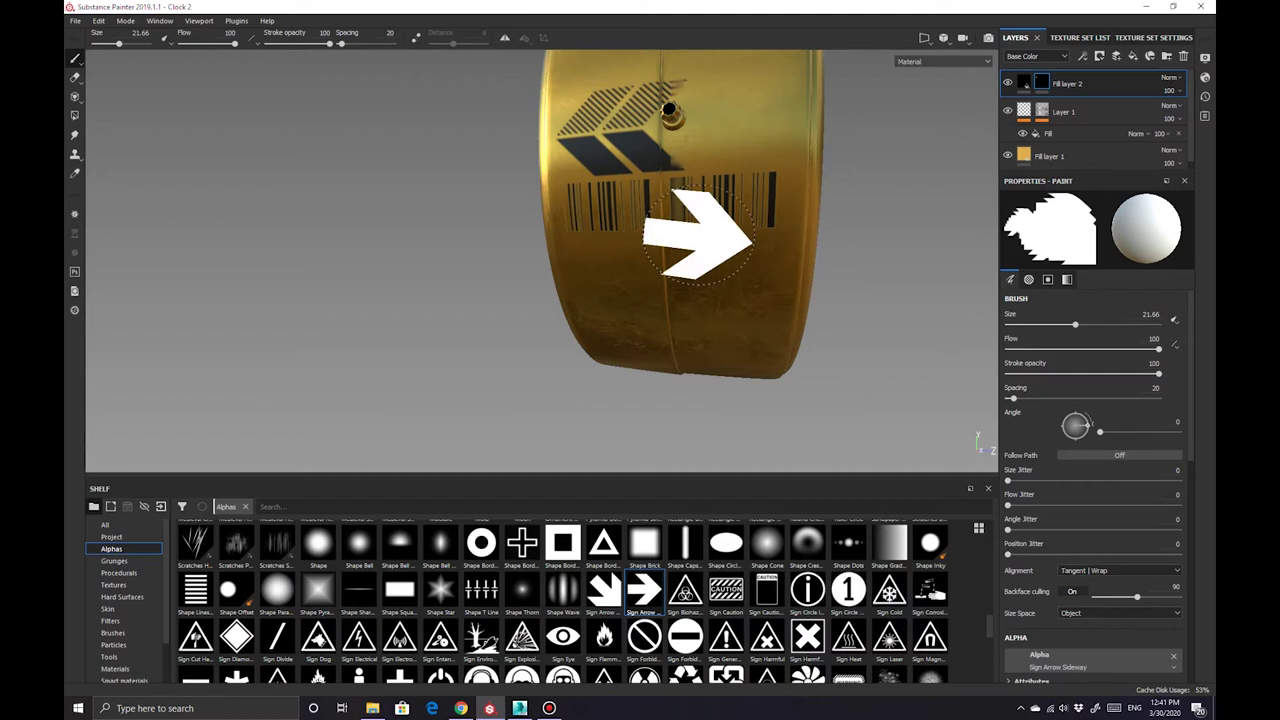
pyautogui.moveTo(1075, 325); pyautogui.dragTo(1073, 325)
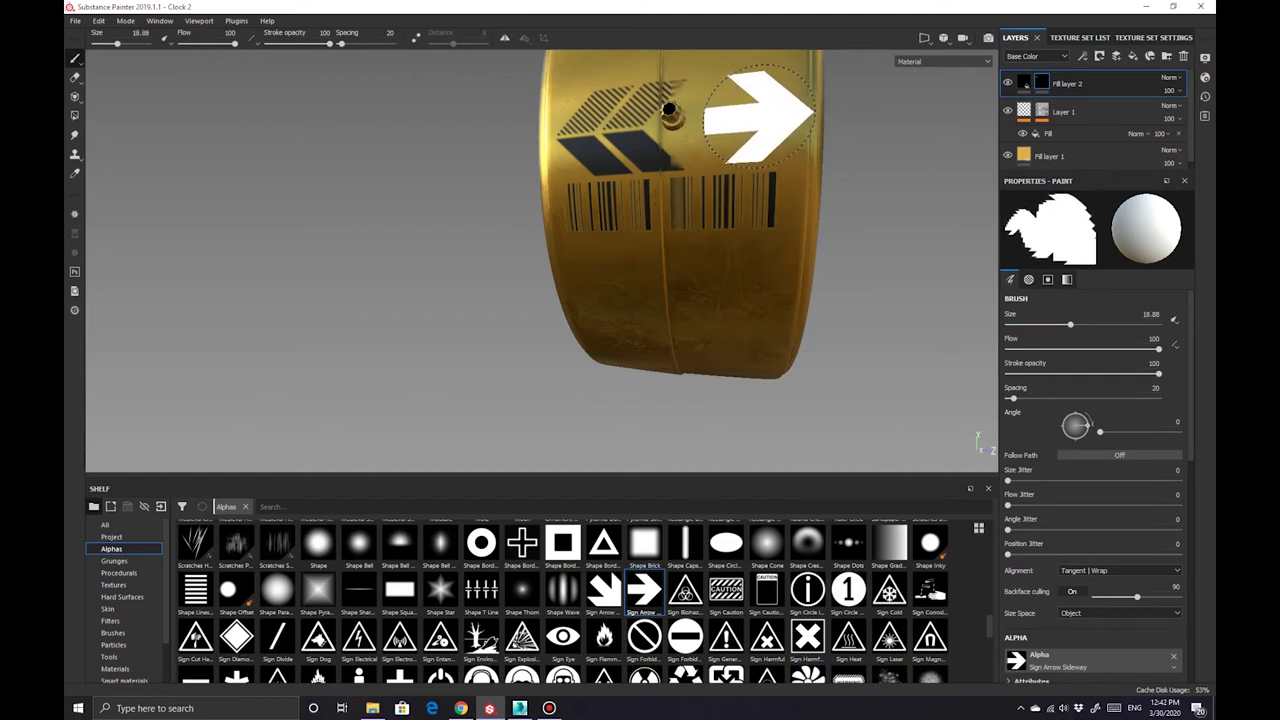
pyautogui.click(759, 112)
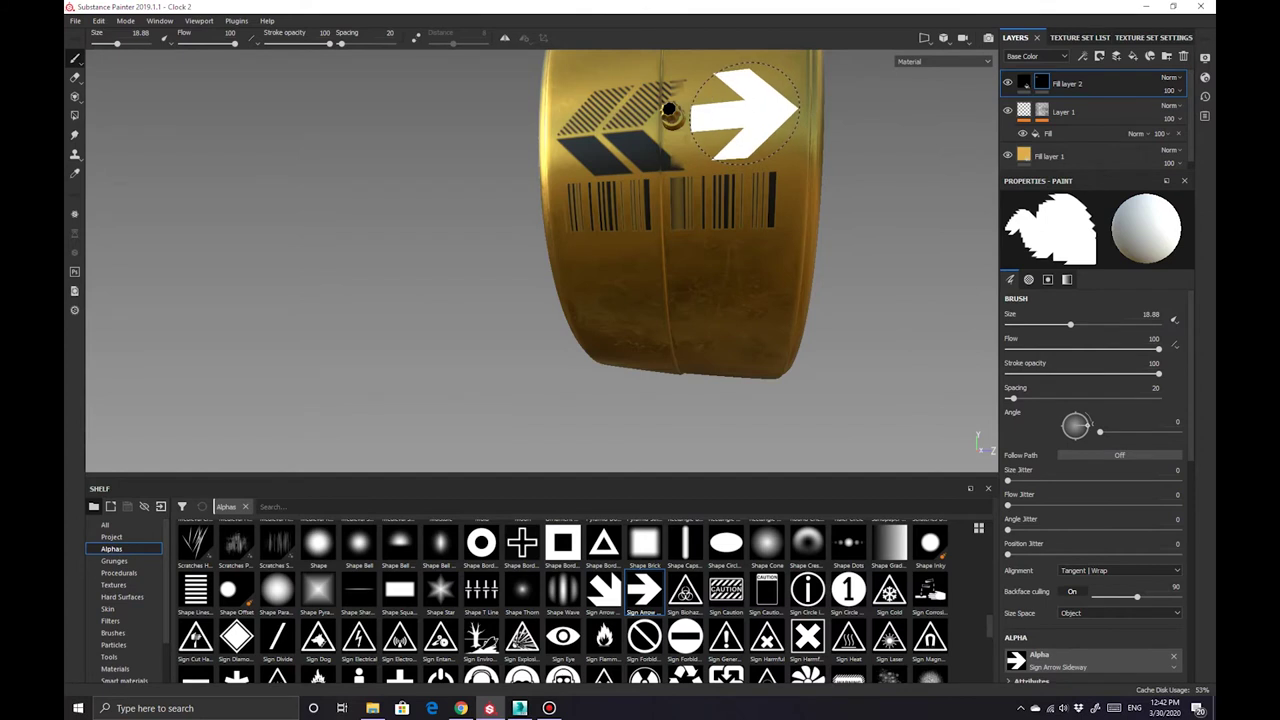
pyautogui.keyDown('ctrl'); pyautogui.moveTo(745, 112); pyautogui.dragTo(742, 115, button='right'); pyautogui.keyUp('ctrl')
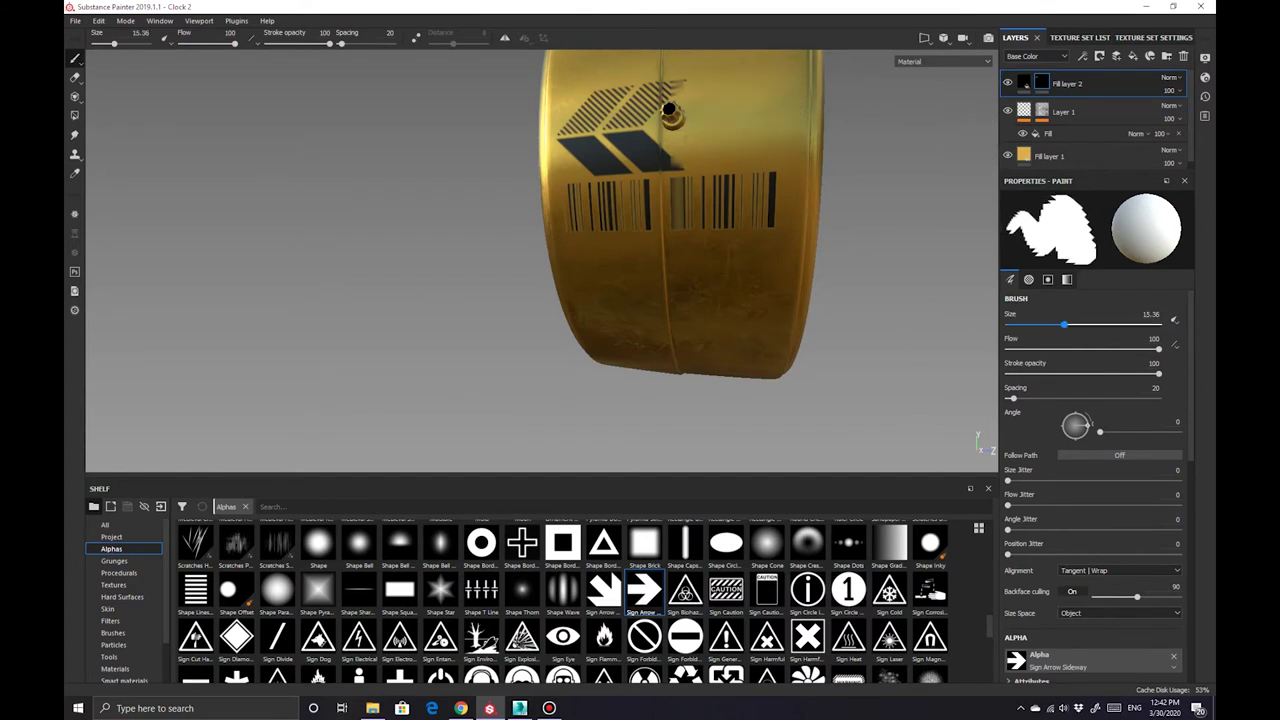
pyautogui.keyDown('alt'); pyautogui.moveTo(742, 113); pyautogui.dragTo(831, 191); pyautogui.keyUp('alt')
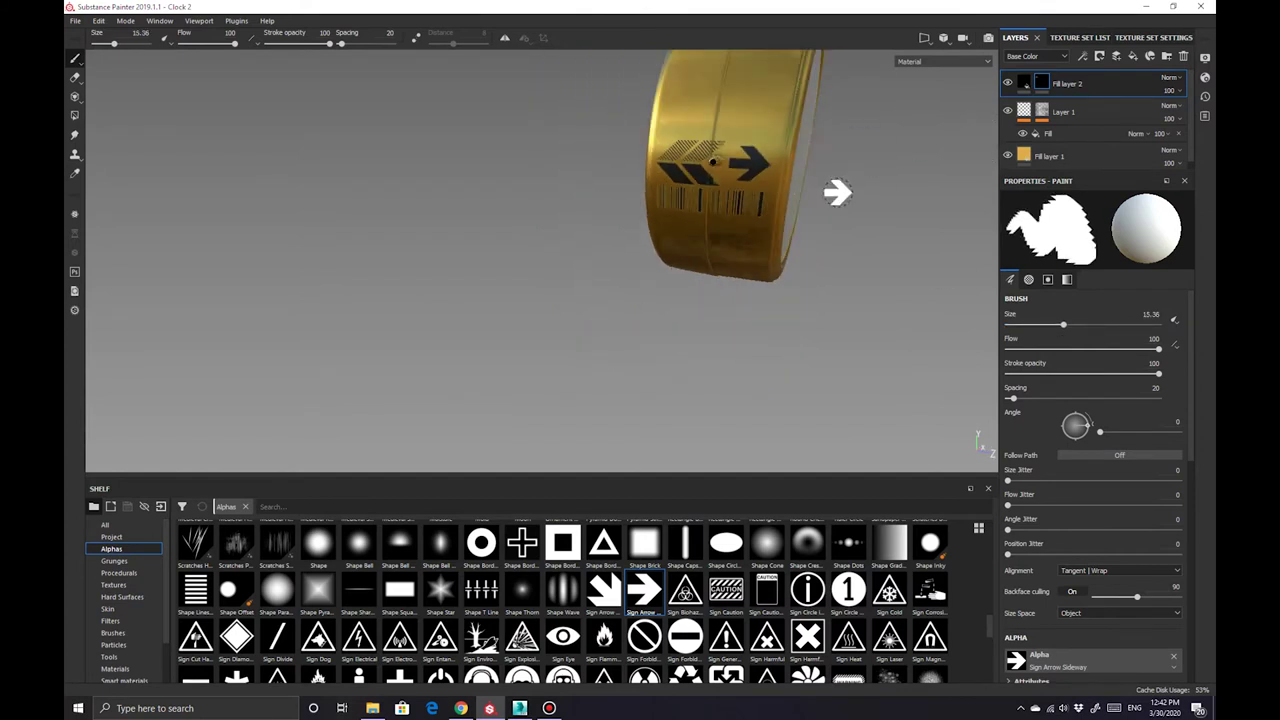
pyautogui.click(1024, 83)
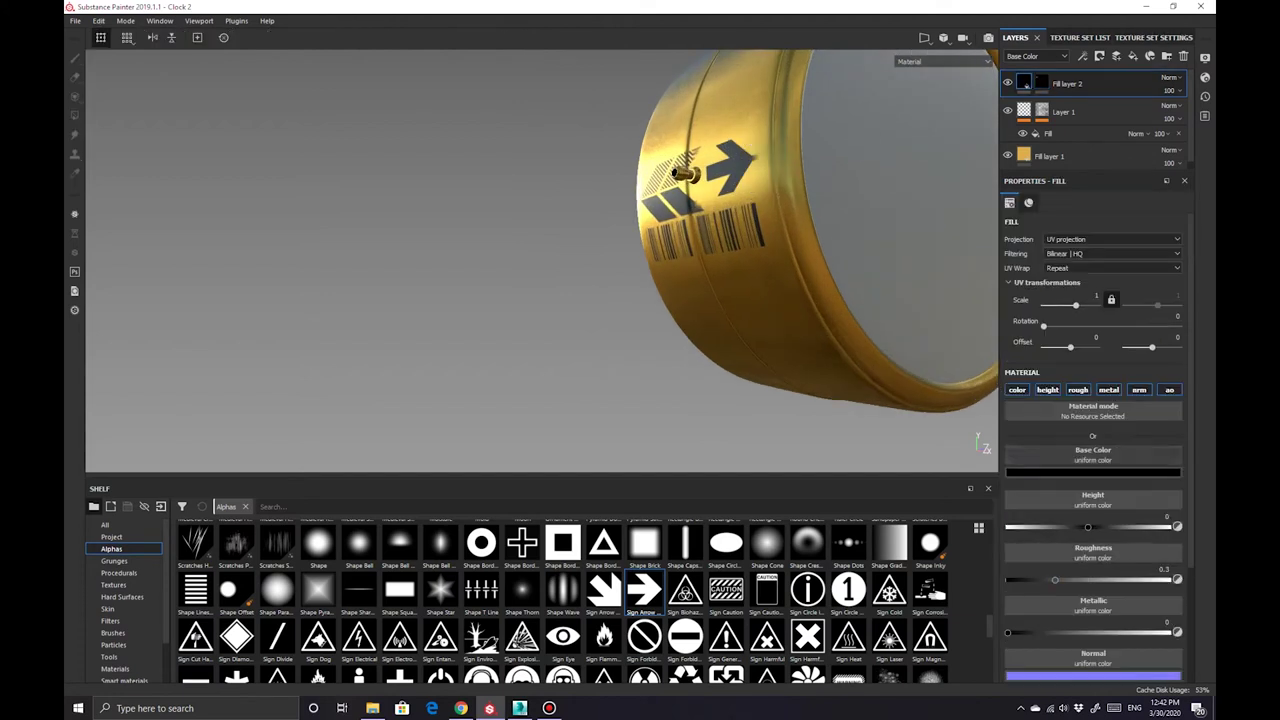
# Lower the decals' roughness for a glossier finish
pyautogui.scroll(2, 685, 172)
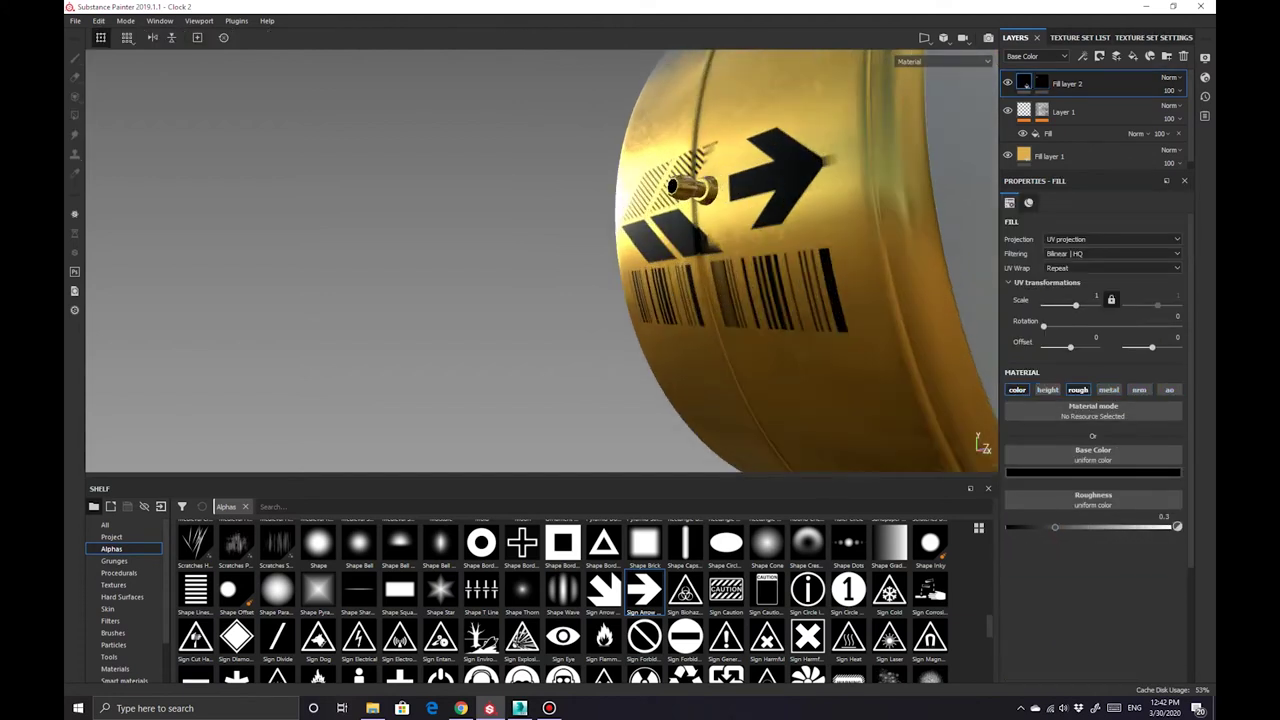
pyautogui.scroll(2, 685, 172)
pyautogui.moveTo(1055, 527); pyautogui.dragTo(1010, 527)
pyautogui.keyDown('alt'); pyautogui.moveTo(540, 260); pyautogui.dragTo(460, 250); pyautogui.keyUp('alt')
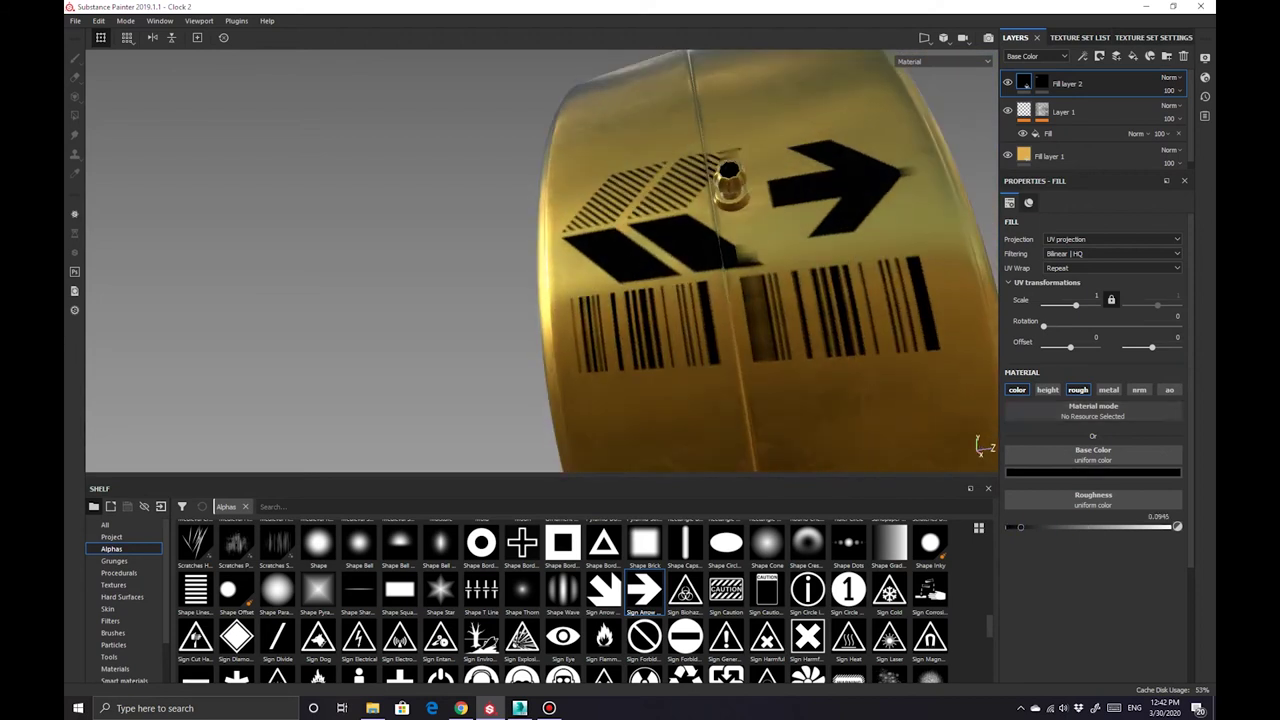
pyautogui.keyDown('alt'); pyautogui.moveTo(600, 260); pyautogui.dragTo(560, 300); pyautogui.keyUp('alt')
# Enable metallic and height on the decals, recessing them to height -0.0109
pyautogui.click(1108, 389)
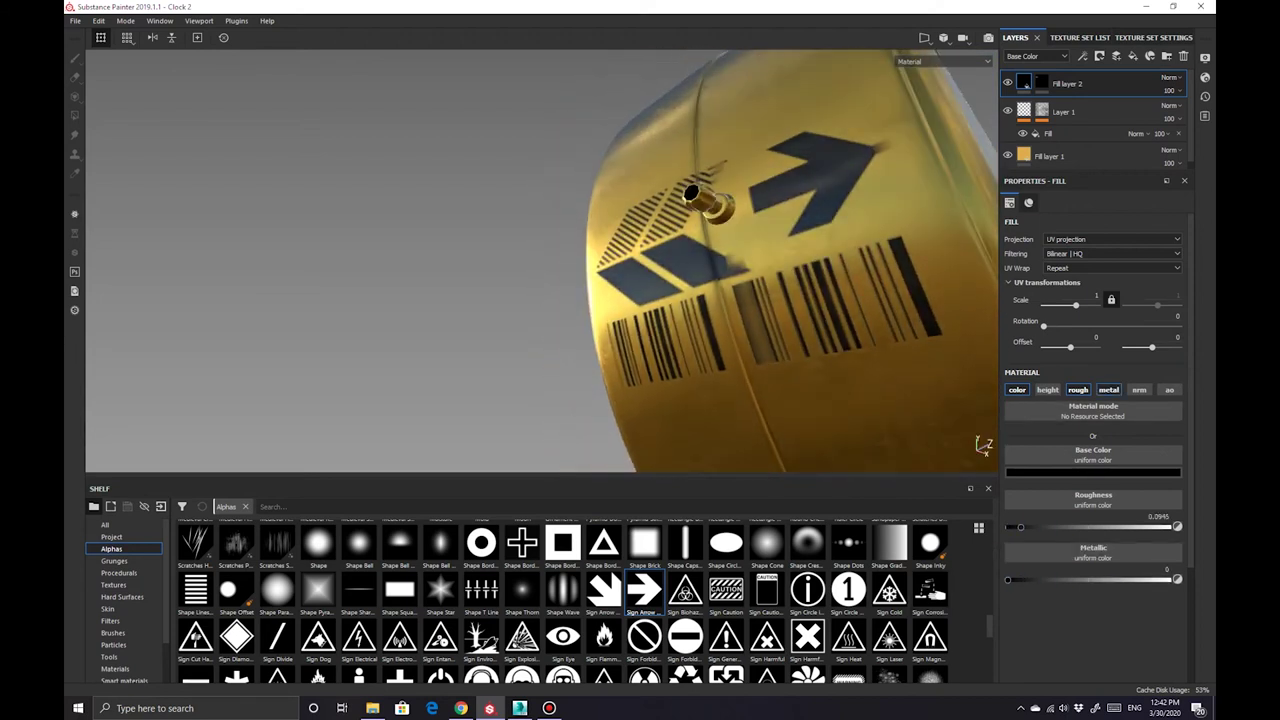
pyautogui.keyDown('alt'); pyautogui.moveTo(500, 260); pyautogui.dragTo(560, 260); pyautogui.keyUp('alt')
pyautogui.click(1047, 389)
pyautogui.moveTo(1091, 527); pyautogui.dragTo(1087, 527)
pyautogui.keyDown('alt'); pyautogui.moveTo(540, 260); pyautogui.dragTo(620, 260); pyautogui.keyUp('alt')
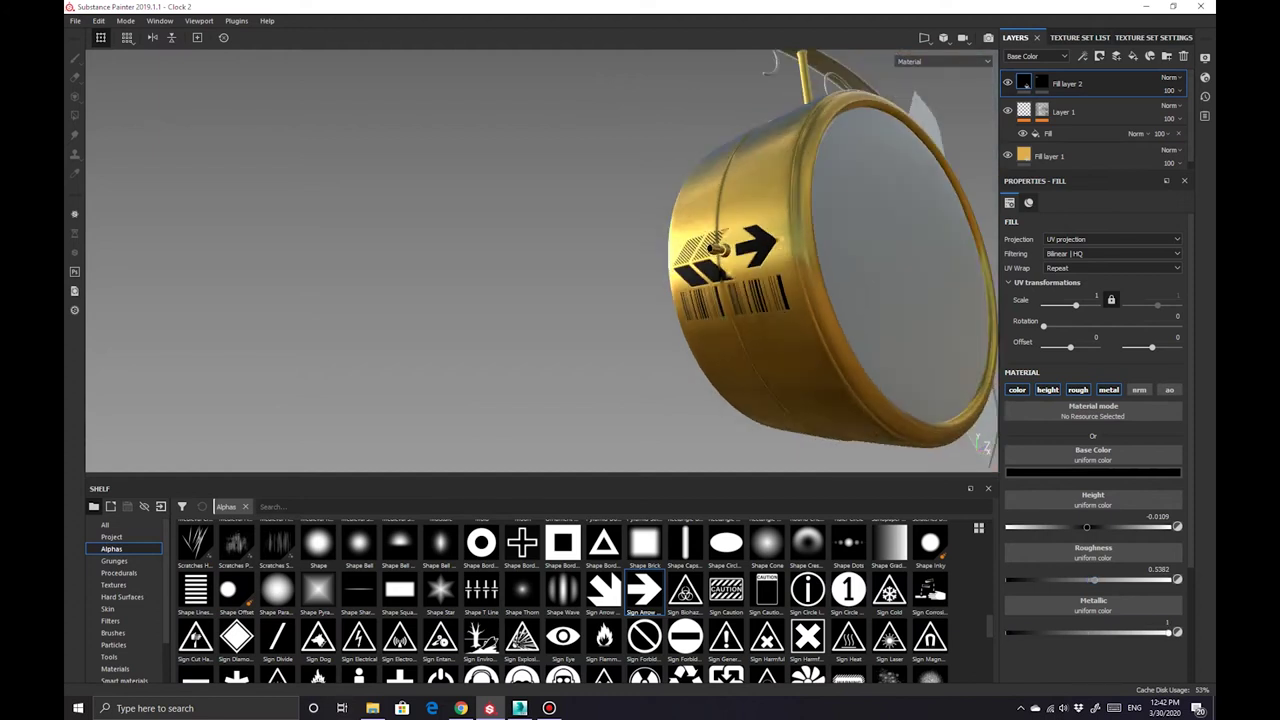
# Drop the decal roughness to 0 and orbit out to review the whole clock
pyautogui.moveTo(1095, 579); pyautogui.dragTo(1007, 579)
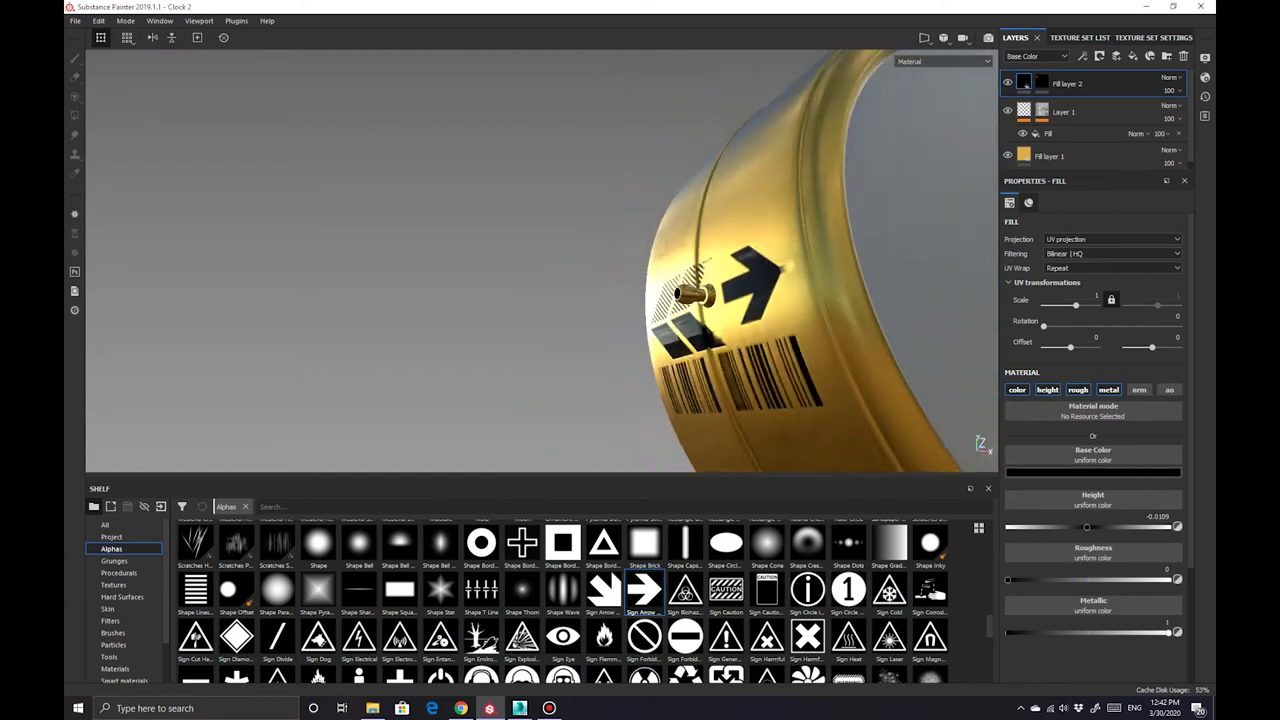
pyautogui.keyDown('alt'); pyautogui.moveTo(700, 300); pyautogui.dragTo(733, 55); pyautogui.keyUp('alt')
pyautogui.scroll(3, 733, 55)
pyautogui.scroll(-6, 733, 55)
pyautogui.keyDown('alt'); pyautogui.moveTo(733, 55); pyautogui.dragTo(700, 60); pyautogui.keyUp('alt')
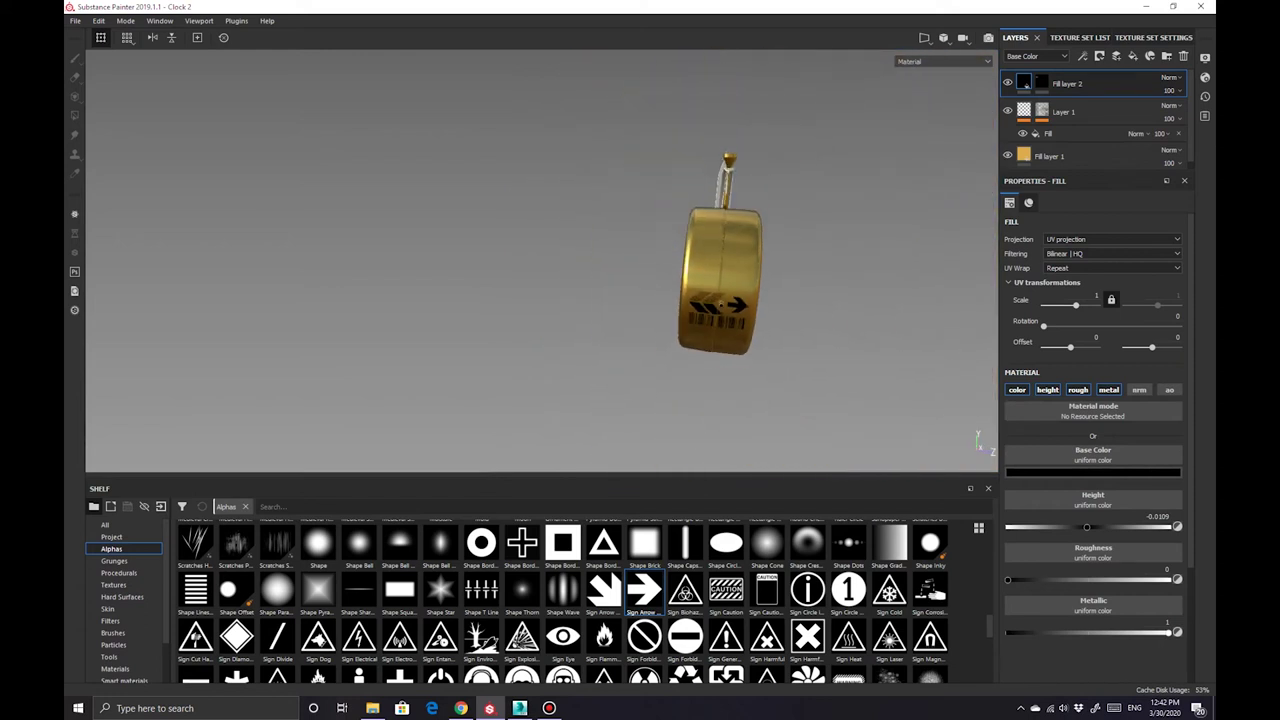
pyautogui.scroll(5, 540, 260)
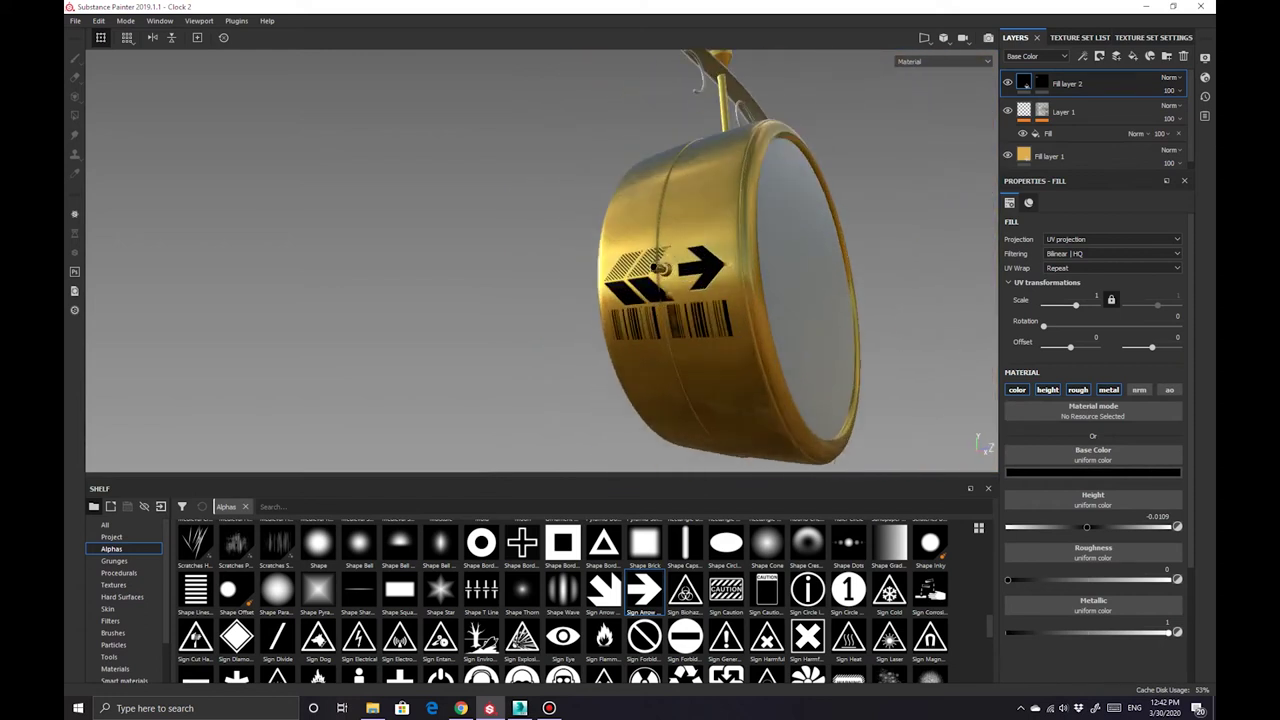
pyautogui.keyDown('alt'); pyautogui.moveTo(540, 260); pyautogui.dragTo(700, 260); pyautogui.keyUp('alt')
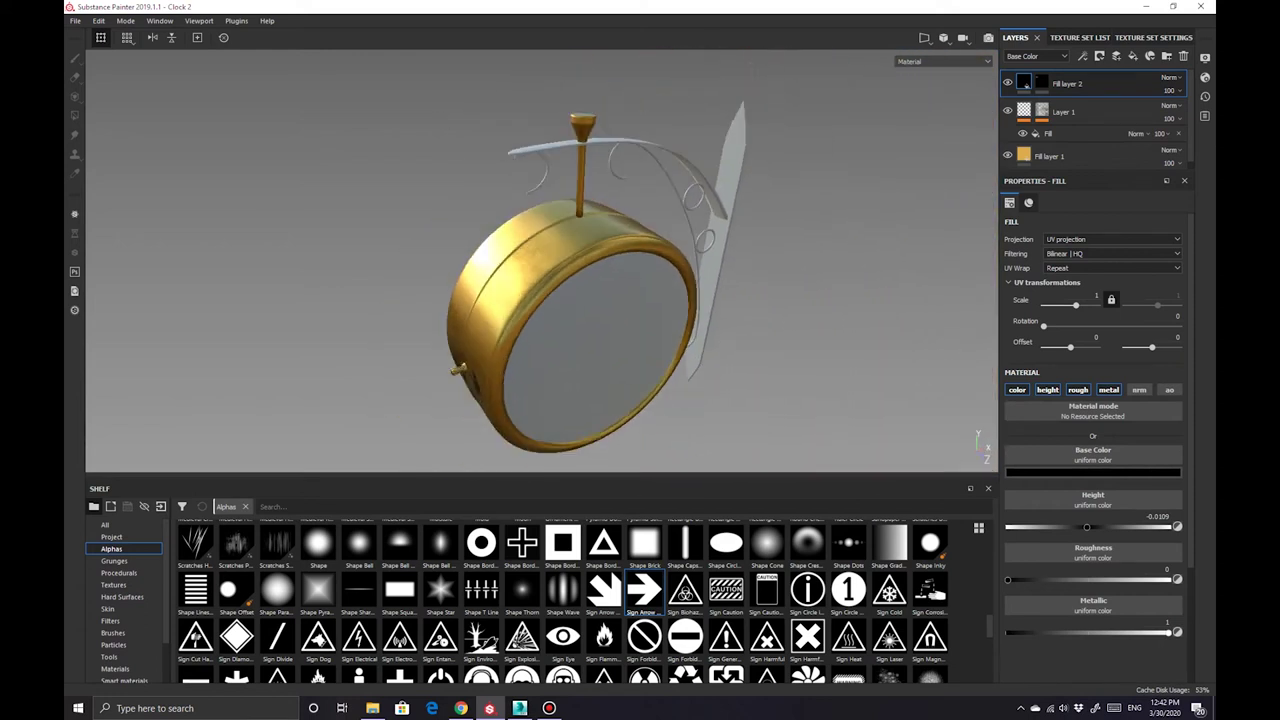
pyautogui.scroll(3, 540, 260)
pyautogui.keyDown('alt'); pyautogui.moveTo(540, 260); pyautogui.dragTo(600, 260); pyautogui.keyUp('alt')
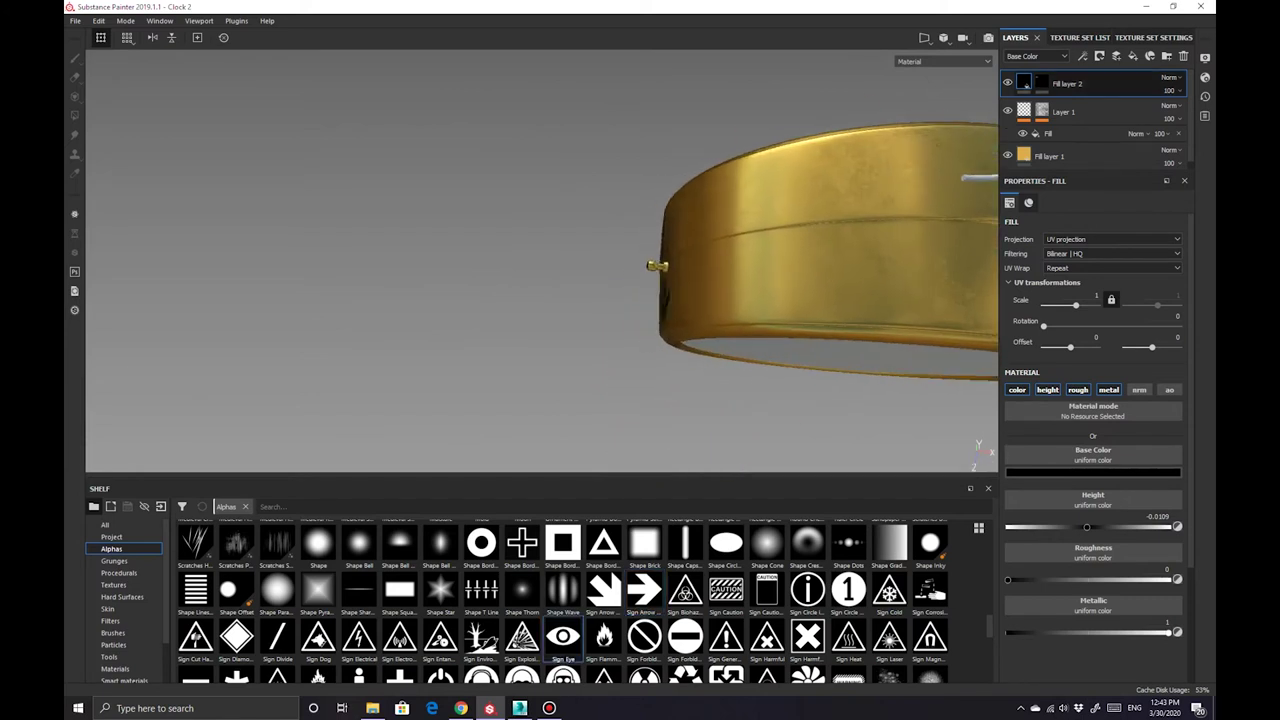
# Return to the mask and stamp a single Shape Border Circle ring on the casing
pyautogui.click(1041, 82)
pyautogui.keyDown('alt'); pyautogui.moveTo(803, 278); pyautogui.dragTo(731, 289); pyautogui.keyUp('alt')
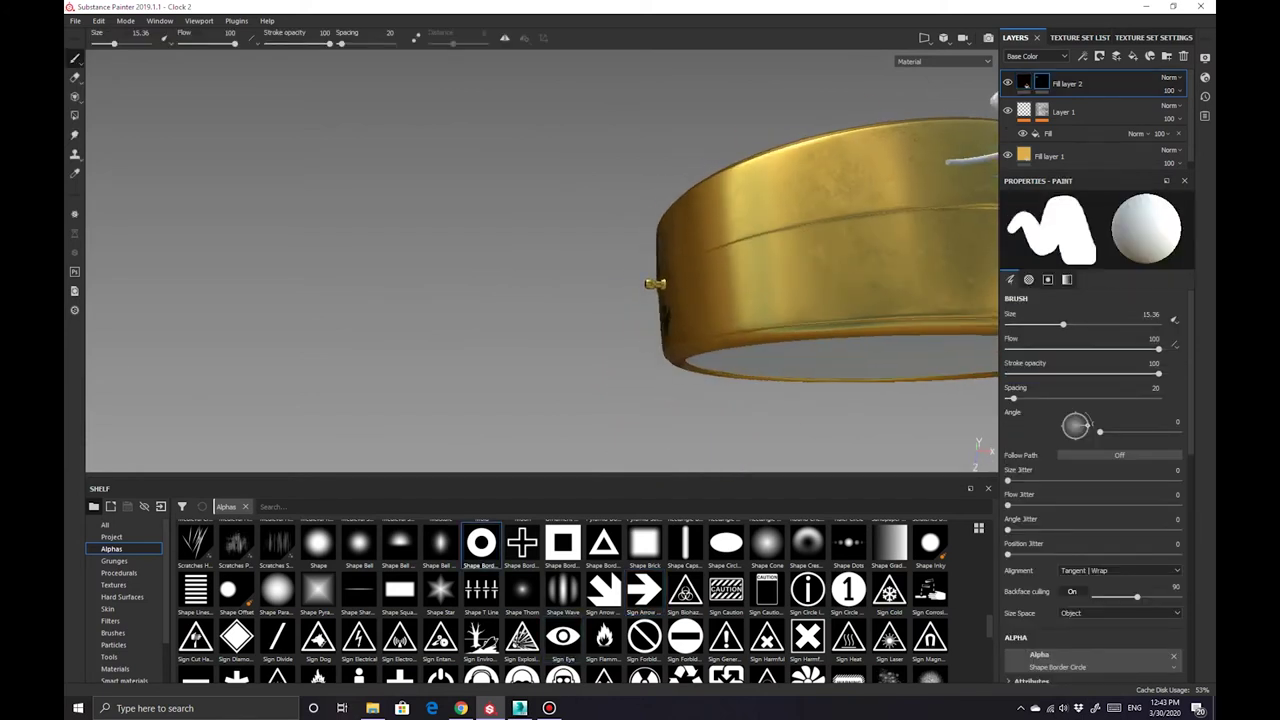
pyautogui.keyDown('shift'); pyautogui.click(710, 293); pyautogui.keyUp('shift')
pyautogui.hotkey('ctrl', 'z')
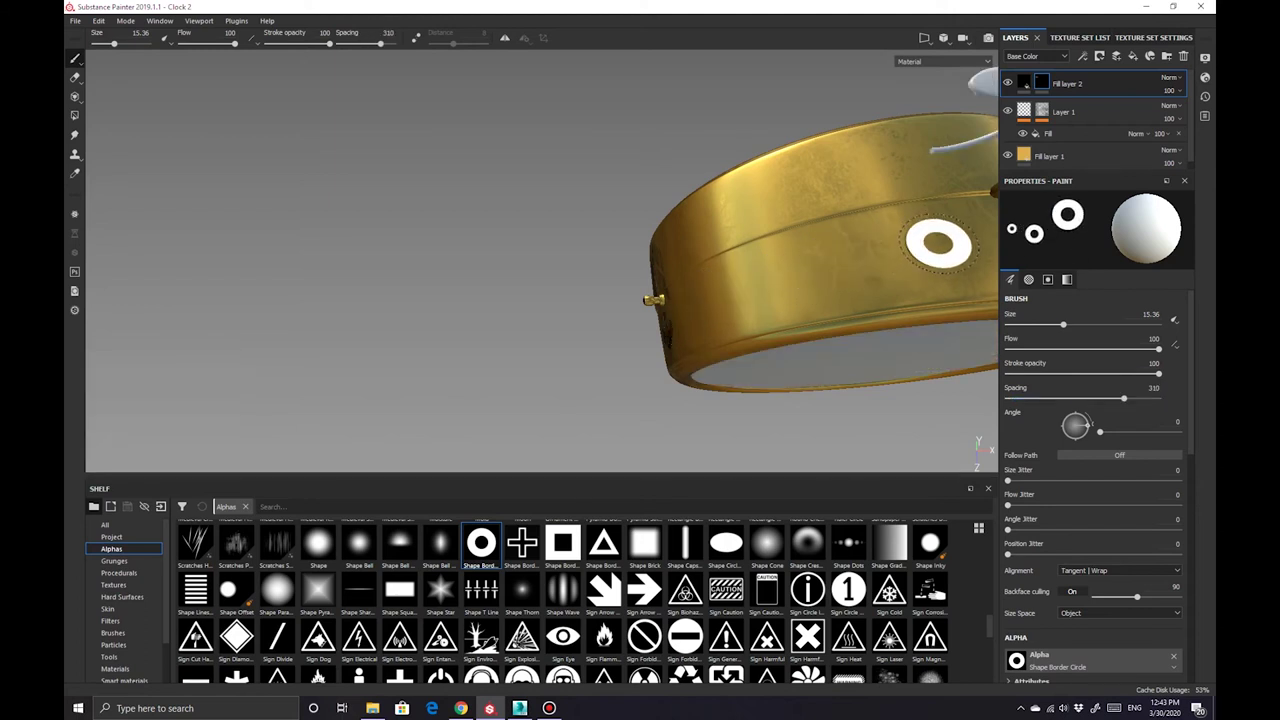
pyautogui.keyDown('shift'); pyautogui.click(682, 317); pyautogui.keyUp('shift')
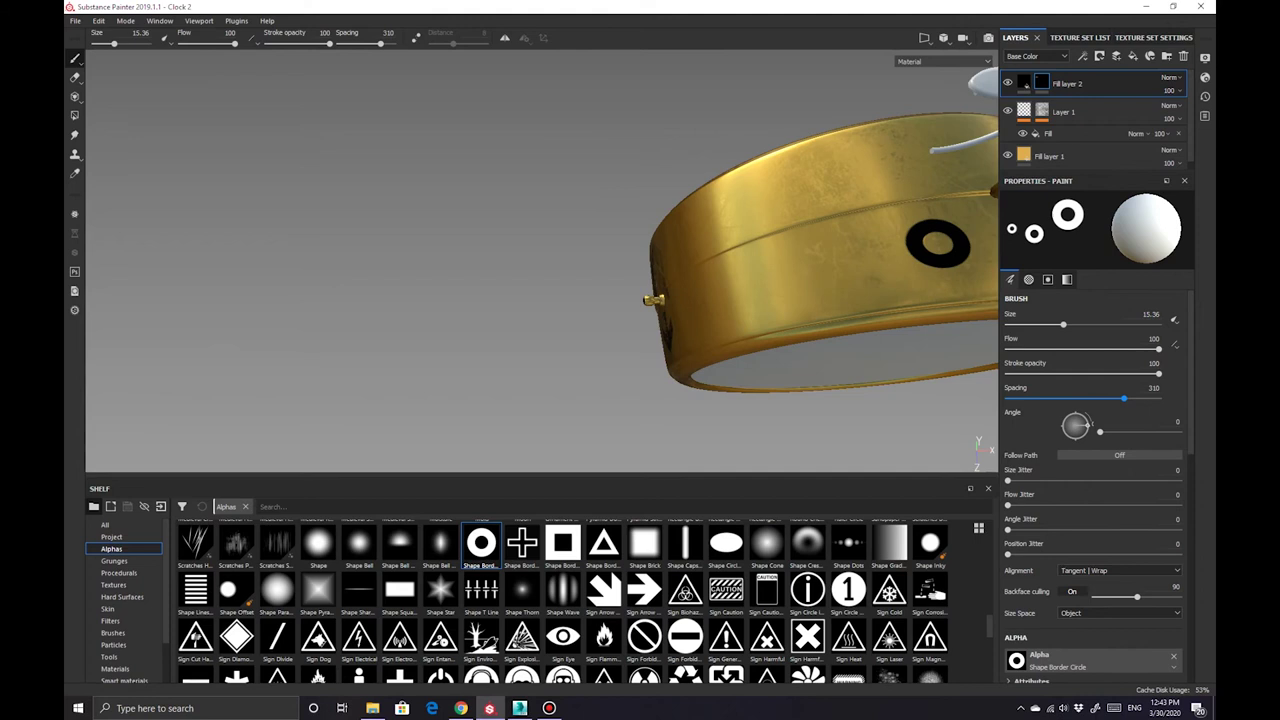
# Paint a straight row of rings across the barrel and show the 2D UV view
pyautogui.keyDown('shift'); pyautogui.click(866, 246); pyautogui.keyUp('shift')
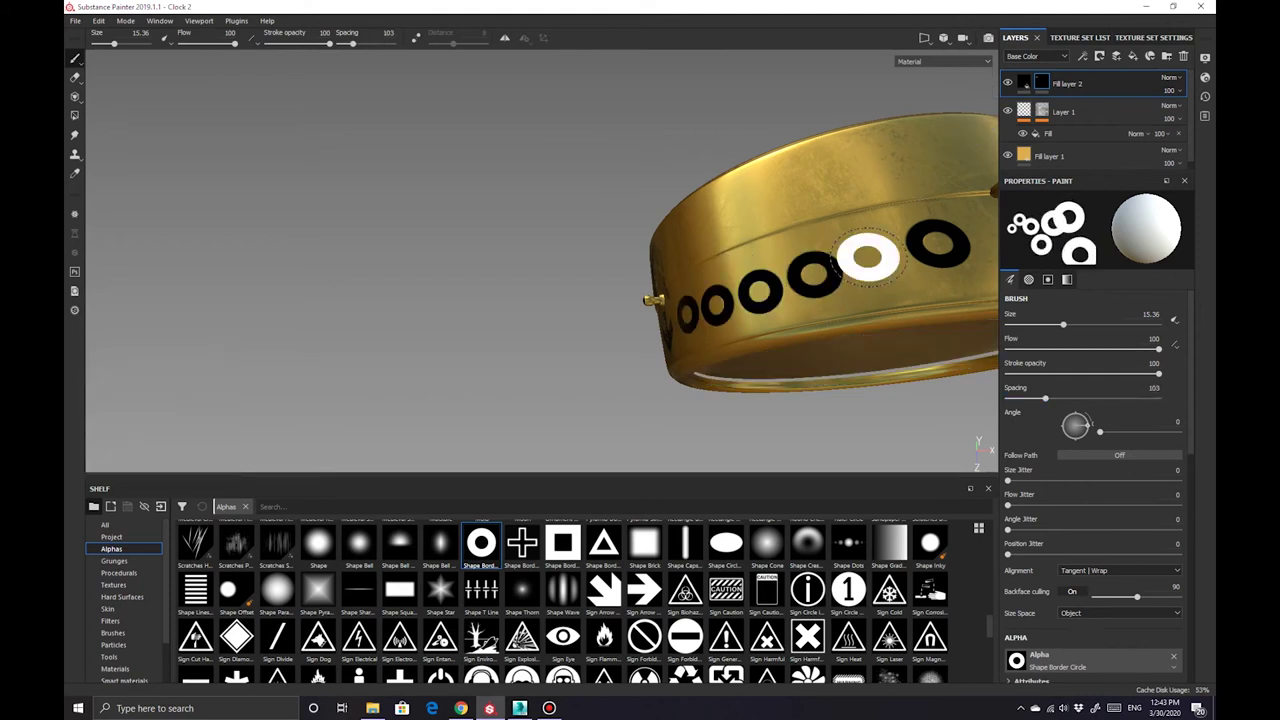
pyautogui.hotkey('ctrl', 'z')
pyautogui.keyDown('shift'); pyautogui.click(815, 286); pyautogui.keyUp('shift')
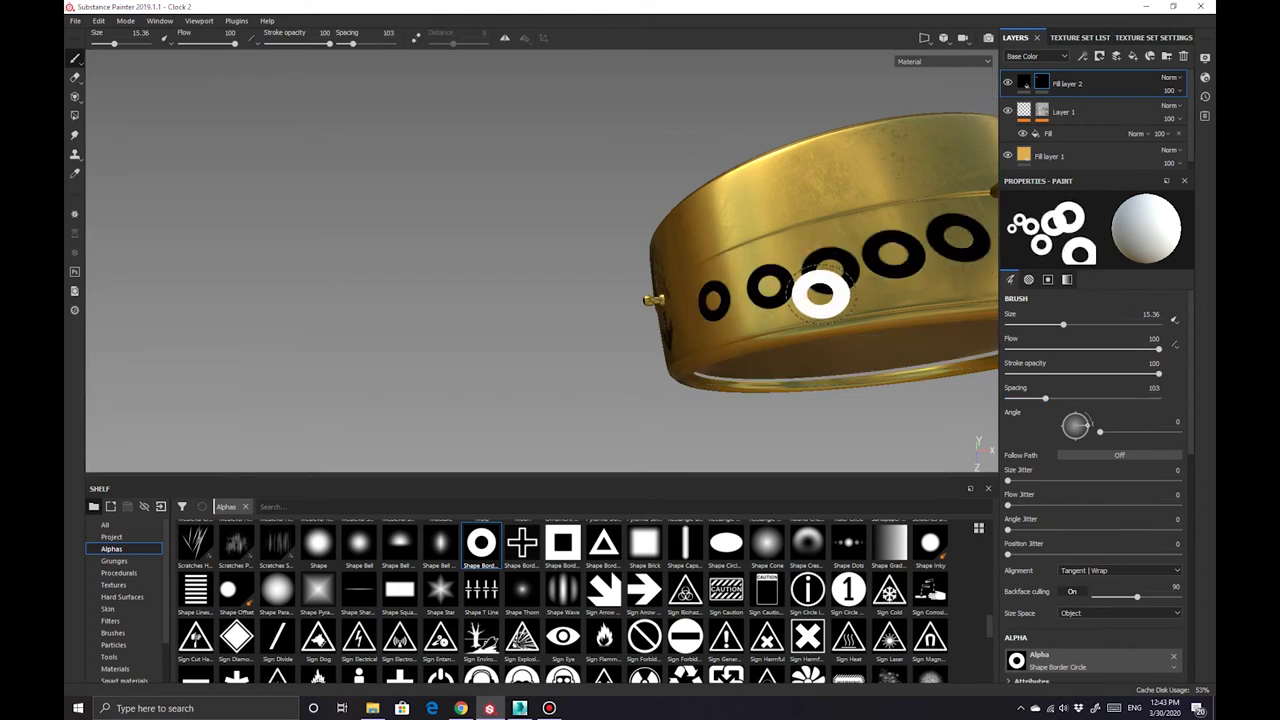
pyautogui.keyDown('alt'); pyautogui.moveTo(815, 286); pyautogui.dragTo(896, 320); pyautogui.keyUp('alt')
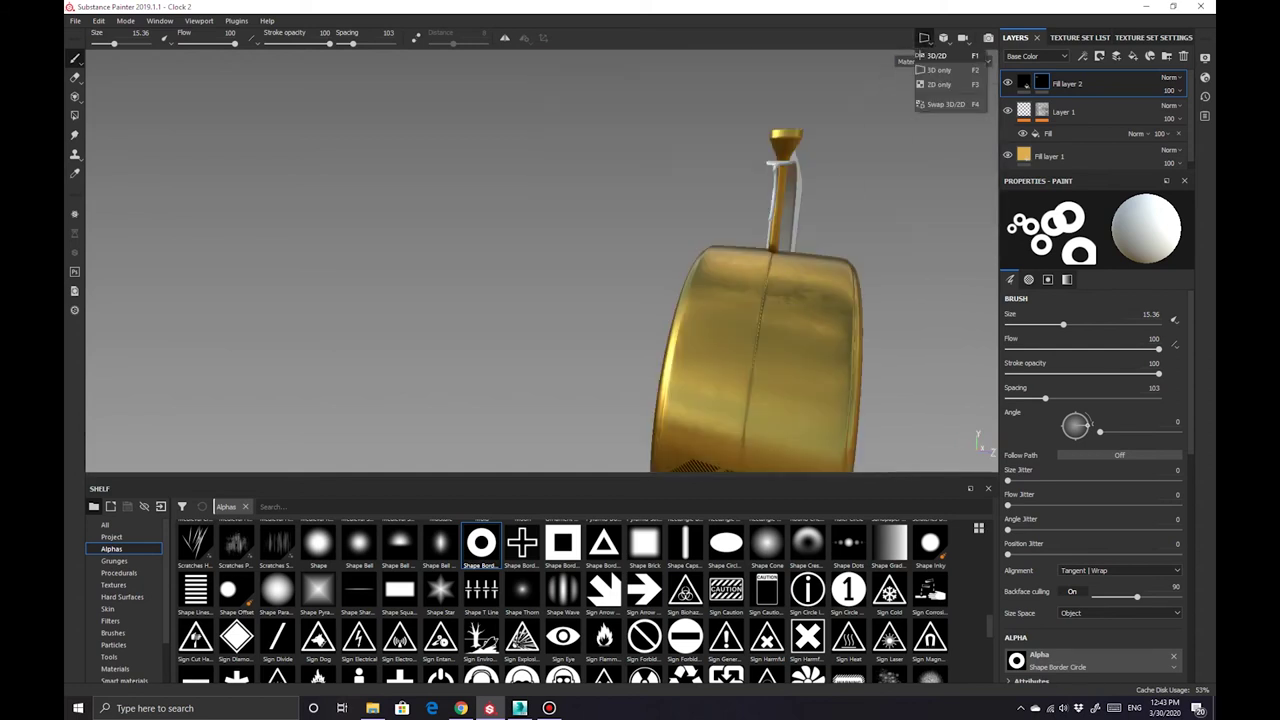
pyautogui.click(932, 55)
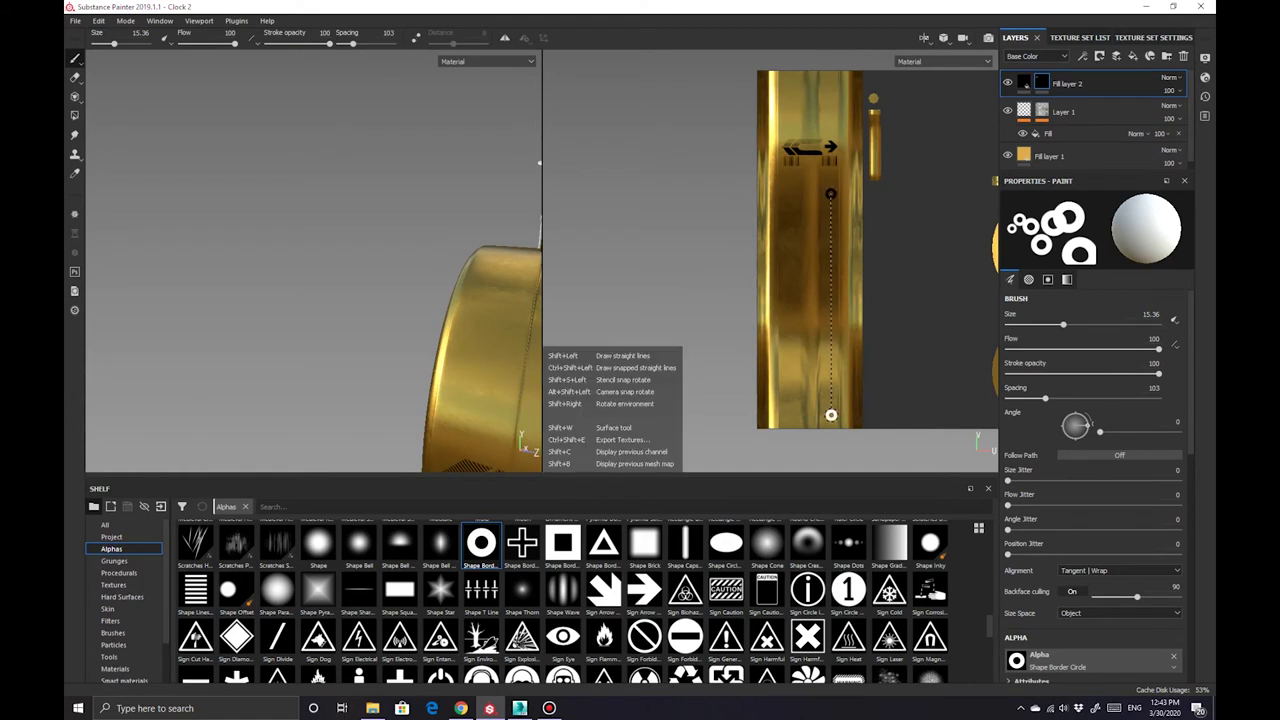
# Stamp a ring column, then switch to the Sign Diamond Border alpha and paint a straight diamond column
pyautogui.keyDown('shift'); pyautogui.click(830, 417); pyautogui.keyUp('shift')
pyautogui.moveTo(450, 260)
pyautogui.keyDown('alt'); pyautogui.mouseDown()
pyautogui.moveTo(366, 253)
pyautogui.moveTo(329, 433)
pyautogui.mouseUp(); pyautogui.keyUp('alt')
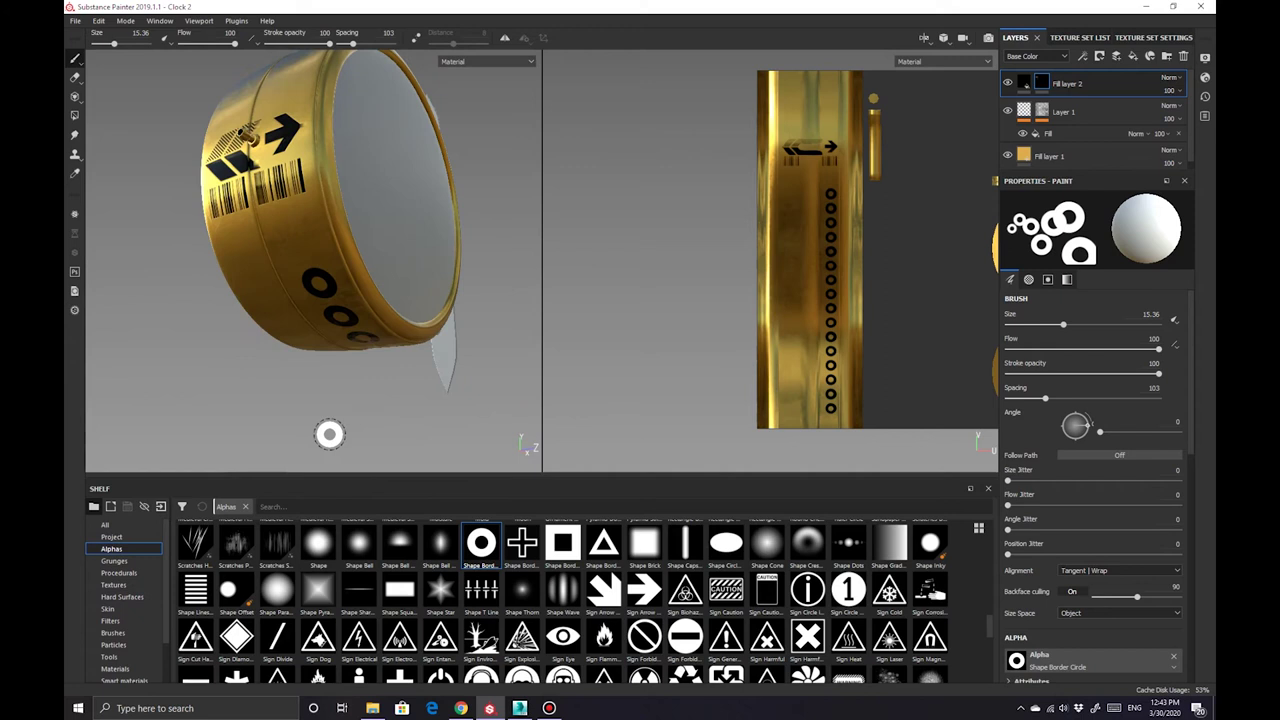
pyautogui.keyDown('alt'); pyautogui.moveTo(833, 248); pyautogui.dragTo(780, 171, button='middle'); pyautogui.keyUp('alt')
pyautogui.scroll(2, 780, 171)
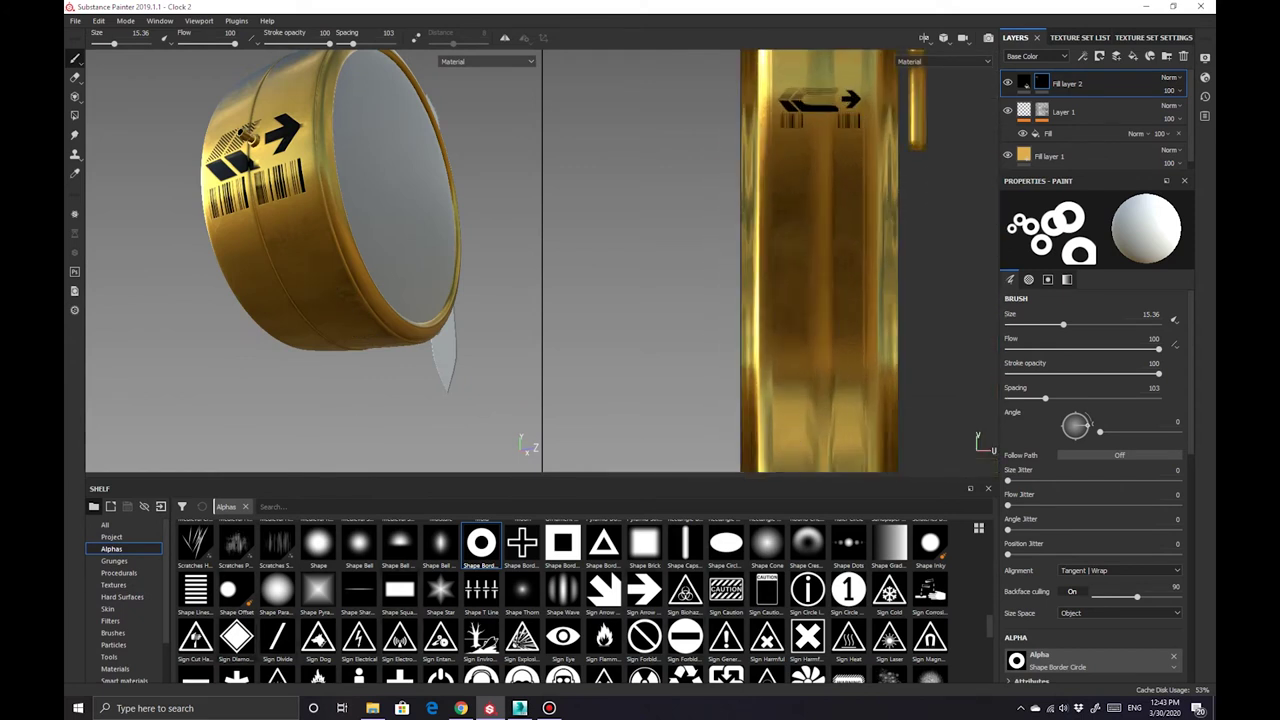
pyautogui.click(236, 636)
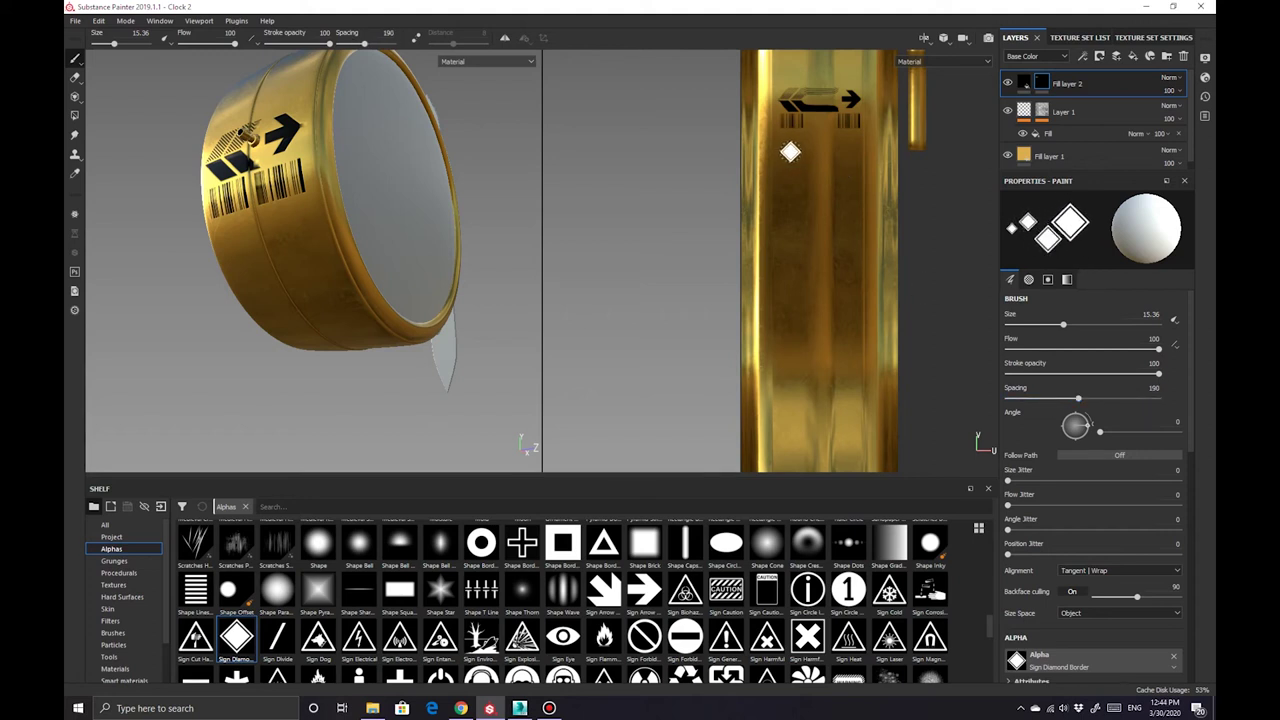
pyautogui.scroll(-2, 800, 360)
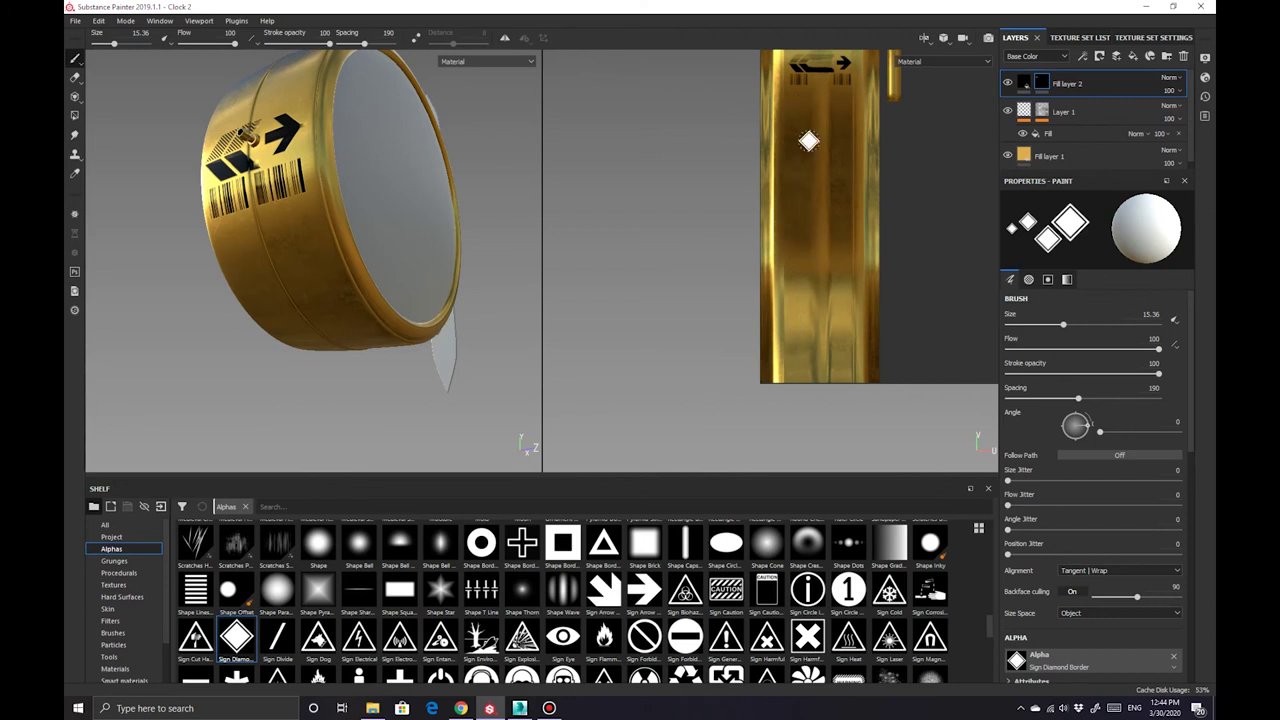
pyautogui.press('shift')
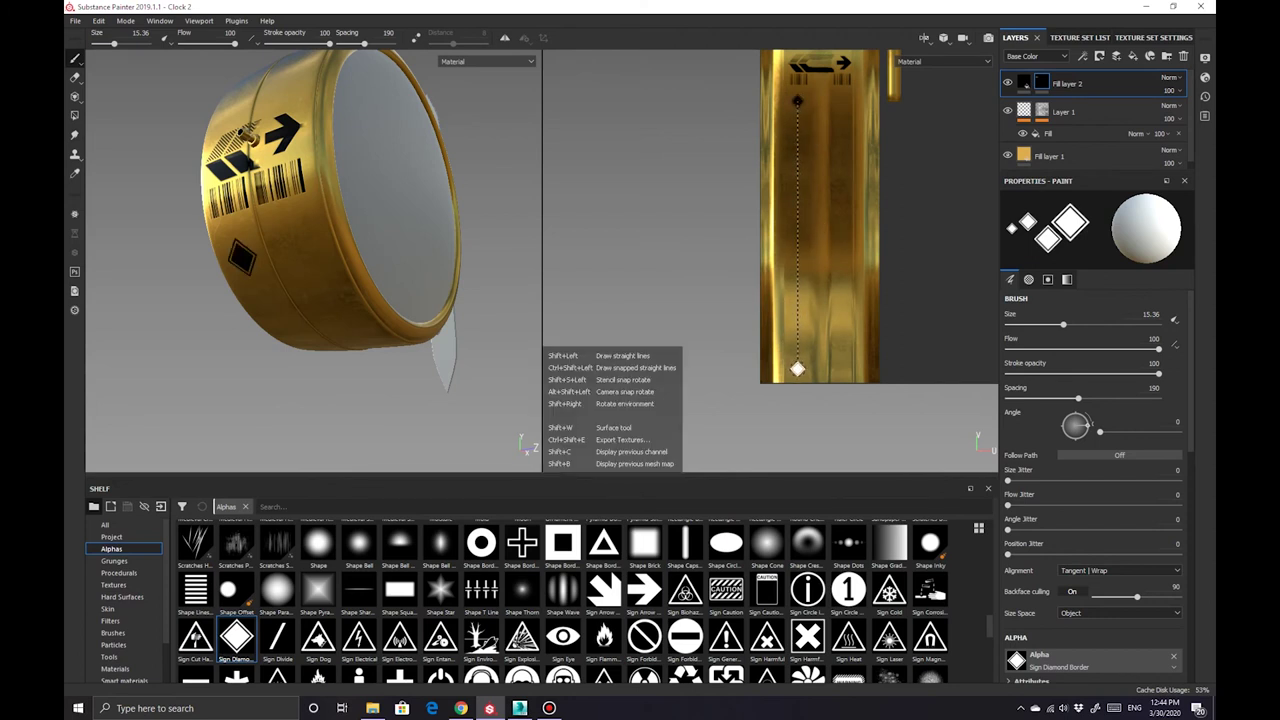
pyautogui.keyDown('shift'); pyautogui.click(797, 370); pyautogui.keyUp('shift')
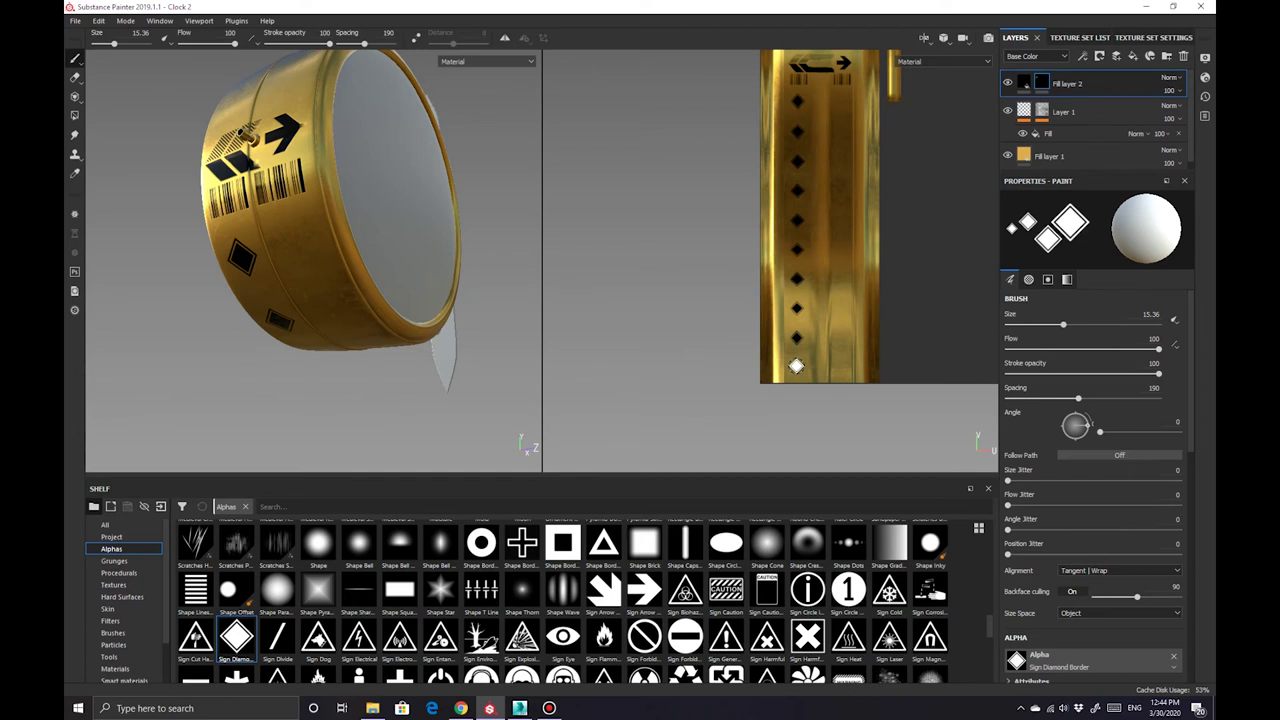
# Paint several more straight lines of diamonds along the casing strip in the 2D view
pyautogui.moveTo(853, 229)
pyautogui.mouseDown(button='middle')
pyautogui.moveTo(788, 241)
pyautogui.moveTo(755, 122)
pyautogui.mouseUp(button='middle')
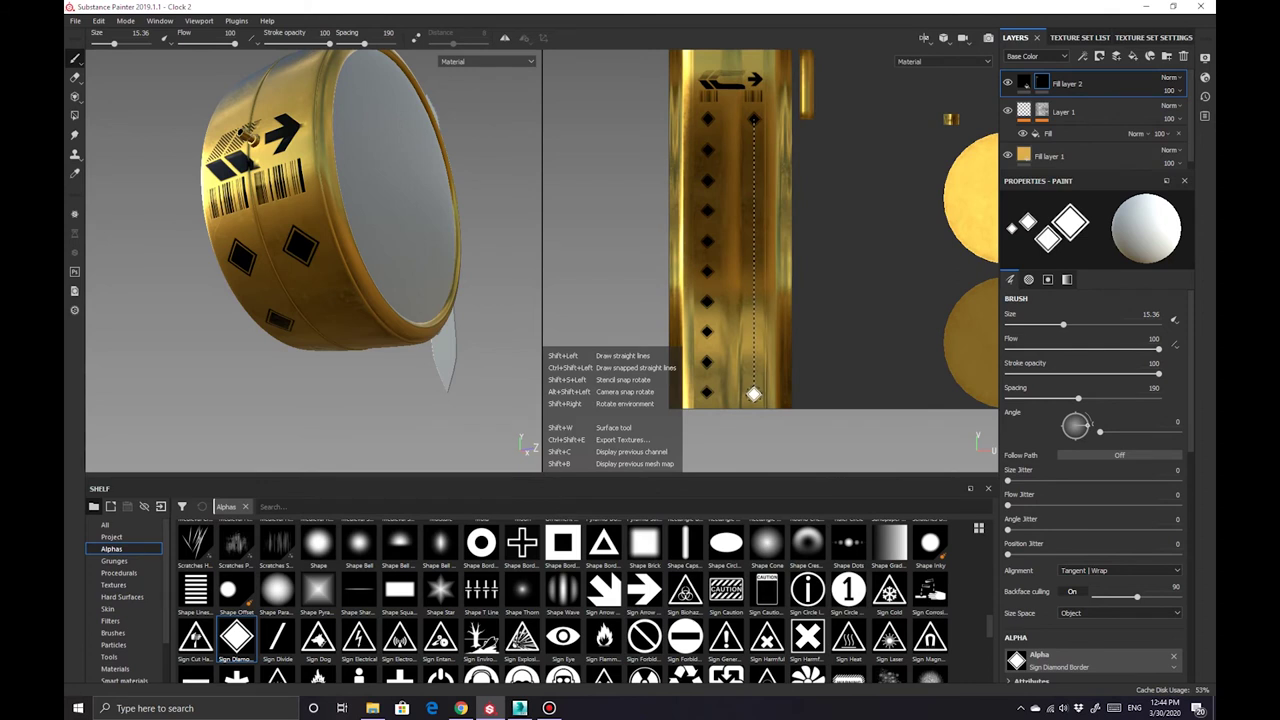
pyautogui.keyDown('shift'); pyautogui.click(754, 393); pyautogui.keyUp('shift')
pyautogui.moveTo(754, 357); pyautogui.dragTo(749, 451, button='middle')
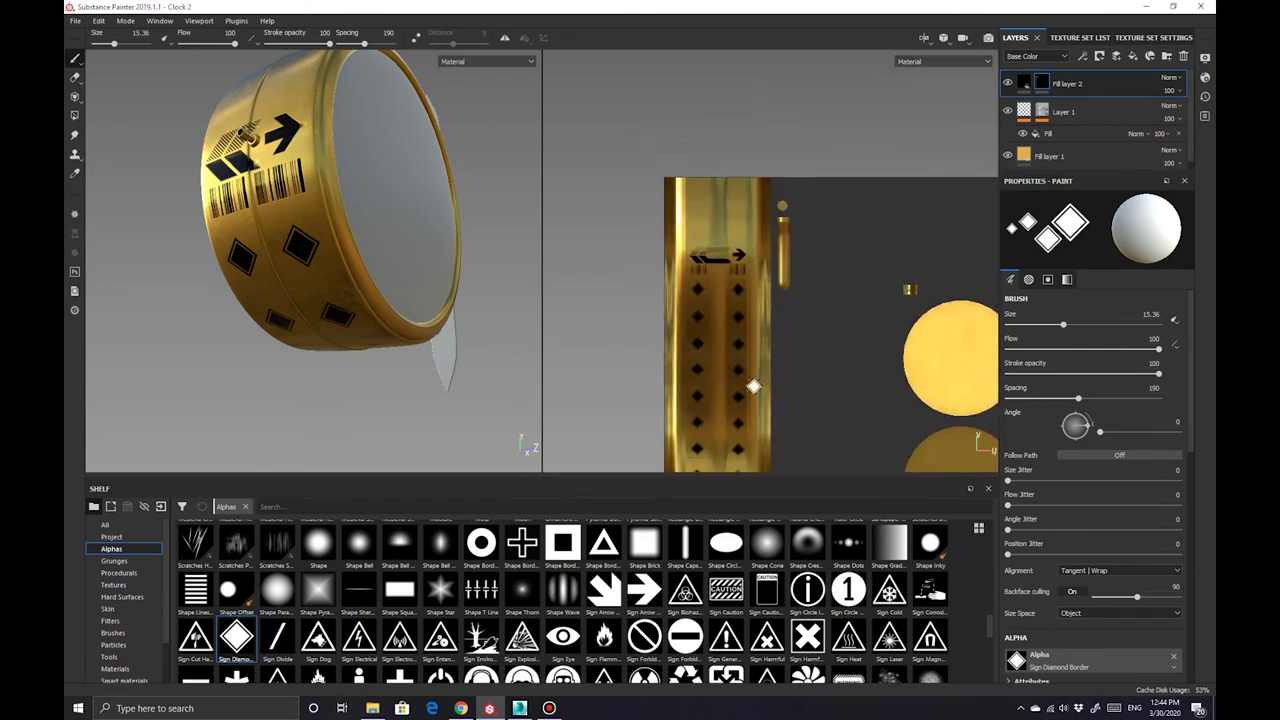
pyautogui.scroll(2, 741, 297)
pyautogui.scroll(1, 740, 297)
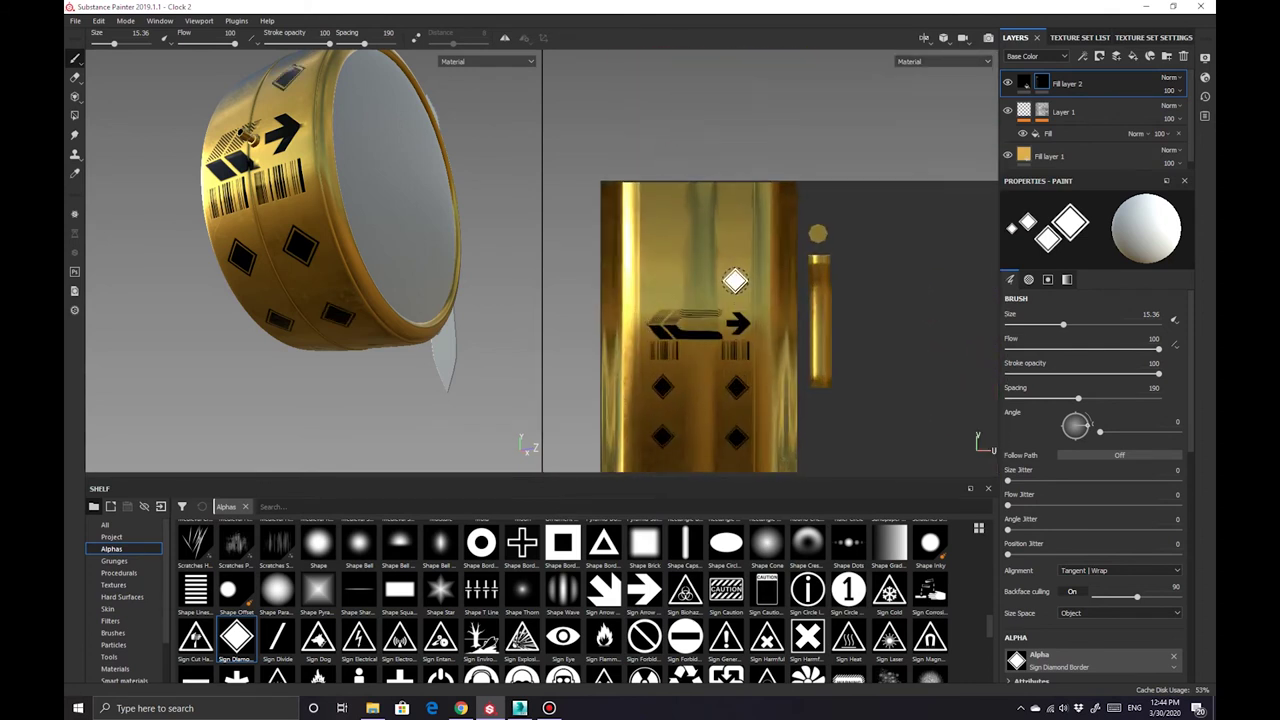
pyautogui.click(735, 283)
pyautogui.keyDown('shift'); pyautogui.click(735, 207); pyautogui.keyUp('shift')
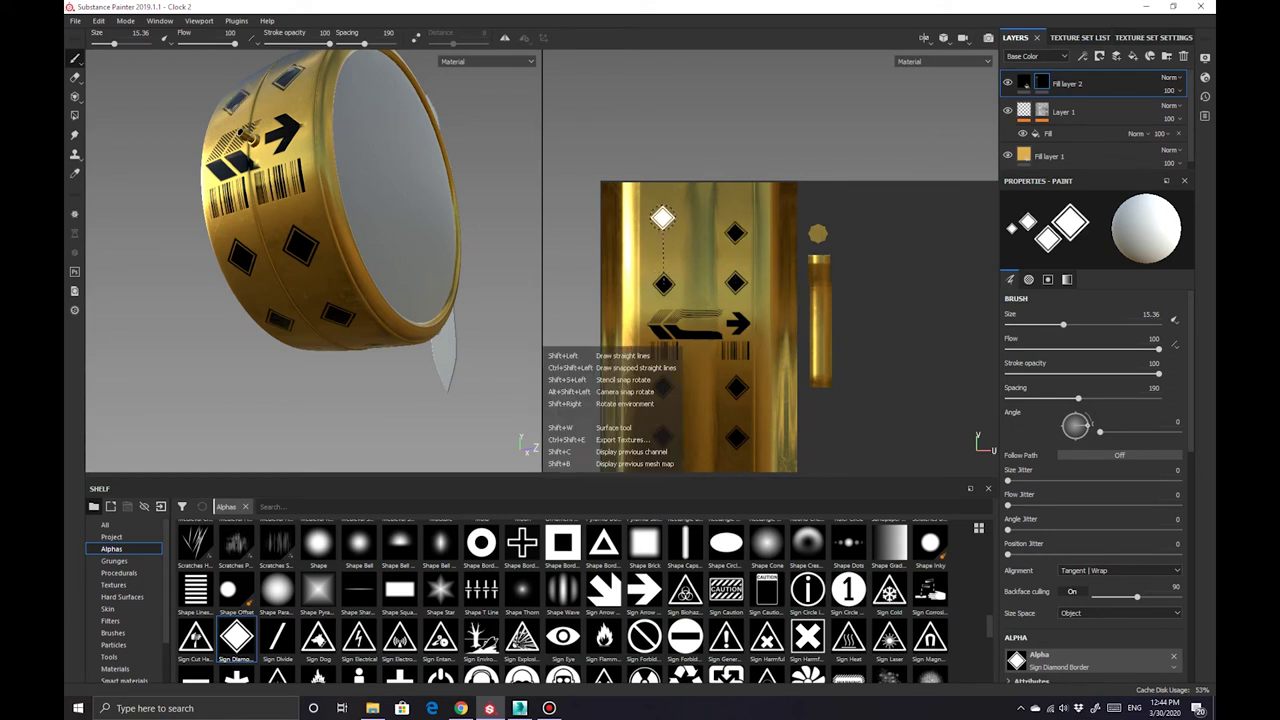
pyautogui.keyDown('shift'); pyautogui.click(663, 200); pyautogui.keyUp('shift')
# Review the decals around the clock and set Fill layer 2's base colour to red
pyautogui.scroll(-2, 795, 275)
pyautogui.moveTo(390, 253)
pyautogui.keyDown('alt'); pyautogui.mouseDown()
pyautogui.moveTo(398, 323)
pyautogui.moveTo(337, 257)
pyautogui.moveTo(388, 237)
pyautogui.moveTo(423, 329)
pyautogui.moveTo(406, 350)
pyautogui.mouseUp(); pyautogui.keyUp('alt')
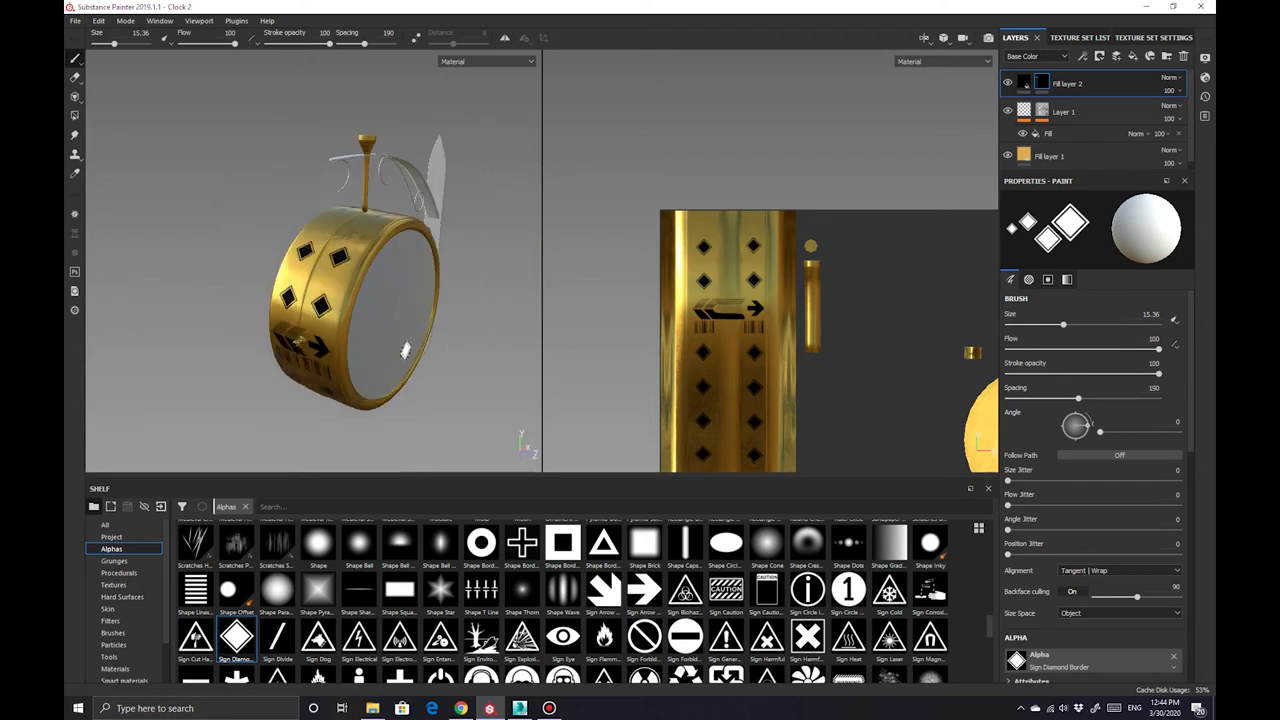
pyautogui.scroll(-3, 840, 380)
pyautogui.moveTo(829, 380); pyautogui.dragTo(797, 350, button='middle')
pyautogui.scroll(-1, 797, 350)
pyautogui.moveTo(450, 292)
pyautogui.keyDown('alt'); pyautogui.mouseDown()
pyautogui.moveTo(430, 275)
pyautogui.moveTo(531, 208)
pyautogui.moveTo(374, 340)
pyautogui.moveTo(185, 356)
pyautogui.moveTo(380, 330)
pyautogui.mouseUp(); pyautogui.keyUp('alt')
pyautogui.scroll(3, 380, 300)
pyautogui.scroll(2, 380, 300)
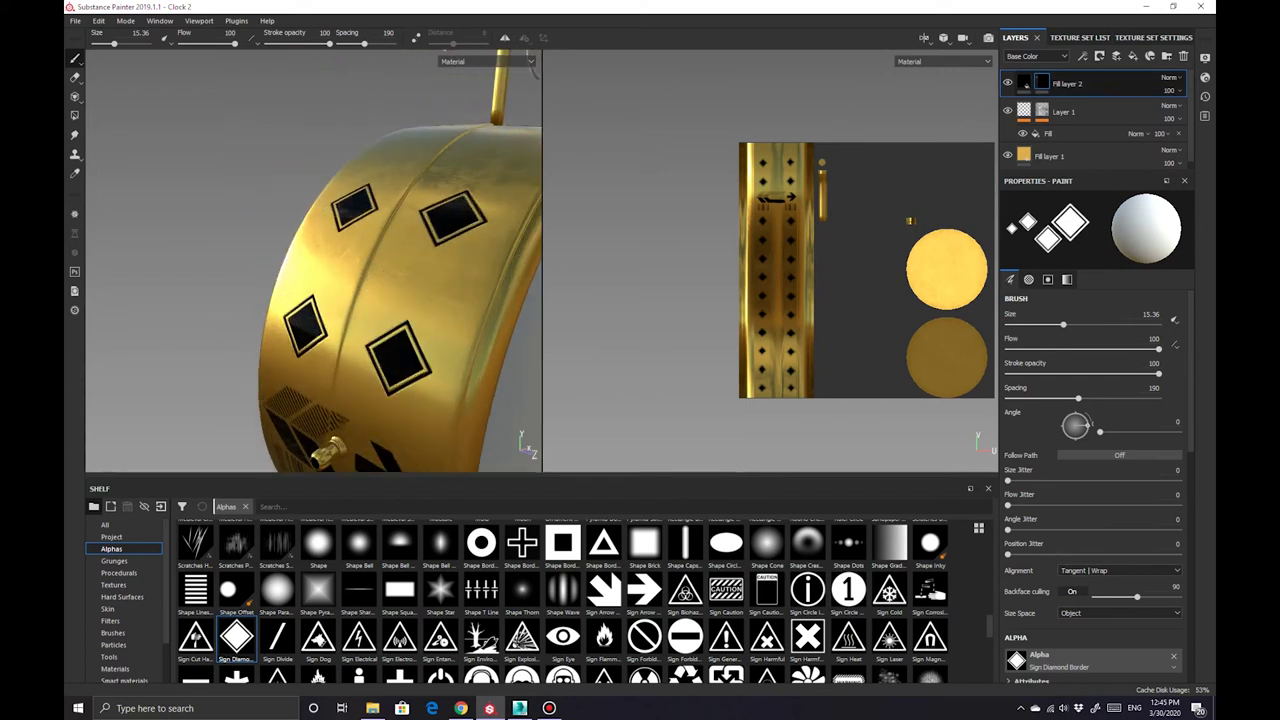
pyautogui.click(1024, 83)
pyautogui.click(1093, 472)
pyautogui.click(1129, 543)
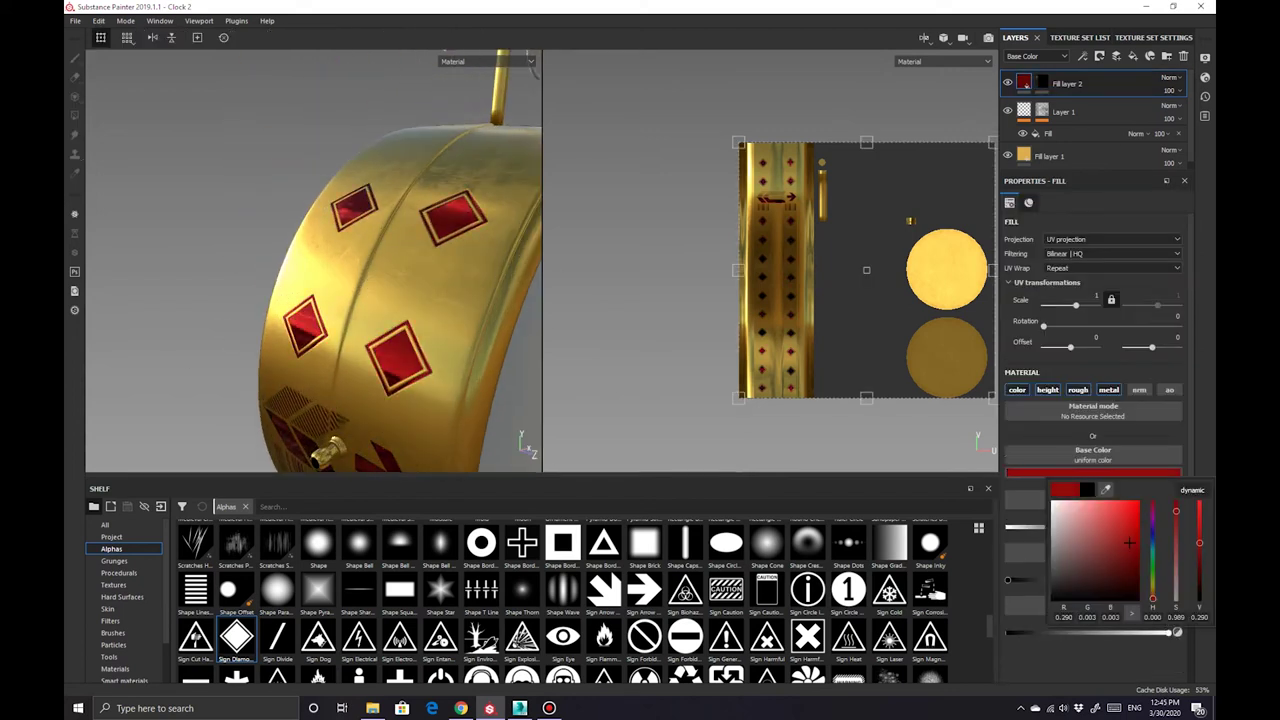
# Change the decal base colour to yellow-gold and raise roughness to 0.1127
pyautogui.moveTo(1153, 512); pyautogui.dragTo(1153, 578)
pyautogui.moveTo(380, 330)
pyautogui.keyDown('alt'); pyautogui.mouseDown()
pyautogui.moveTo(354, 372)
pyautogui.moveTo(408, 52)
pyautogui.moveTo(360, 60)
pyautogui.mouseUp(); pyautogui.keyUp('alt')
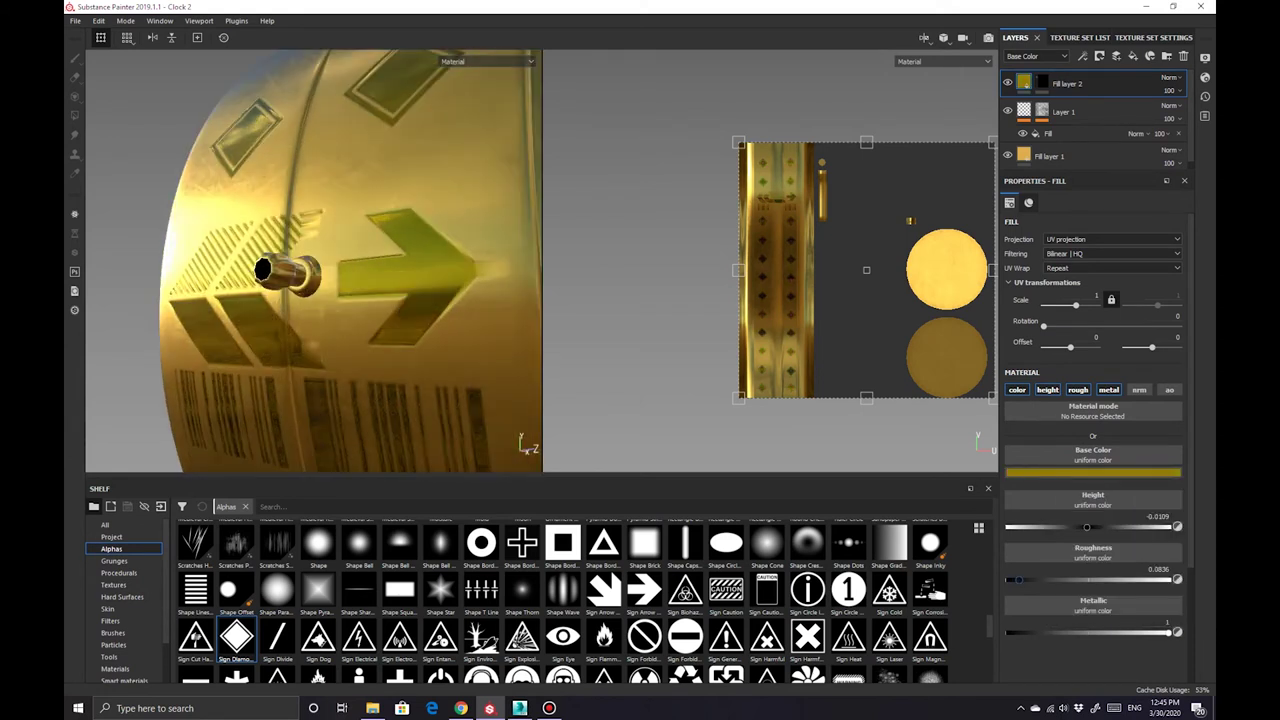
pyautogui.moveTo(1007, 579); pyautogui.dragTo(1023, 579)
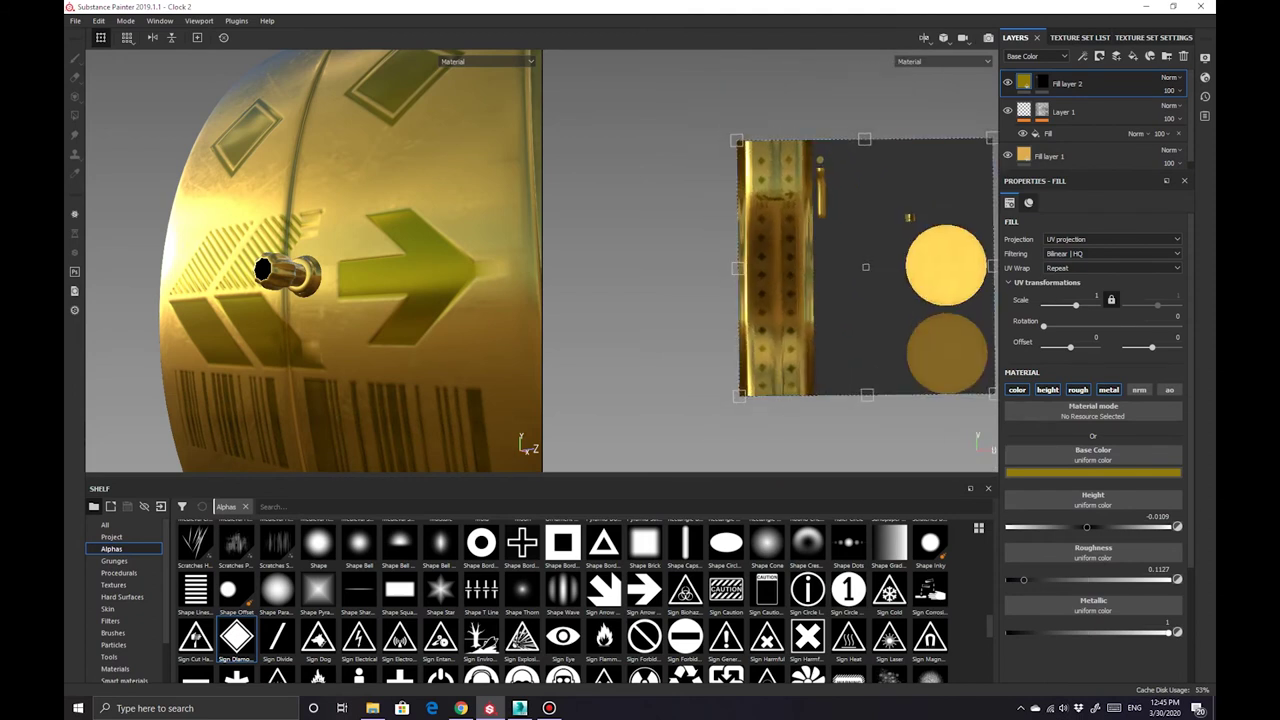
# Return to the 3D-only view in painting mode and reselect Fill layer 2
pyautogui.press('F3')
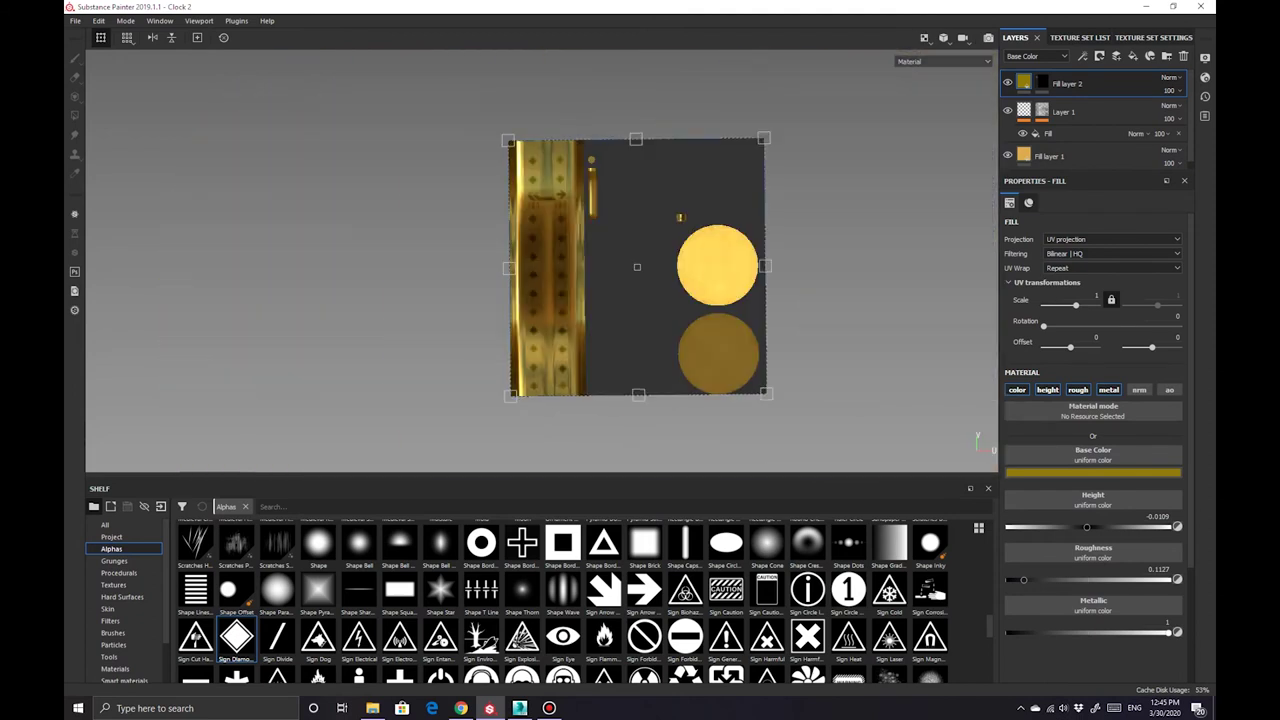
pyautogui.press('F2')
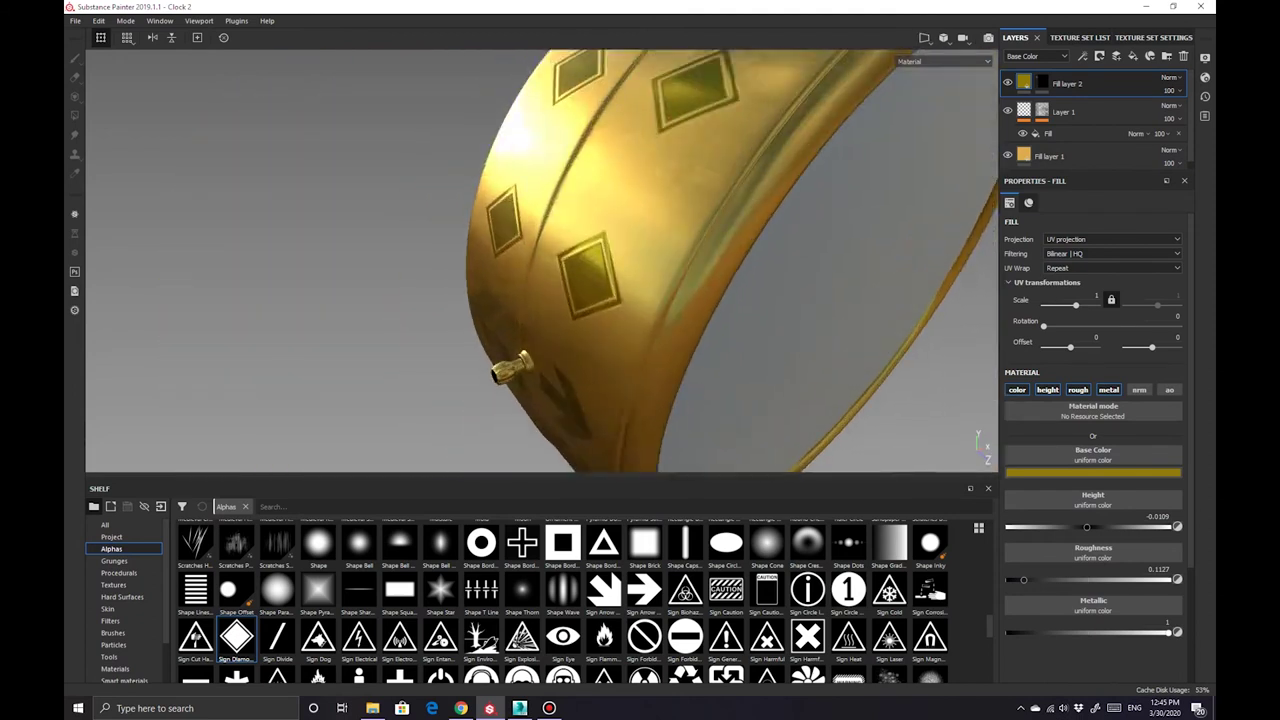
pyautogui.press('1')
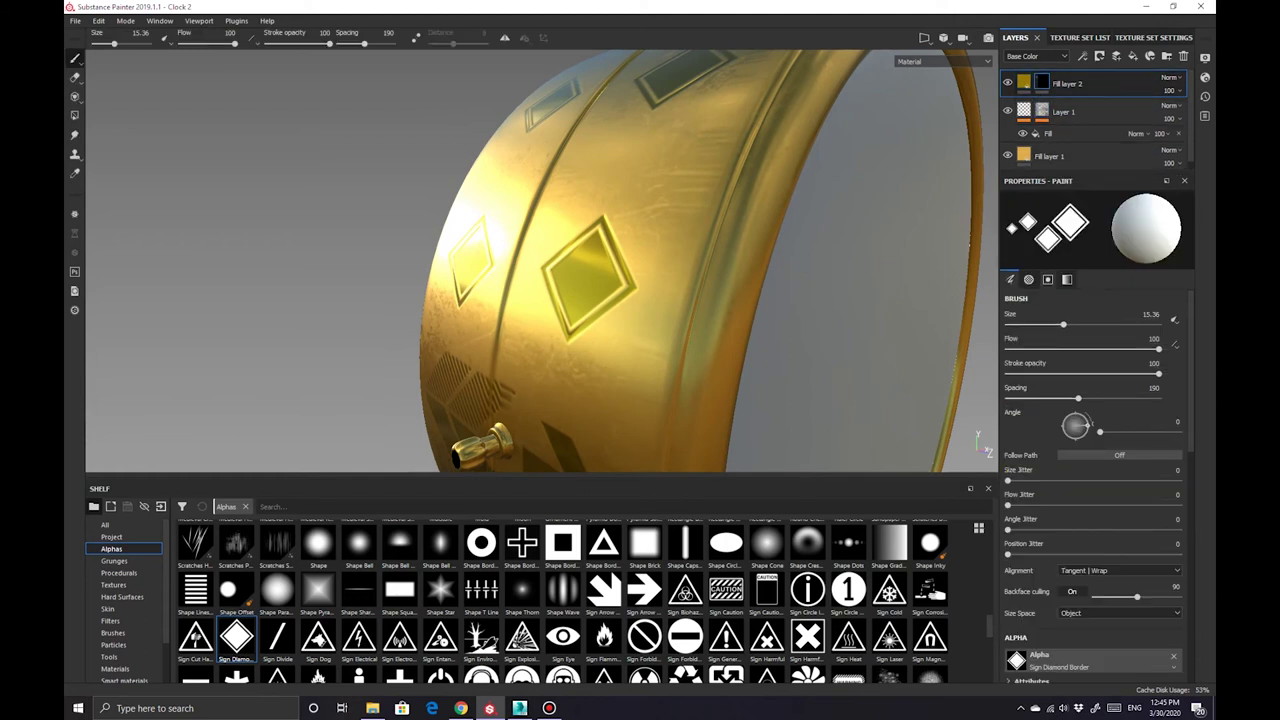
pyautogui.click(1067, 83)
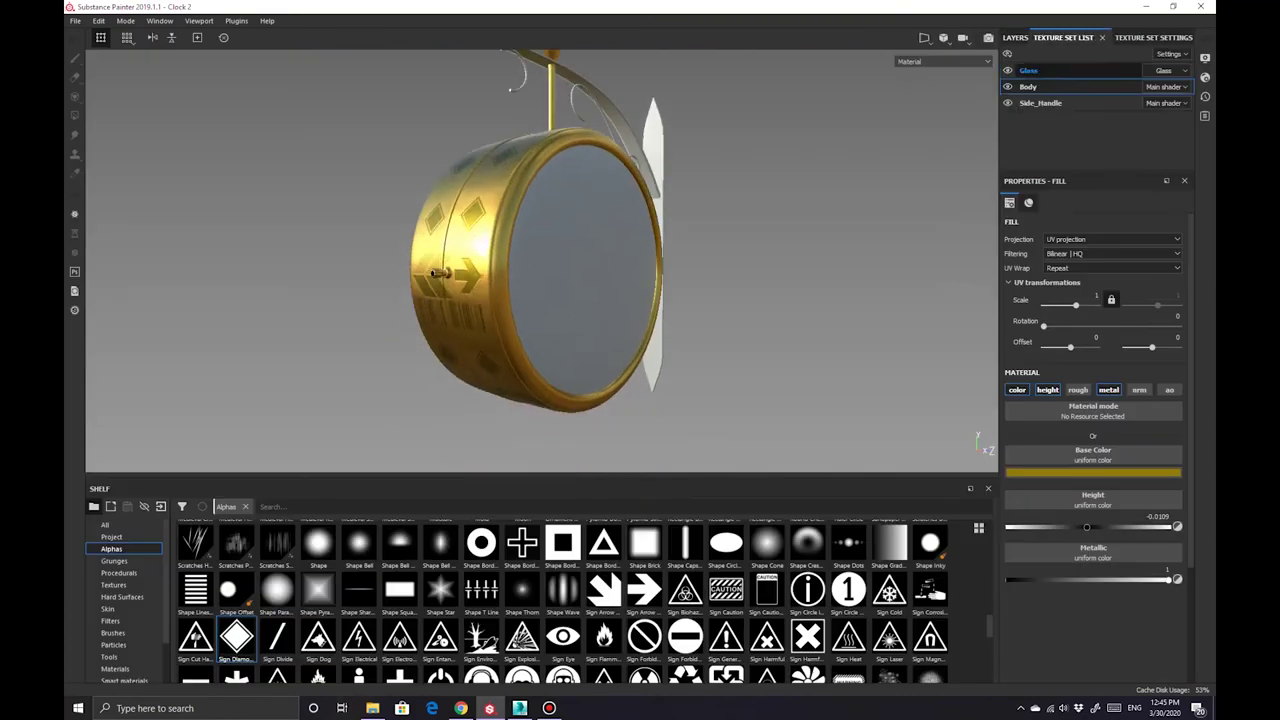
# Replace the Glass texture set's paint layer with a fill layer and give it a red base colour
pyautogui.keyDown('alt'); pyautogui.moveTo(688, 368); pyautogui.dragTo(808, 134); pyautogui.keyUp('alt')
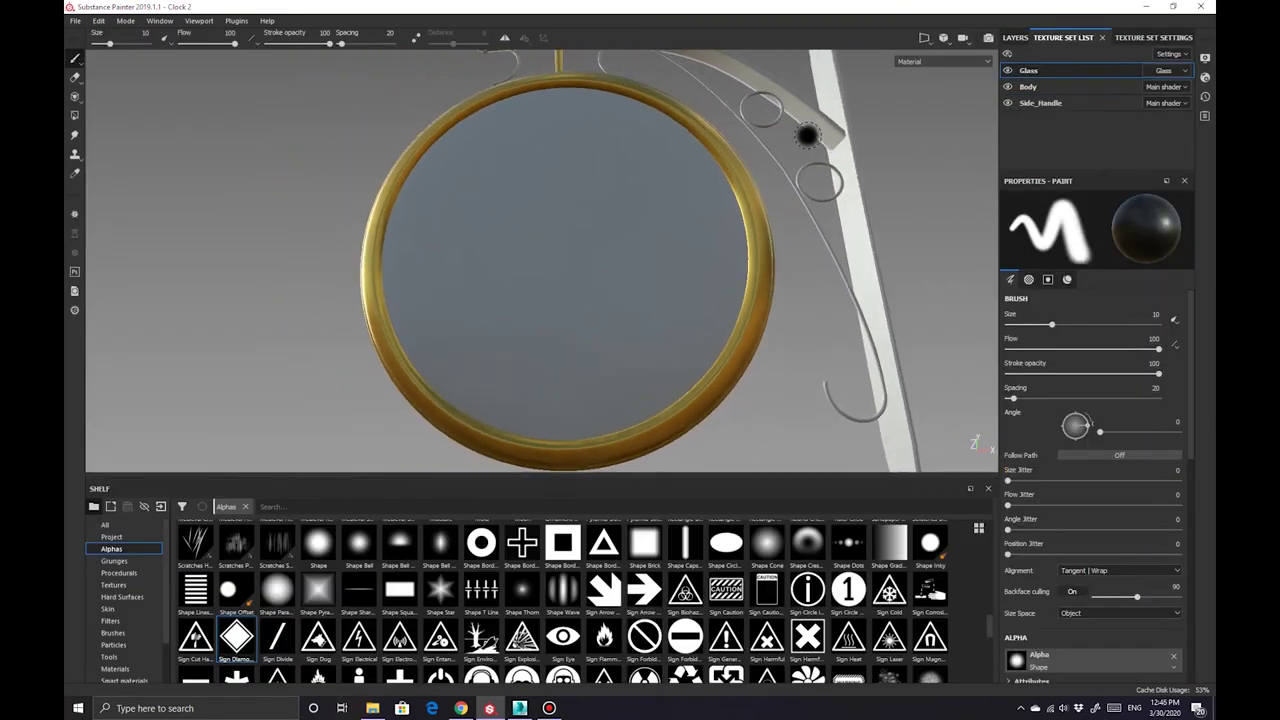
pyautogui.click(1015, 37)
pyautogui.click(1048, 279)
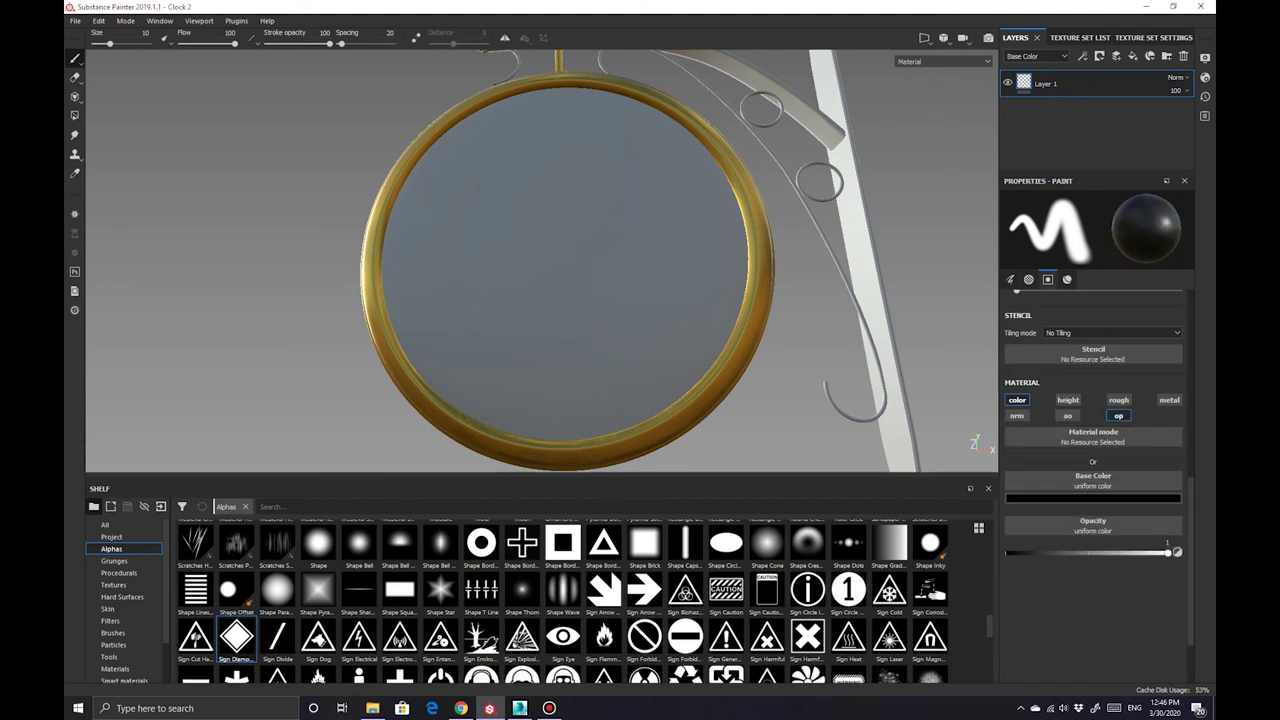
pyautogui.click(1167, 56)
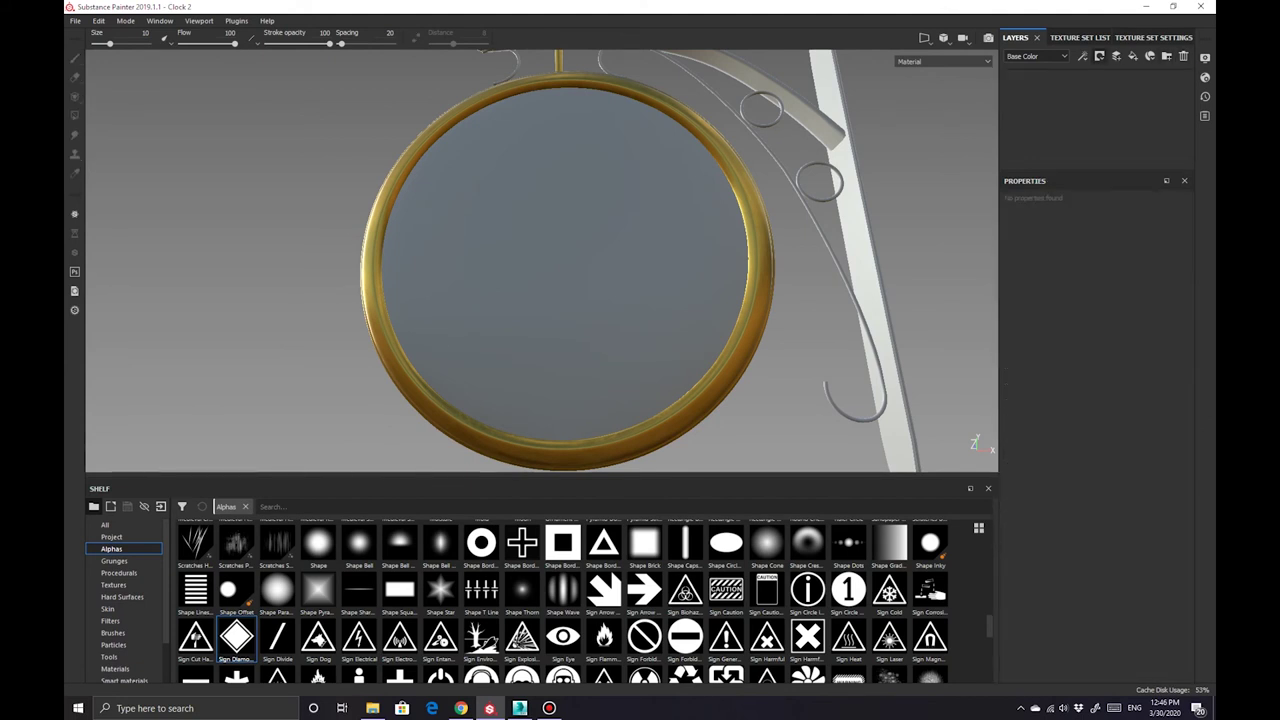
pyautogui.click(1133, 56)
pyautogui.click(1093, 488)
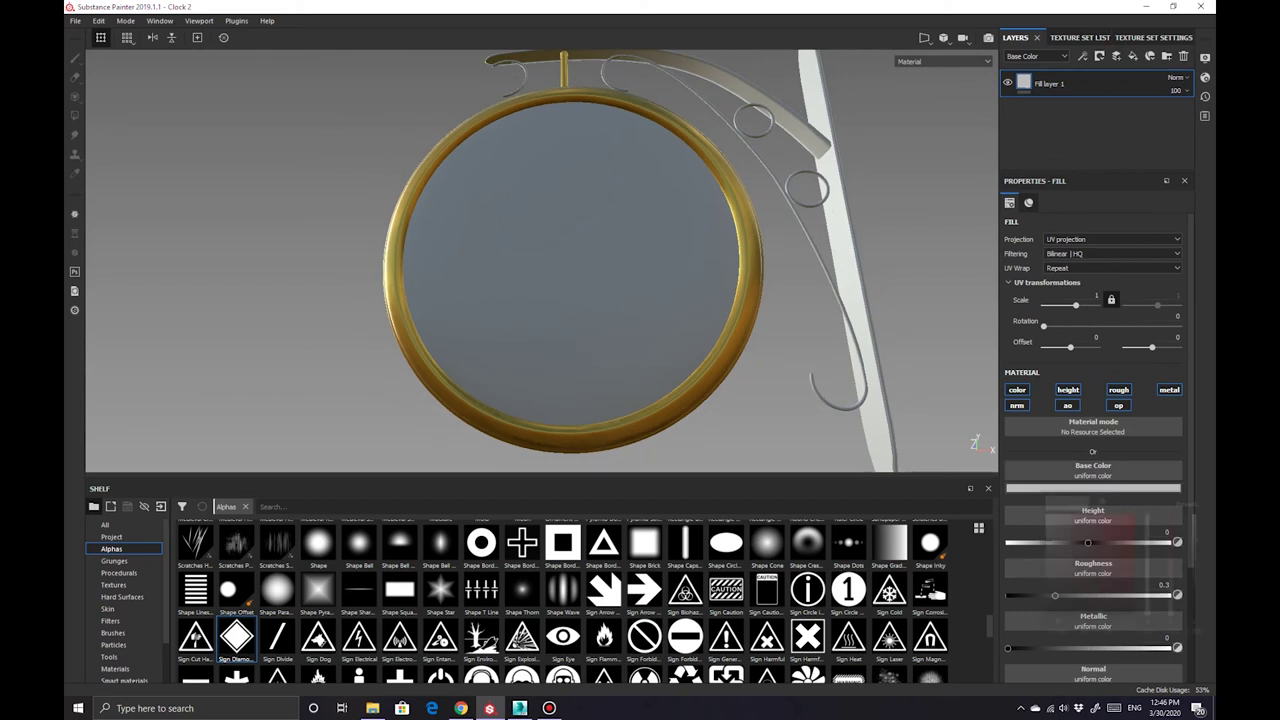
pyautogui.click(1100, 560)
pyautogui.click(1093, 488)
# Tune the glass opacity toward 0.94, recolour it olive green, and set roughness near zero
pyautogui.scroll(-3, 1093, 450)
pyautogui.moveTo(1167, 648); pyautogui.dragTo(1068, 648)
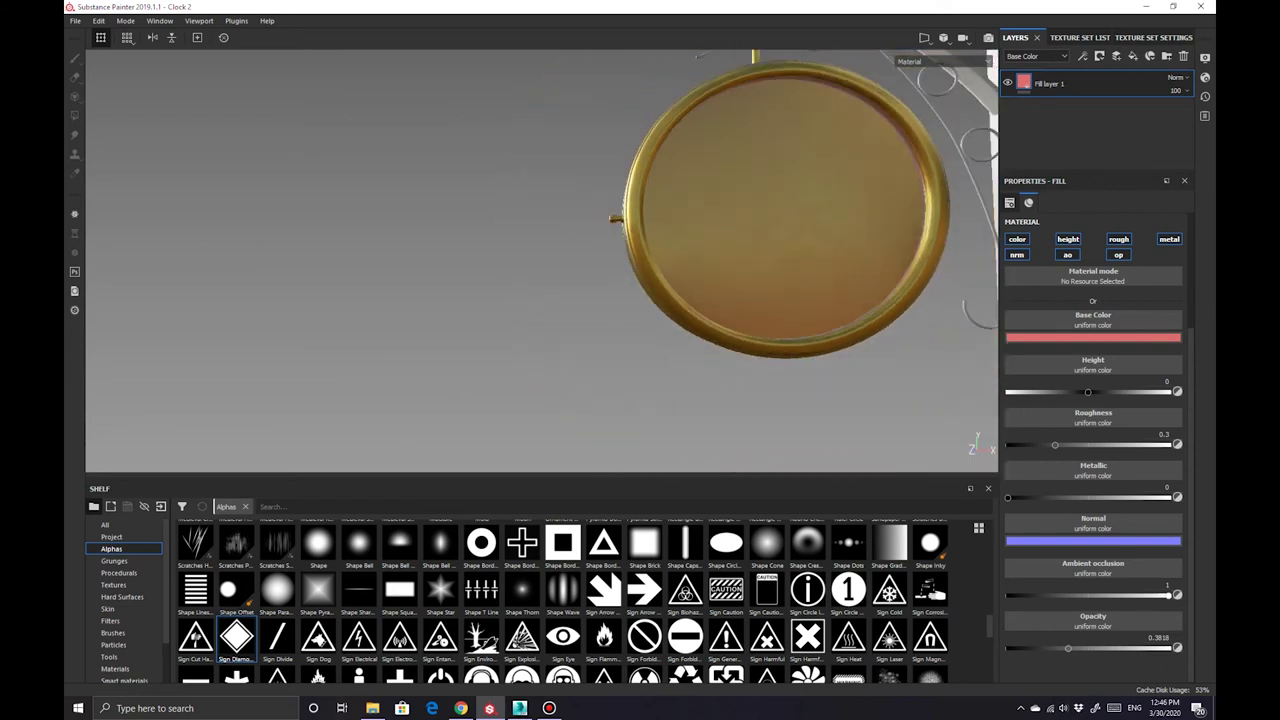
pyautogui.moveTo(1068, 648); pyautogui.dragTo(1135, 648)
pyautogui.click(1093, 337)
pyautogui.moveTo(1153, 440)
pyautogui.mouseDown()
pyautogui.moveTo(1153, 400)
pyautogui.moveTo(1100, 420)
pyautogui.mouseUp()
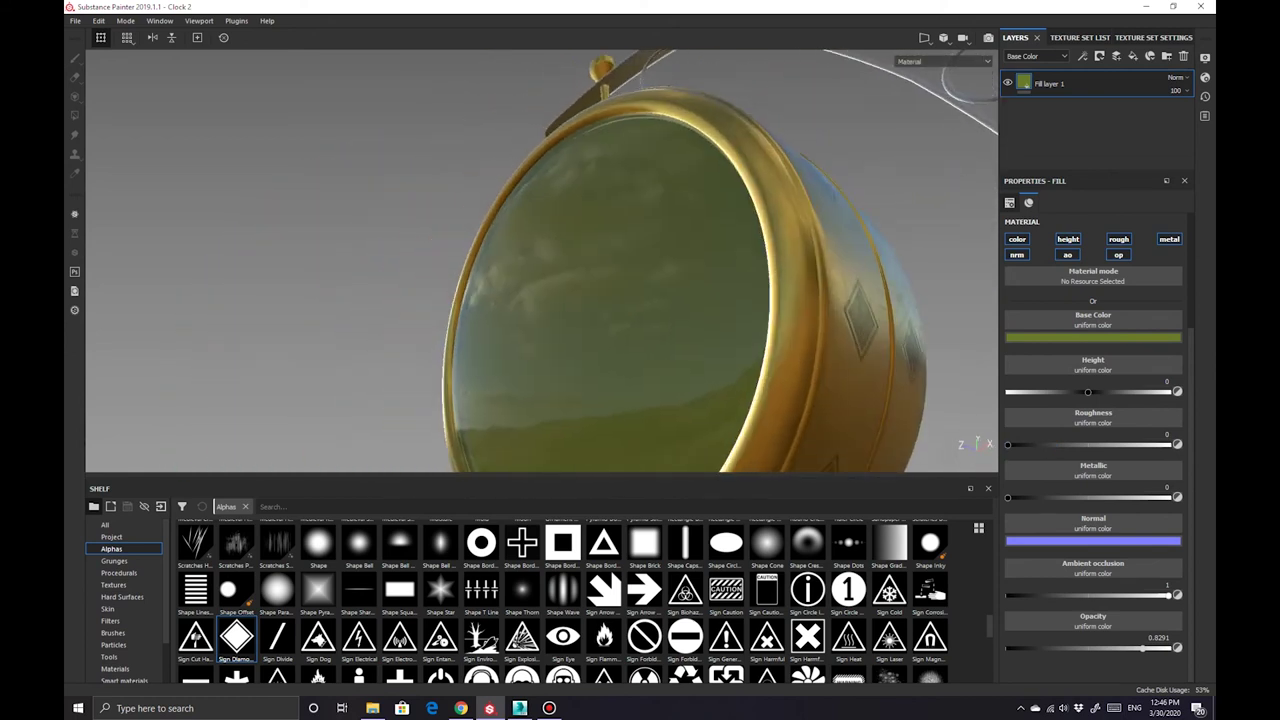
pyautogui.keyDown('shift'); pyautogui.moveTo(640, 326); pyautogui.dragTo(611, 326, button='right'); pyautogui.keyUp('shift')
pyautogui.moveTo(1007, 444); pyautogui.dragTo(1011, 444)
pyautogui.moveTo(583, 329)
pyautogui.keyDown('alt'); pyautogui.mouseDown()
pyautogui.moveTo(606, 291)
pyautogui.moveTo(591, 294)
pyautogui.moveTo(632, 264)
pyautogui.mouseUp(); pyautogui.keyUp('alt')
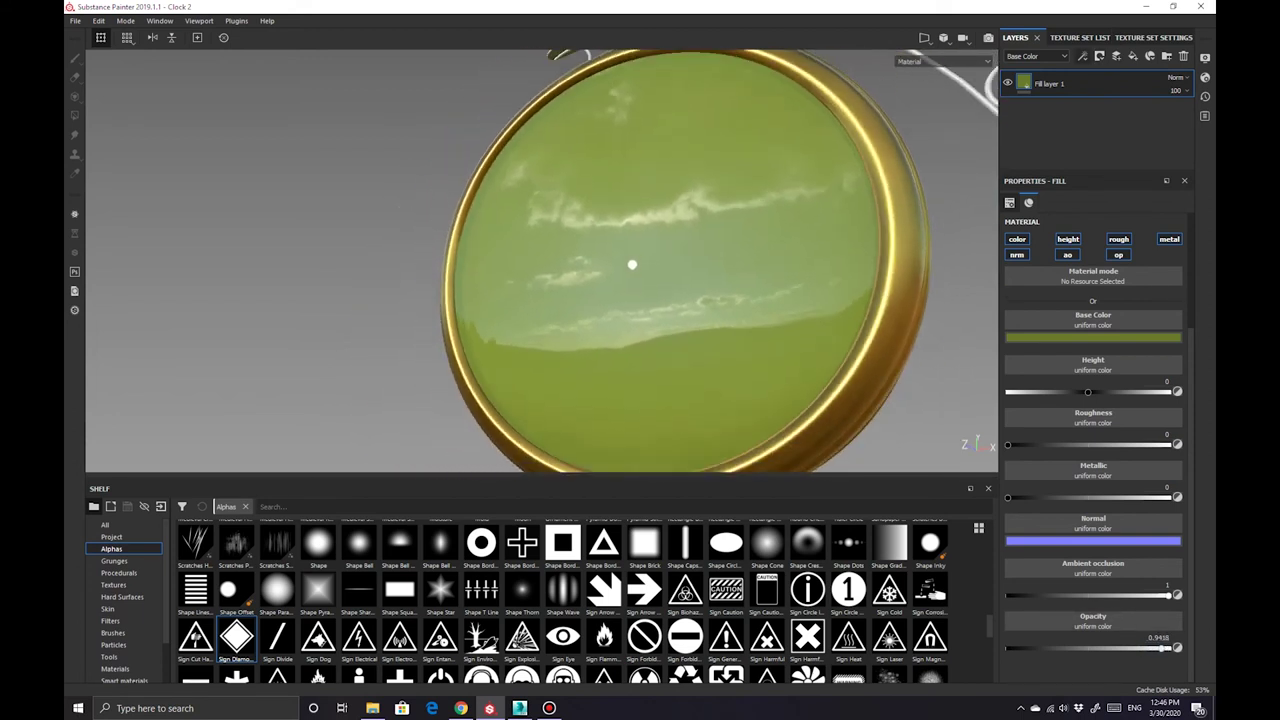
pyautogui.click(1133, 56)
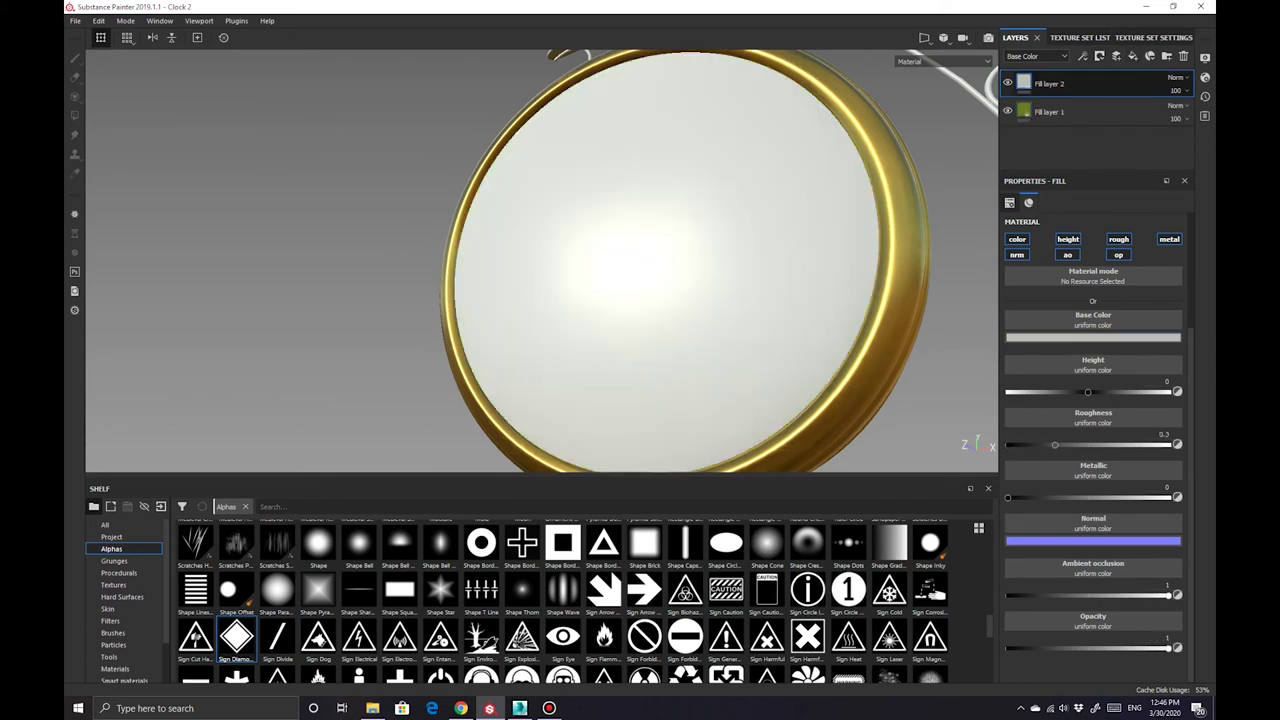
# Replace the extra fill layer with a paint layer and delete its trial fill effect
pyautogui.hotkey('ctrl', 'z')
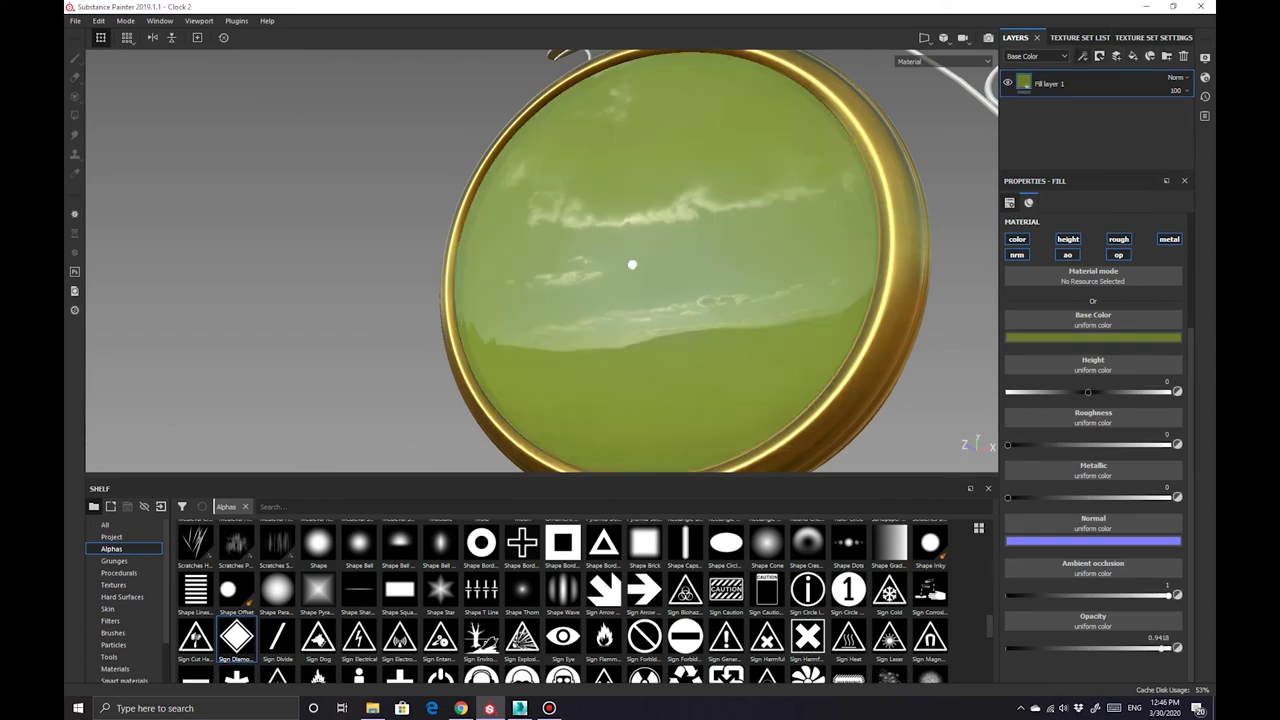
pyautogui.click(1149, 56)
pyautogui.click(1083, 56)
pyautogui.click(1110, 100)
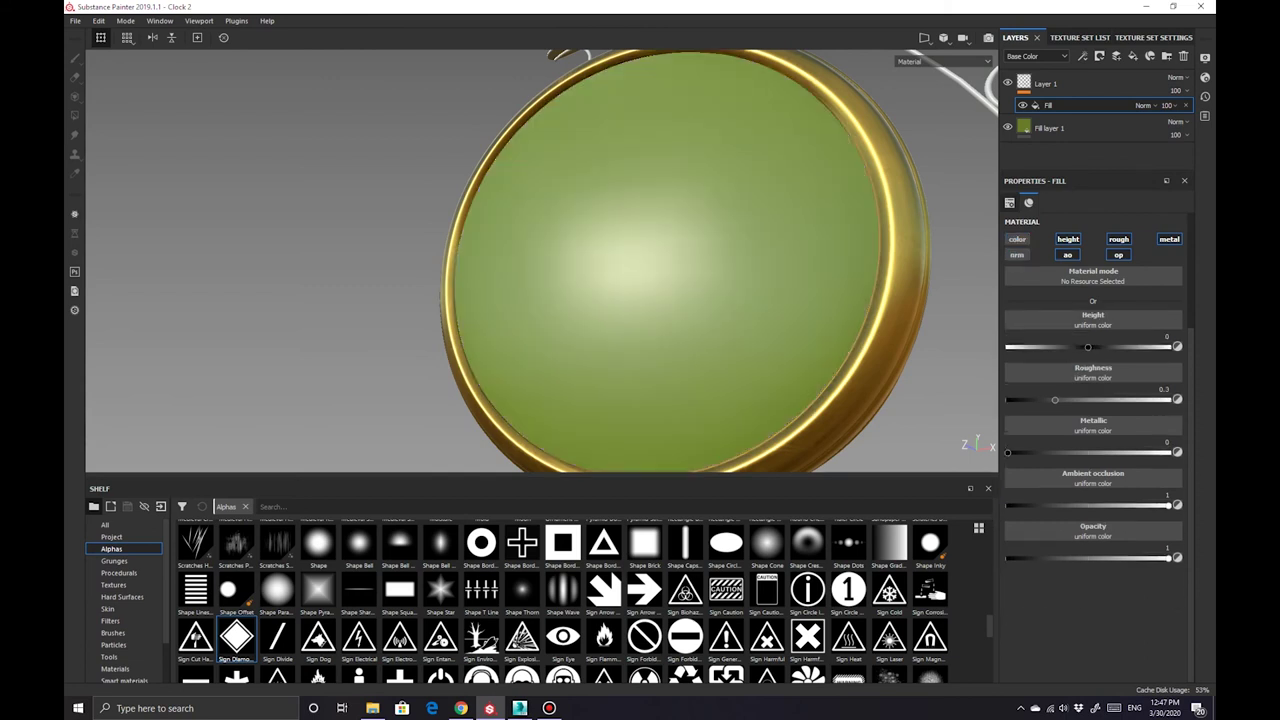
pyautogui.click(1068, 239)
pyautogui.click(1169, 239)
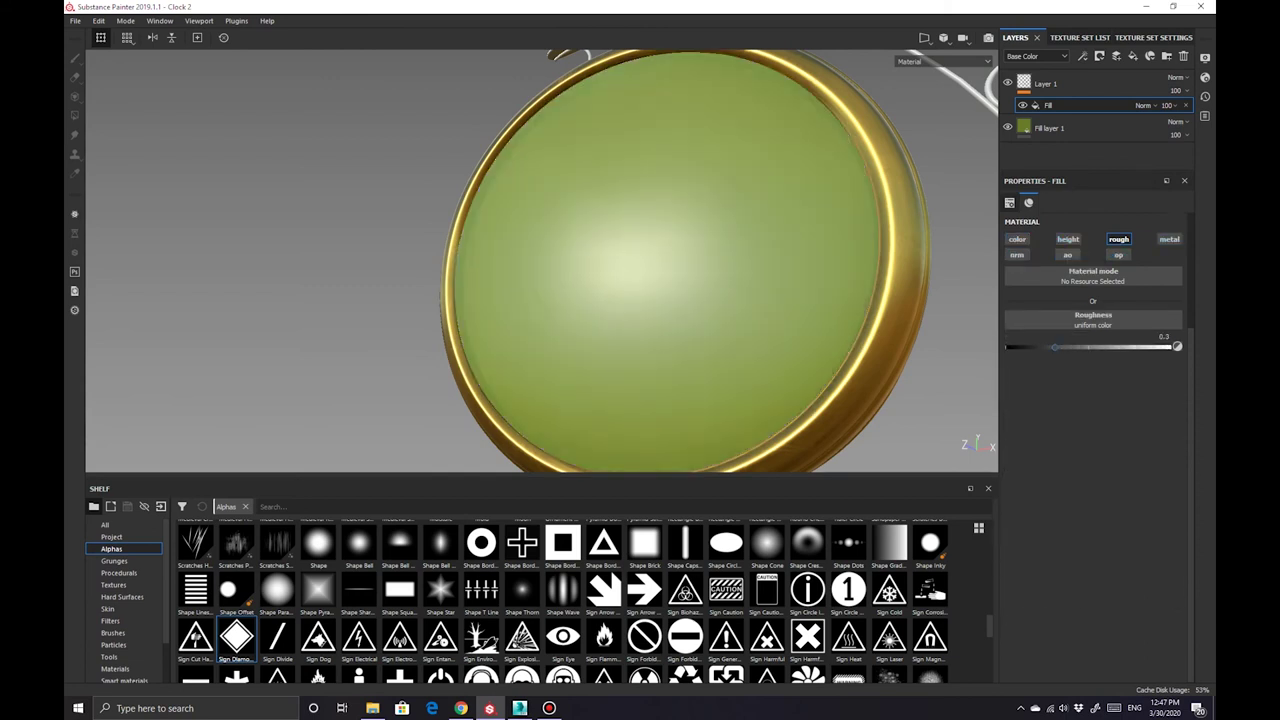
pyautogui.press('Delete')
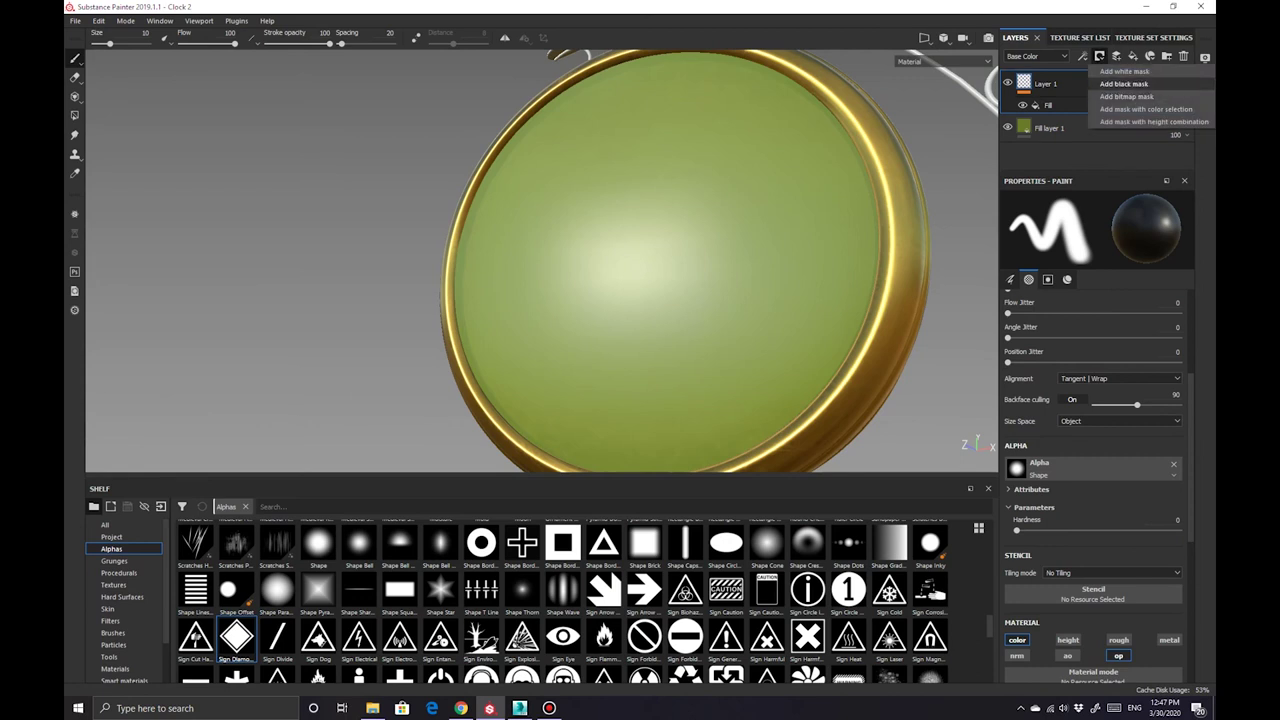
# Add a Dirt generator mask to the glass layer with dirt level 0.66
pyautogui.click(1082, 56)
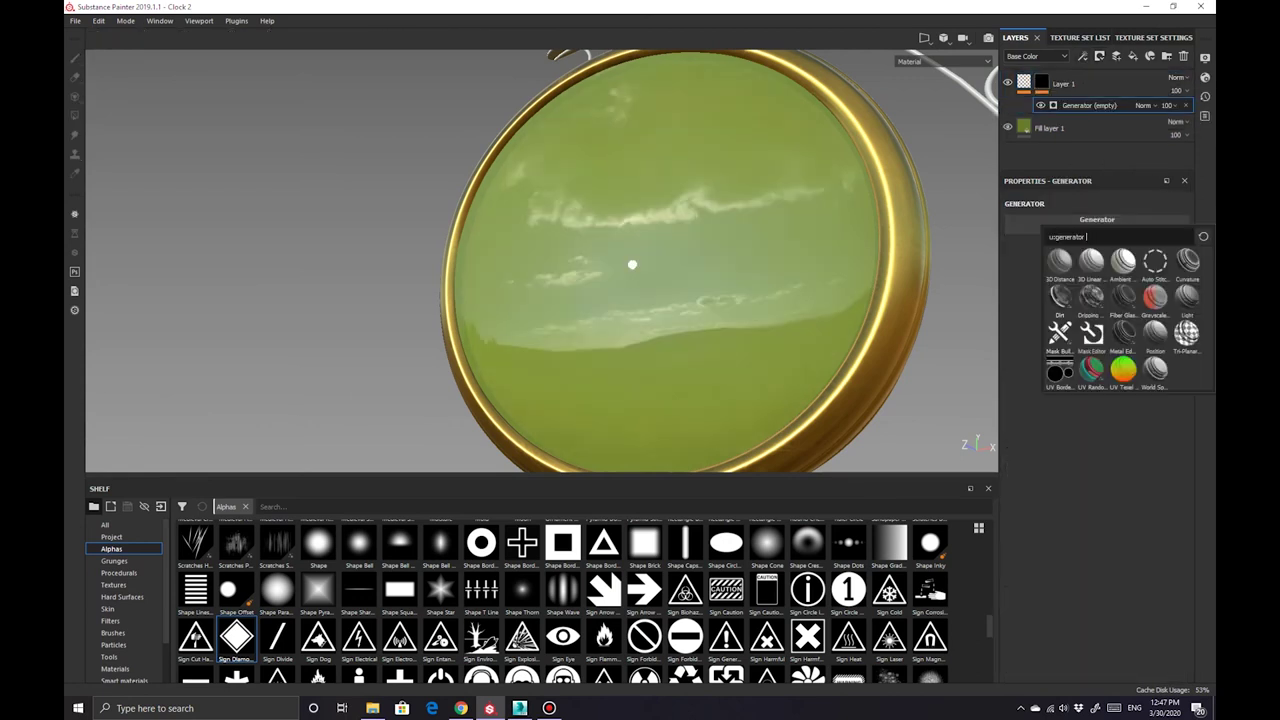
pyautogui.click(1059, 297)
pyautogui.moveTo(1120, 314)
pyautogui.mouseDown()
pyautogui.moveTo(1149, 314)
pyautogui.moveTo(1017, 338)
pyautogui.mouseUp()
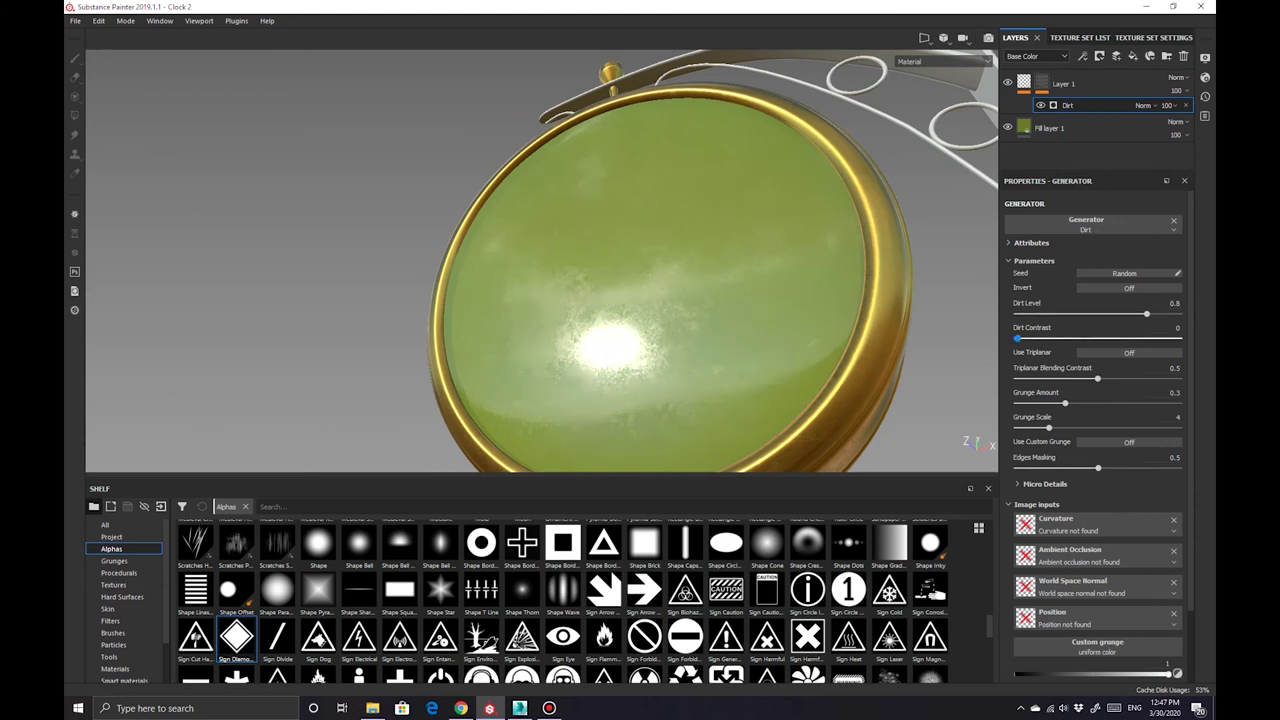
pyautogui.moveTo(1146, 314); pyautogui.dragTo(1124, 314)
pyautogui.keyDown('alt'); pyautogui.moveTo(600, 260); pyautogui.dragTo(520, 240); pyautogui.keyUp('alt')
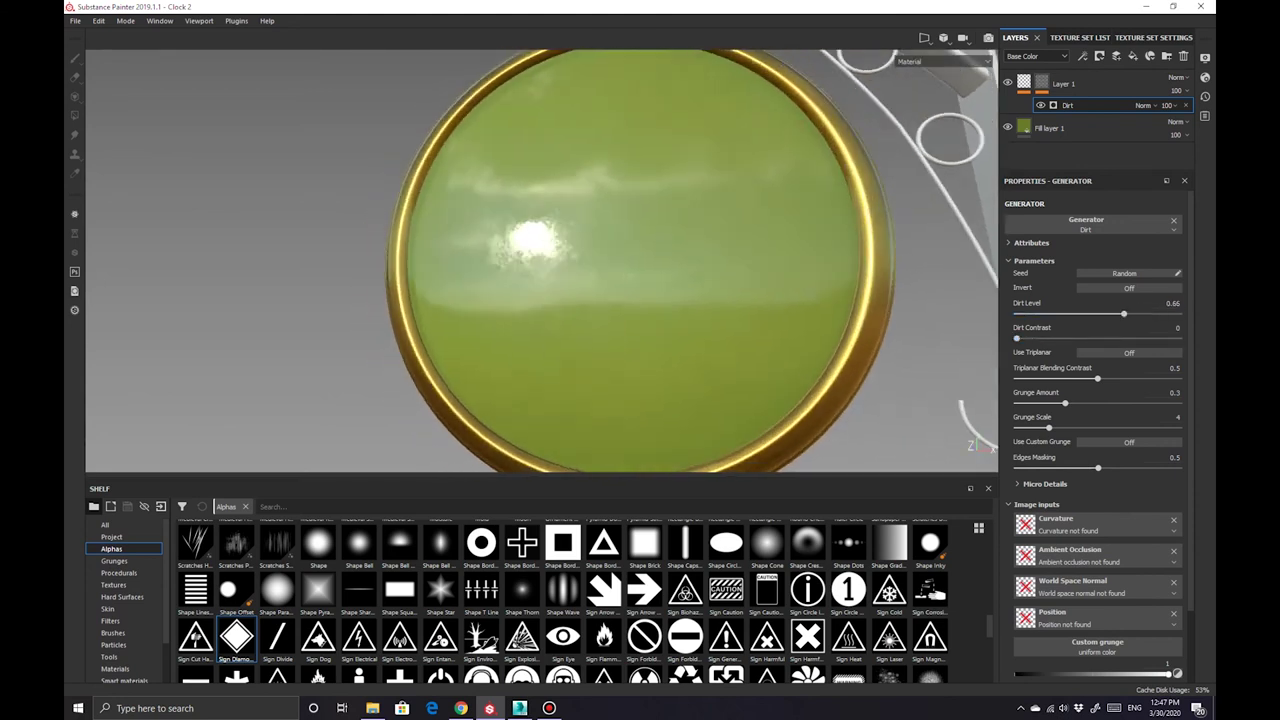
# Add a Grunge Scratches fill effect to the glass mask with Multiply blending
pyautogui.click(1064, 84)
pyautogui.click(1082, 56)
pyautogui.click(1110, 104)
pyautogui.click(1093, 240)
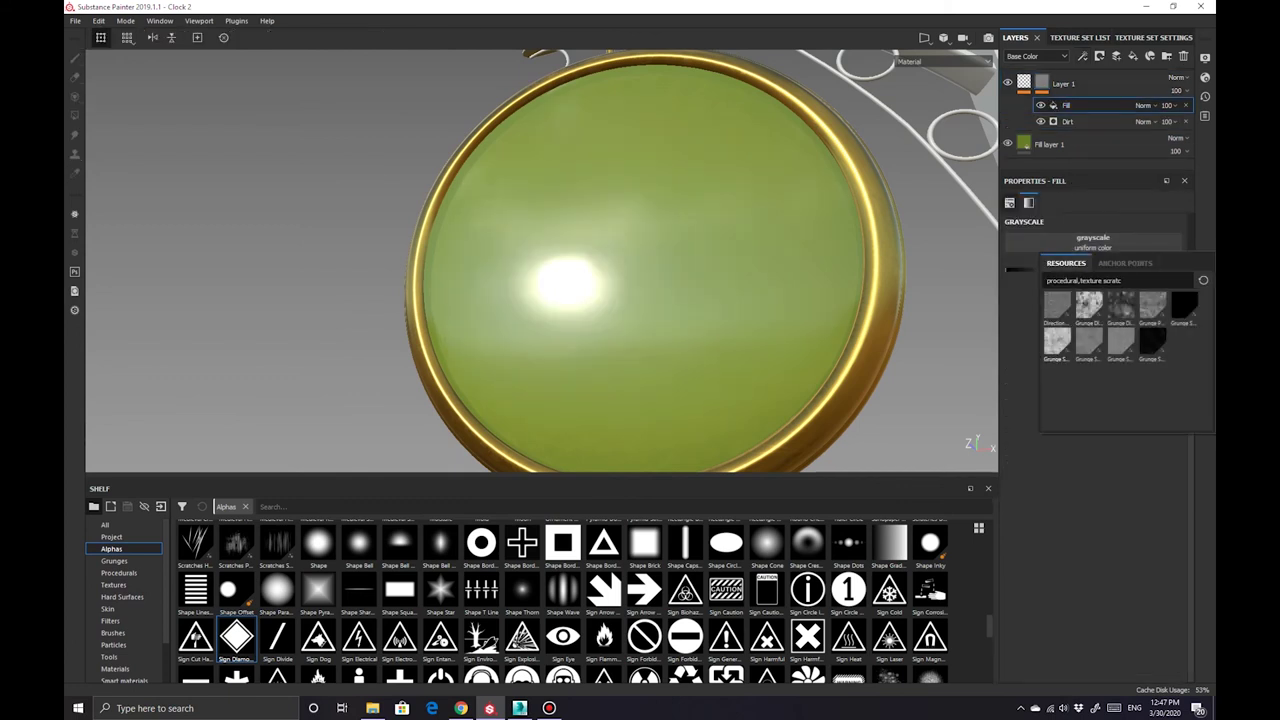
pyautogui.click(1057, 341)
pyautogui.click(1143, 105)
pyautogui.click(1160, 138)
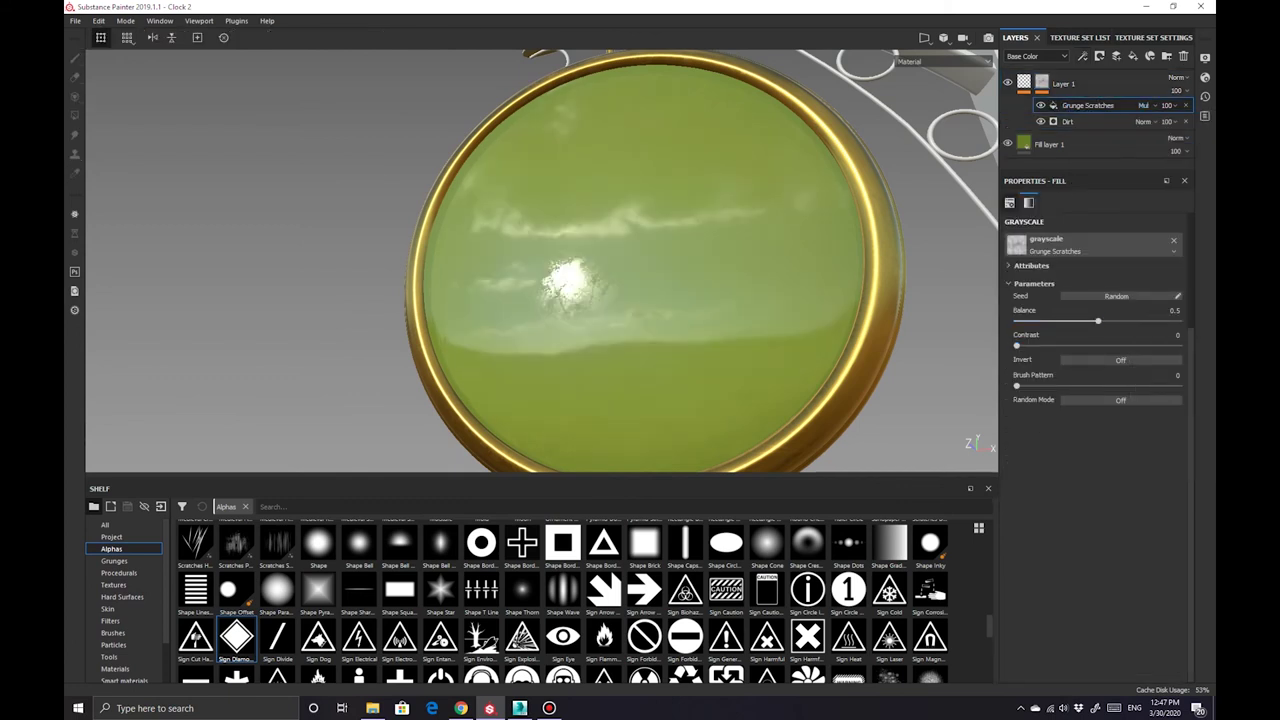
# Switch the scratches fill to Overlay at balance 0.61 and lower the Dirt level
pyautogui.moveTo(1098, 321); pyautogui.dragTo(1127, 321)
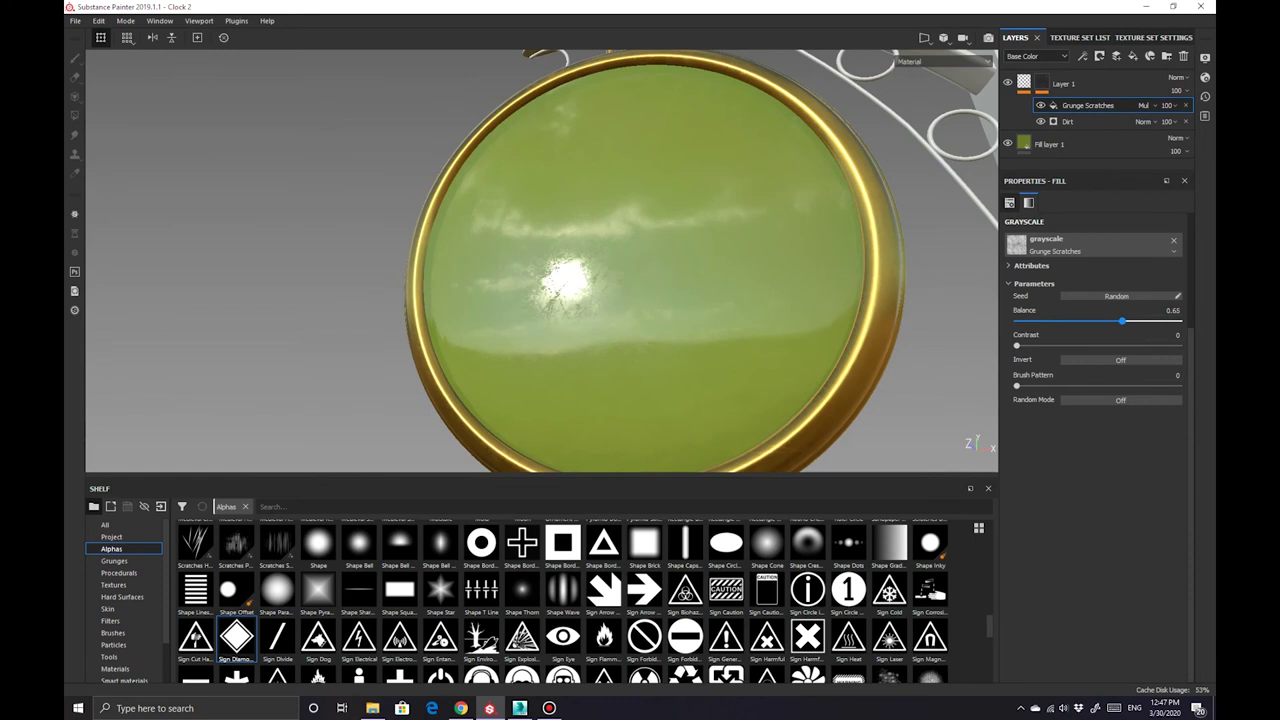
pyautogui.click(1143, 105)
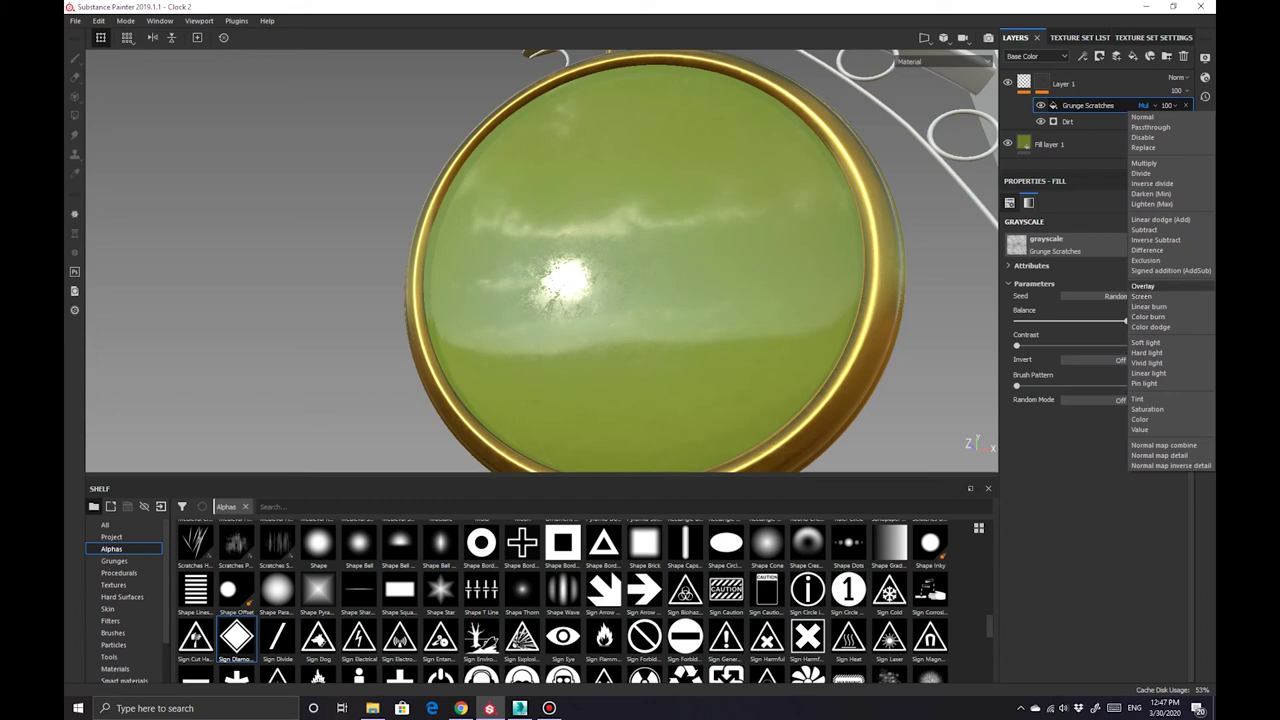
pyautogui.click(1143, 286)
pyautogui.moveTo(1127, 321); pyautogui.dragTo(1115, 321)
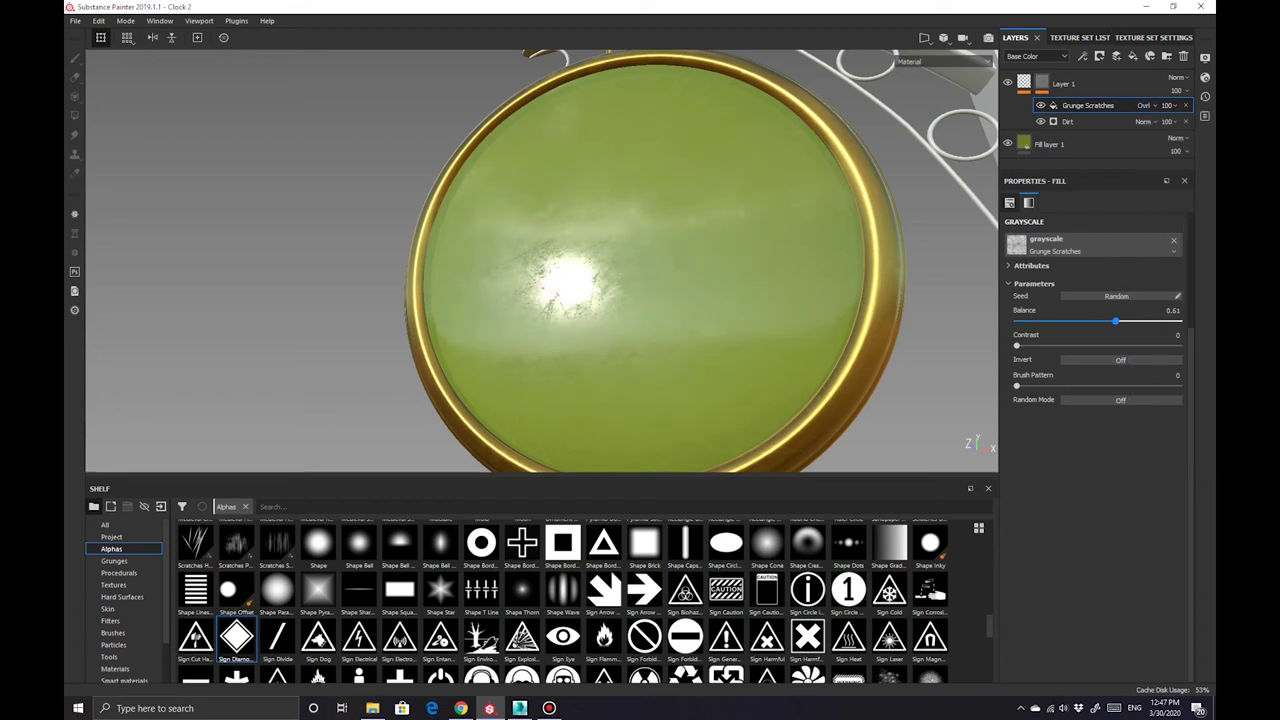
pyautogui.click(1090, 121)
pyautogui.moveTo(1124, 314); pyautogui.dragTo(1094, 314)
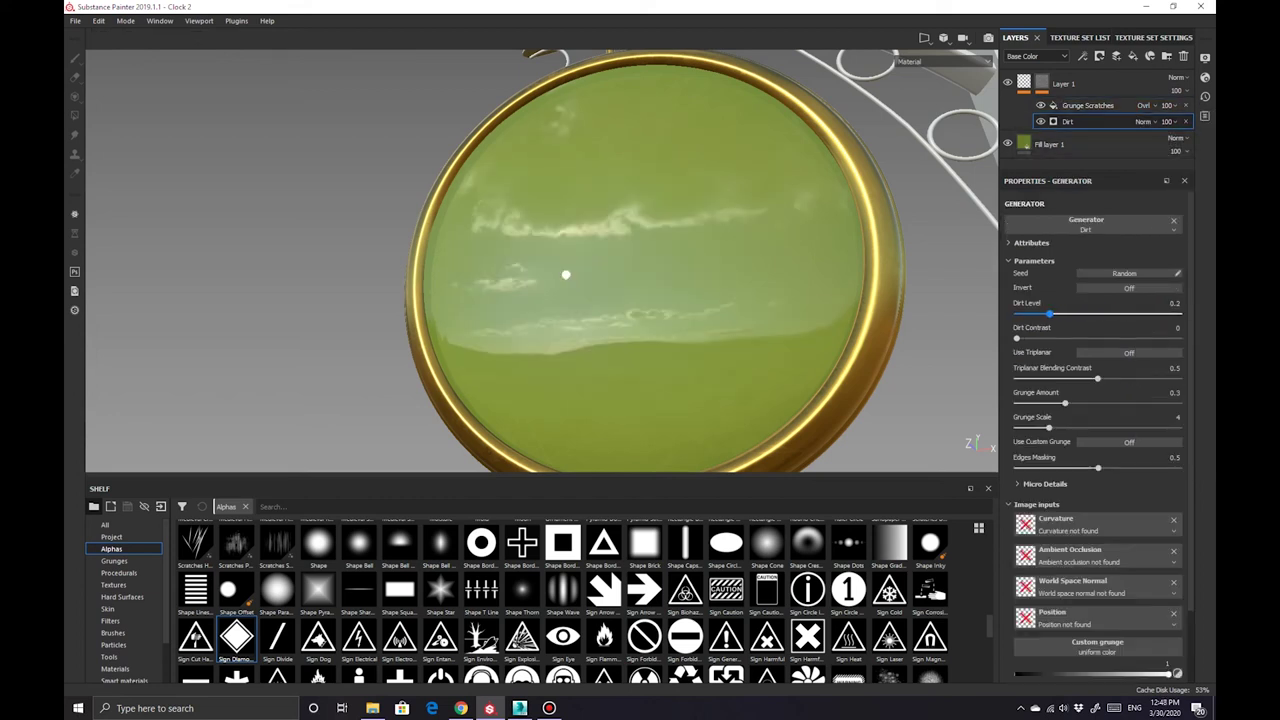
pyautogui.keyDown('alt'); pyautogui.moveTo(540, 260); pyautogui.dragTo(620, 250); pyautogui.keyUp('alt')
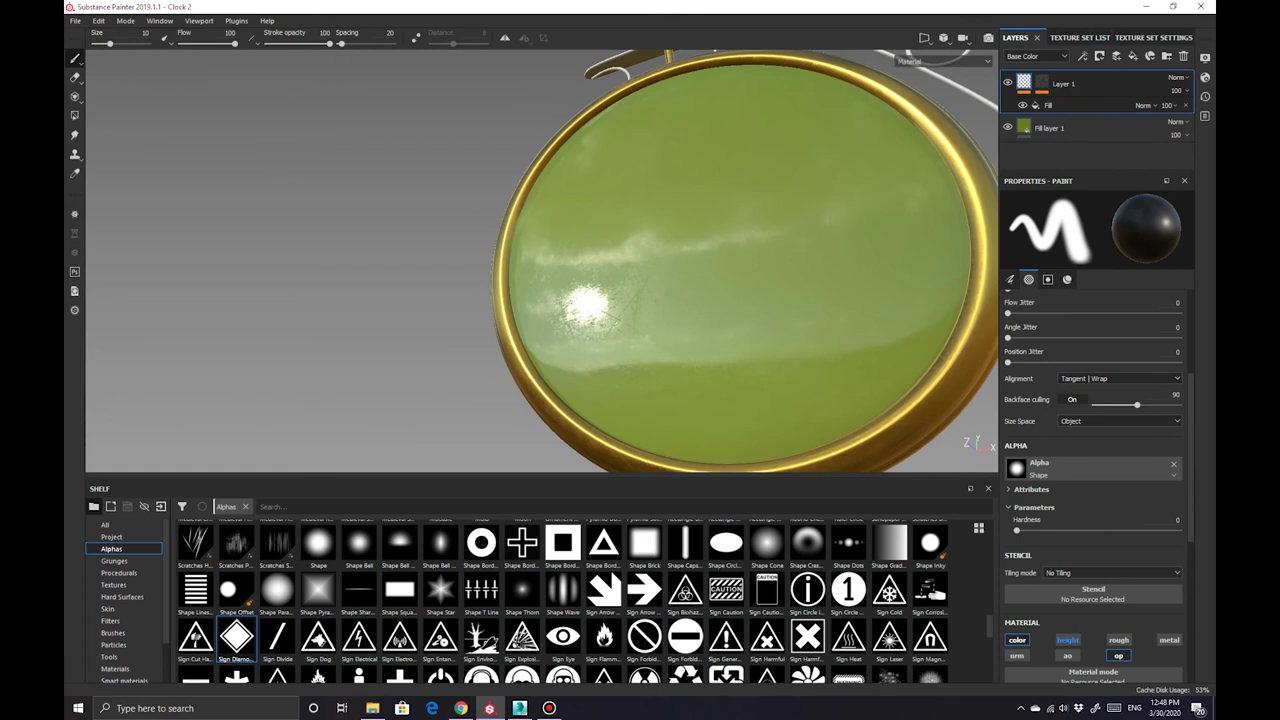
# Test a -0.0036 height on the glass fill, then leave the height channel disabled
pyautogui.click(1068, 639)
pyautogui.scroll(-2, 1068, 639)
pyautogui.scroll(-2, 1068, 500)
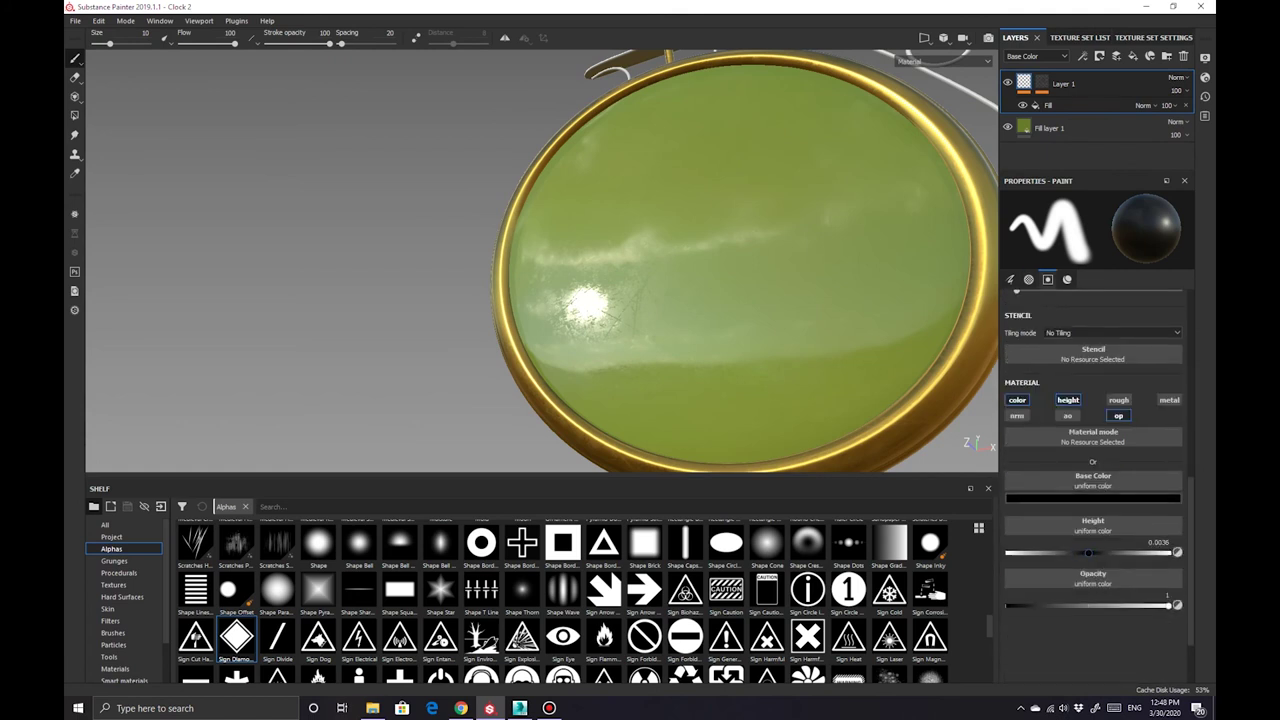
pyautogui.click(1068, 399)
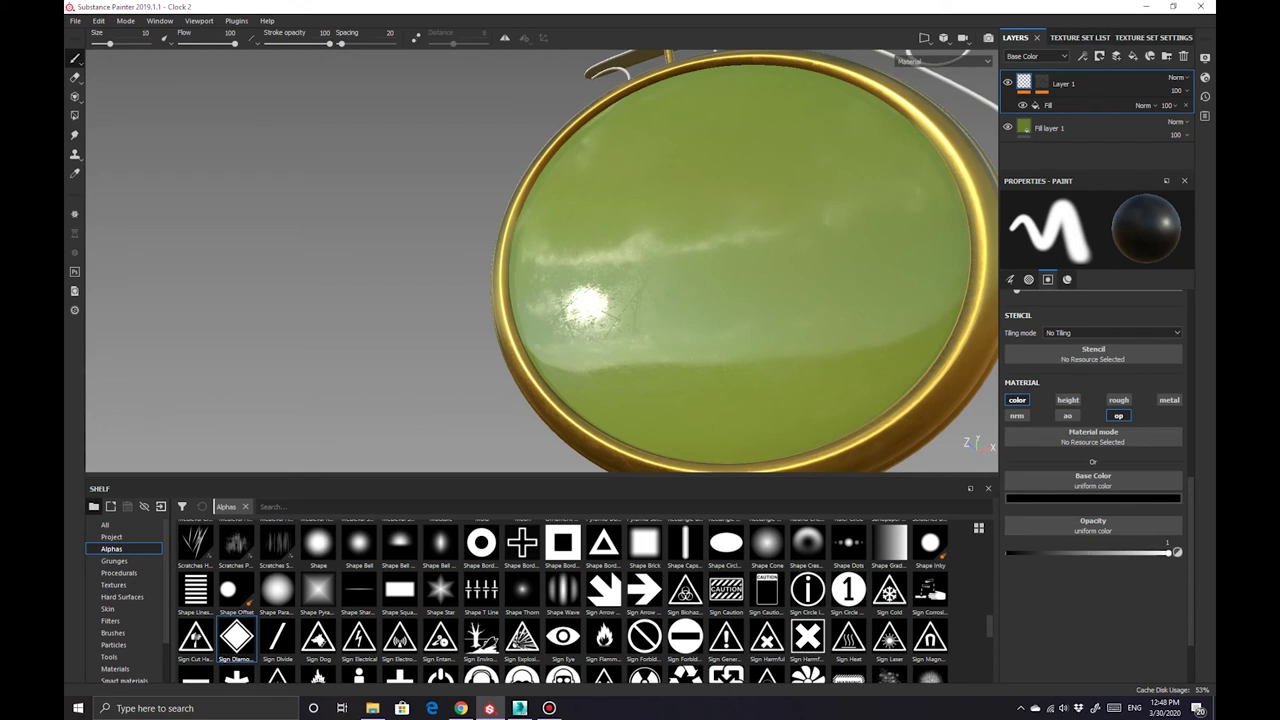
pyautogui.click(1060, 105)
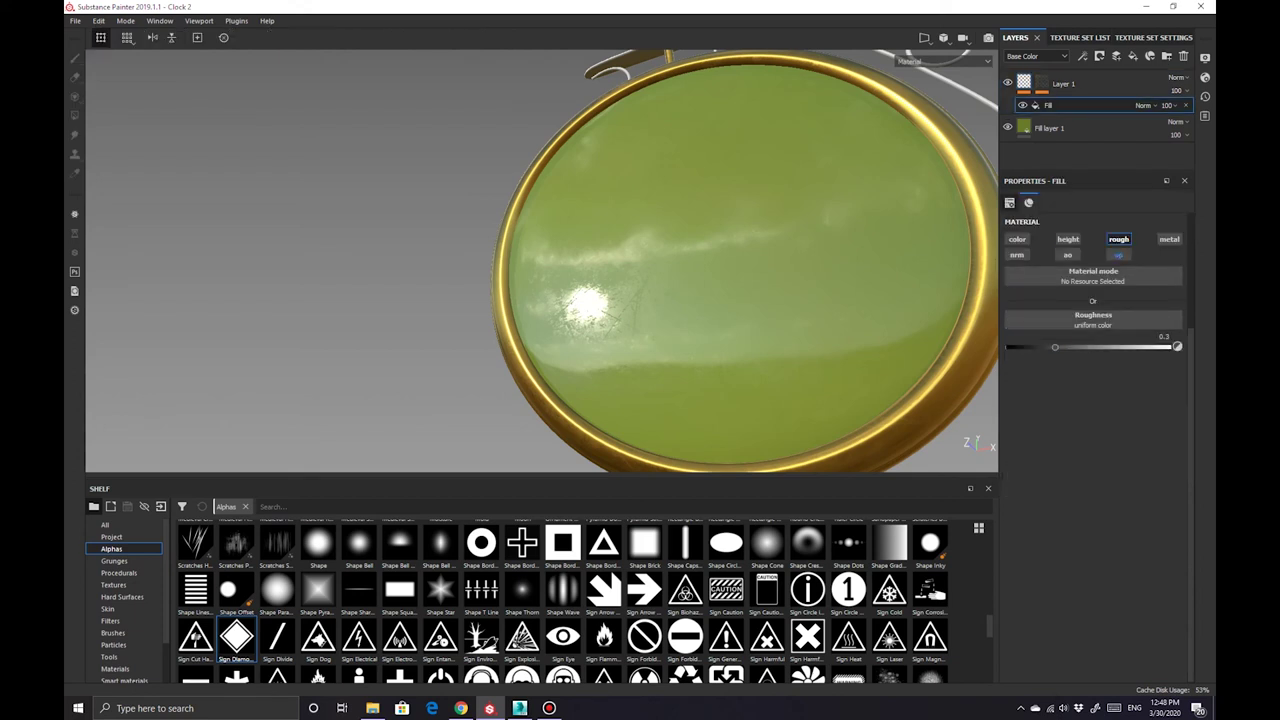
pyautogui.moveTo(1088, 347); pyautogui.dragTo(1087, 347)
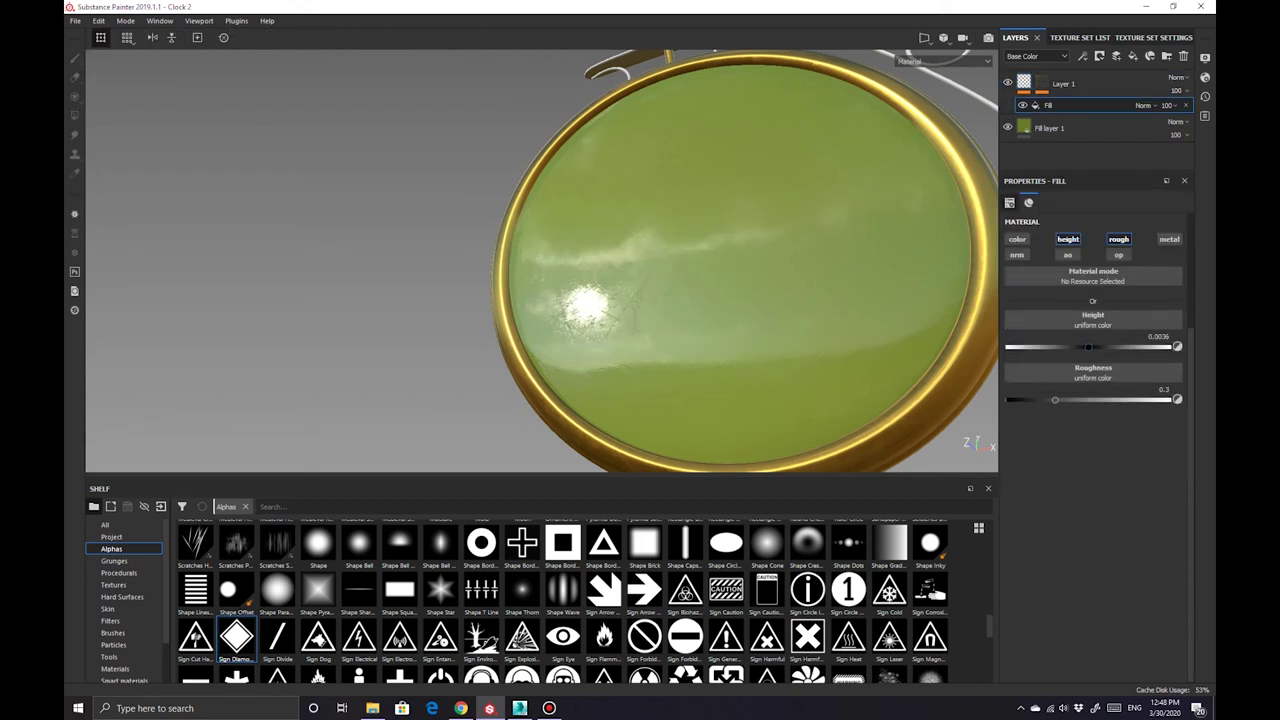
pyautogui.click(1068, 239)
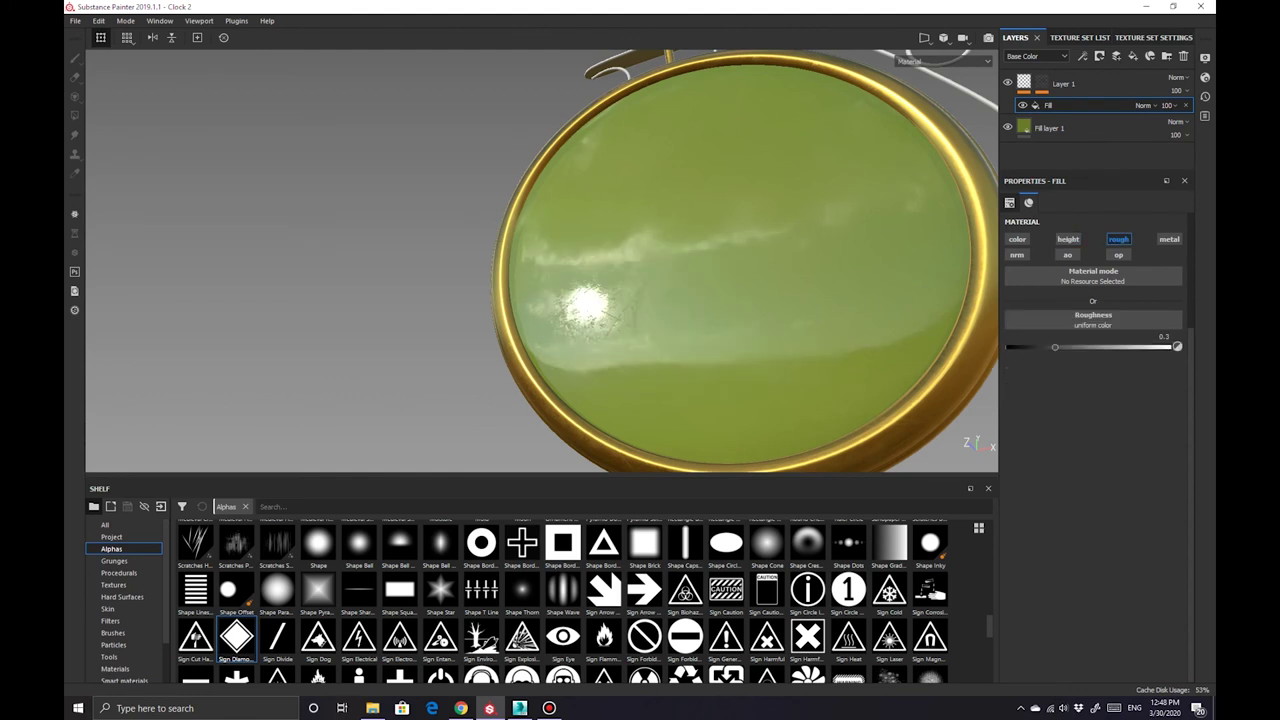
pyautogui.moveTo(540, 260)
pyautogui.keyDown('alt'); pyautogui.mouseDown()
pyautogui.moveTo(300, 260)
pyautogui.moveTo(500, 260)
pyautogui.moveTo(380, 260)
pyautogui.mouseUp(); pyautogui.keyUp('alt')
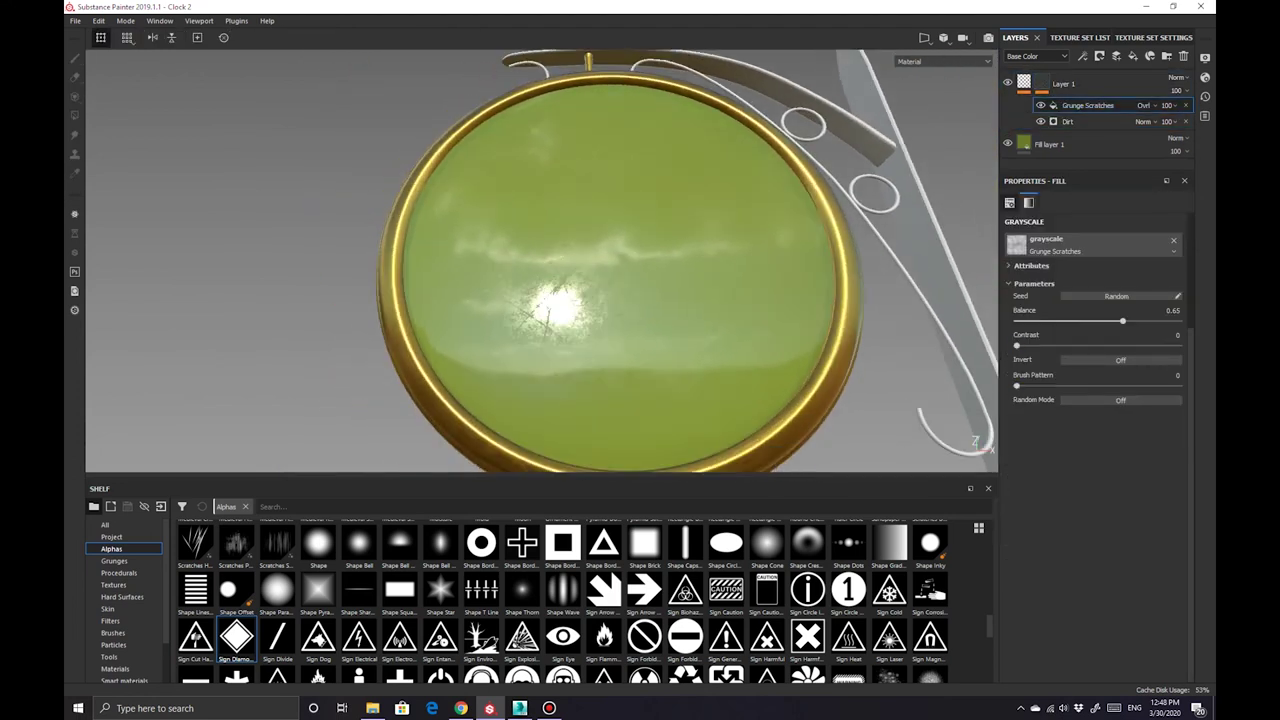
pyautogui.click(1046, 244)
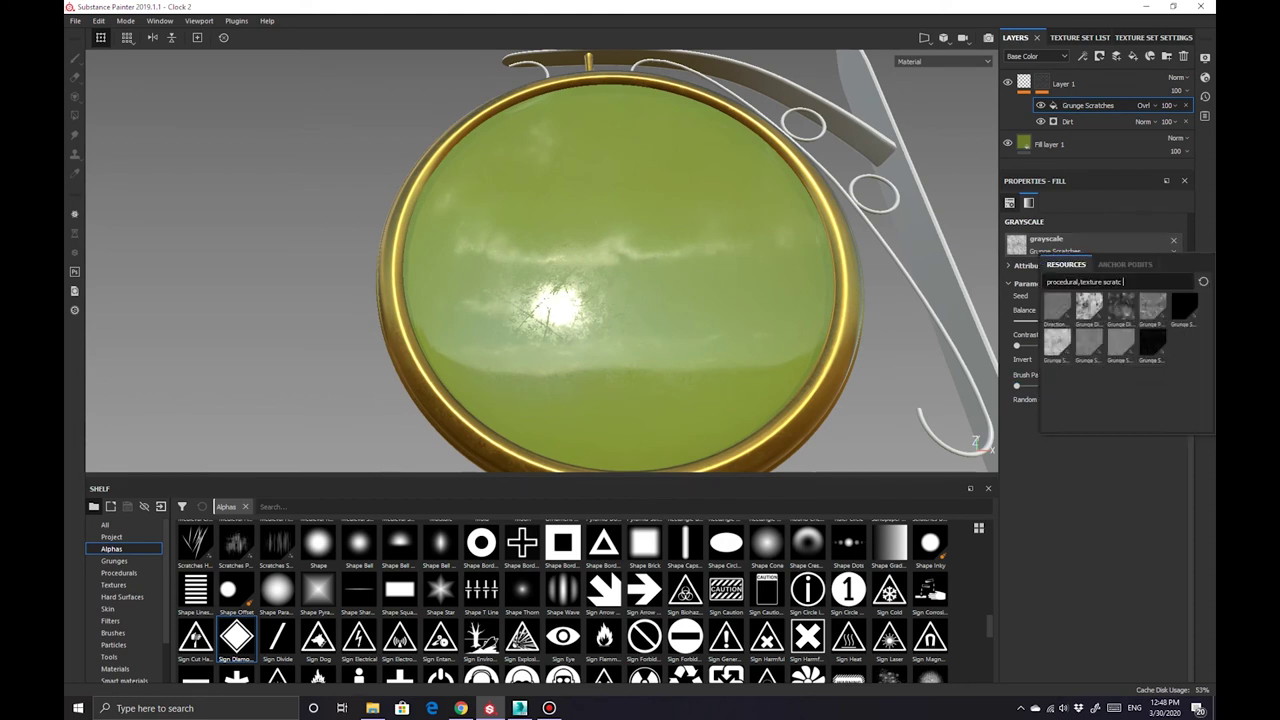
# Swap the scratches to Grunge Paint Scratched and raise their balance to about 0.72
pyautogui.click(1089, 343)
pyautogui.click(1046, 244)
pyautogui.click(1121, 343)
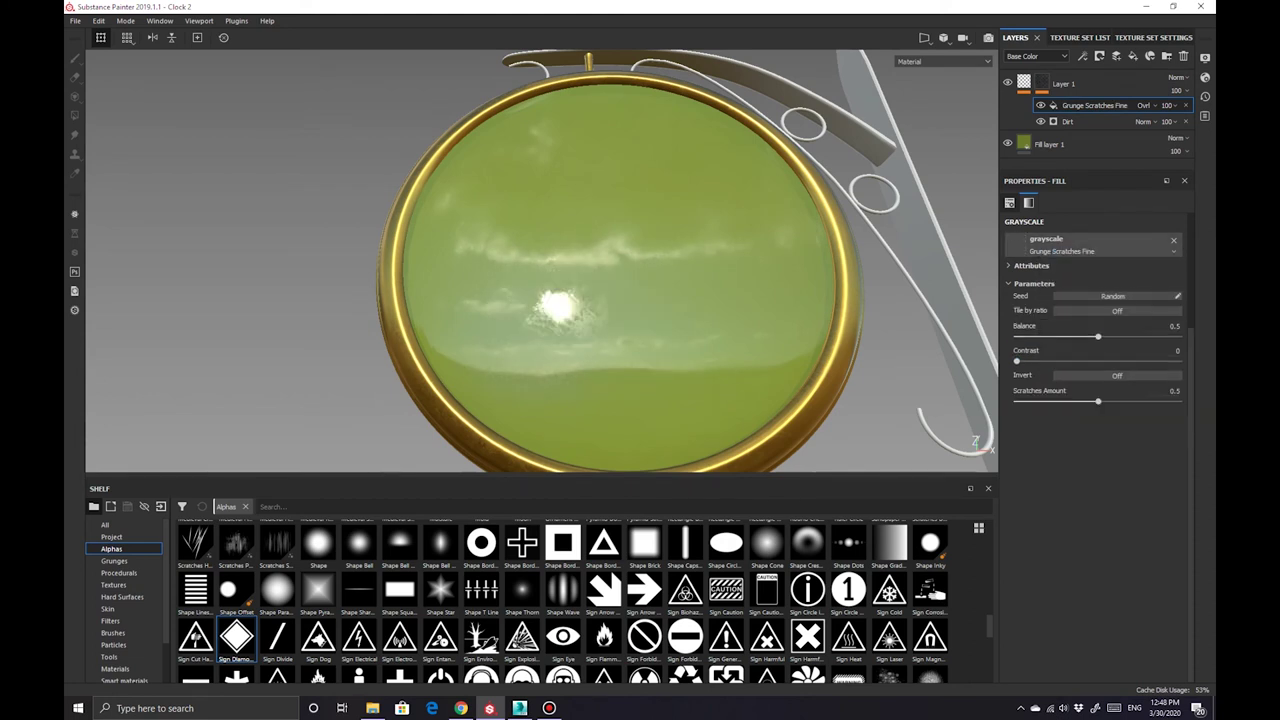
pyautogui.click(1046, 244)
pyautogui.click(1153, 343)
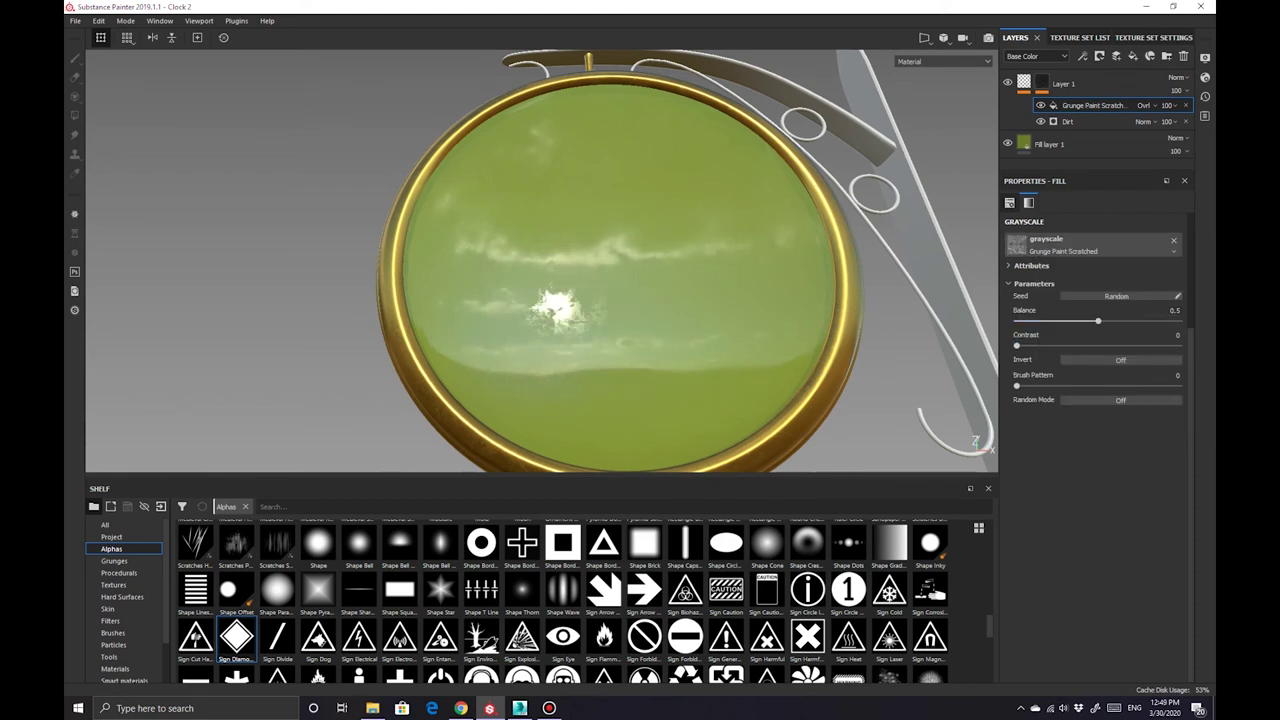
pyautogui.press('c')
pyautogui.press('c')
pyautogui.press('c')
pyautogui.press('c')
pyautogui.press('c')
pyautogui.press('c')
pyautogui.press('c')
pyautogui.press('c')
pyautogui.press('c')
pyautogui.keyDown('alt'); pyautogui.moveTo(600, 260); pyautogui.dragTo(640, 230); pyautogui.keyUp('alt')
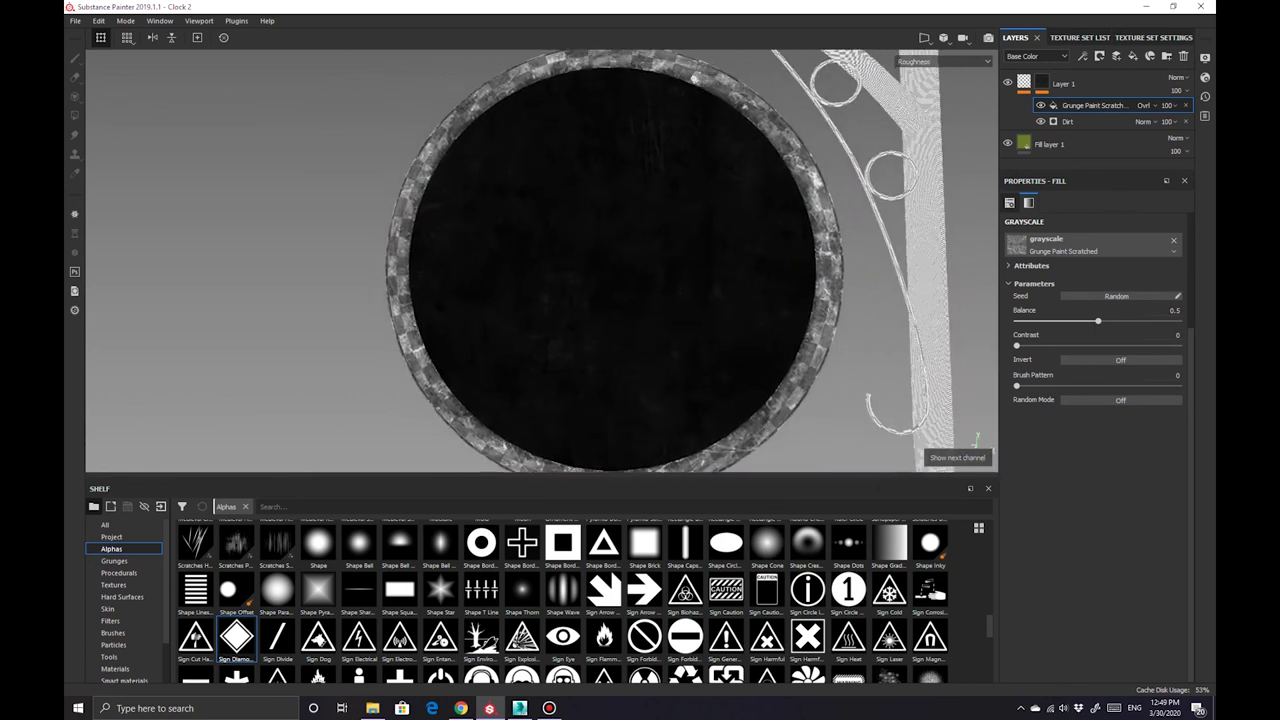
pyautogui.moveTo(1098, 321); pyautogui.dragTo(1133, 321)
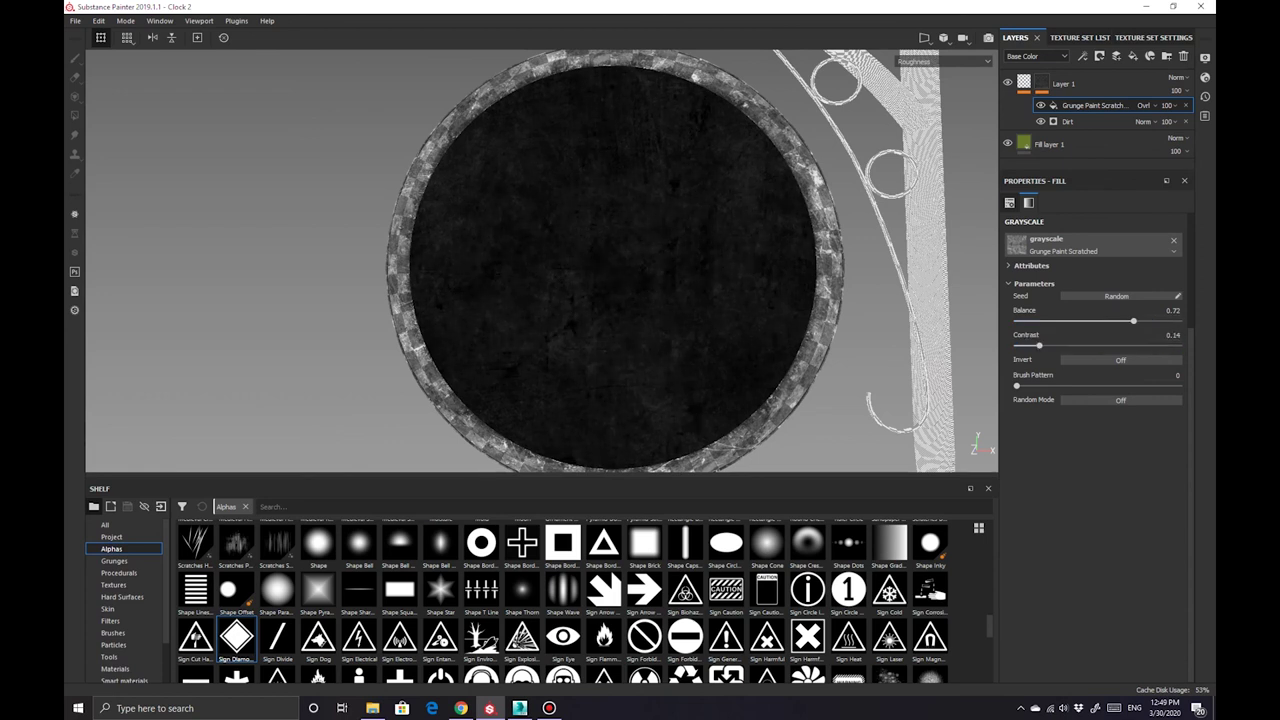
# Retune the Dirt generator to level 0.78 with grunge scale 2 and a lower grunge amount
pyautogui.click(1068, 121)
pyautogui.moveTo(1098, 314); pyautogui.dragTo(1124, 314)
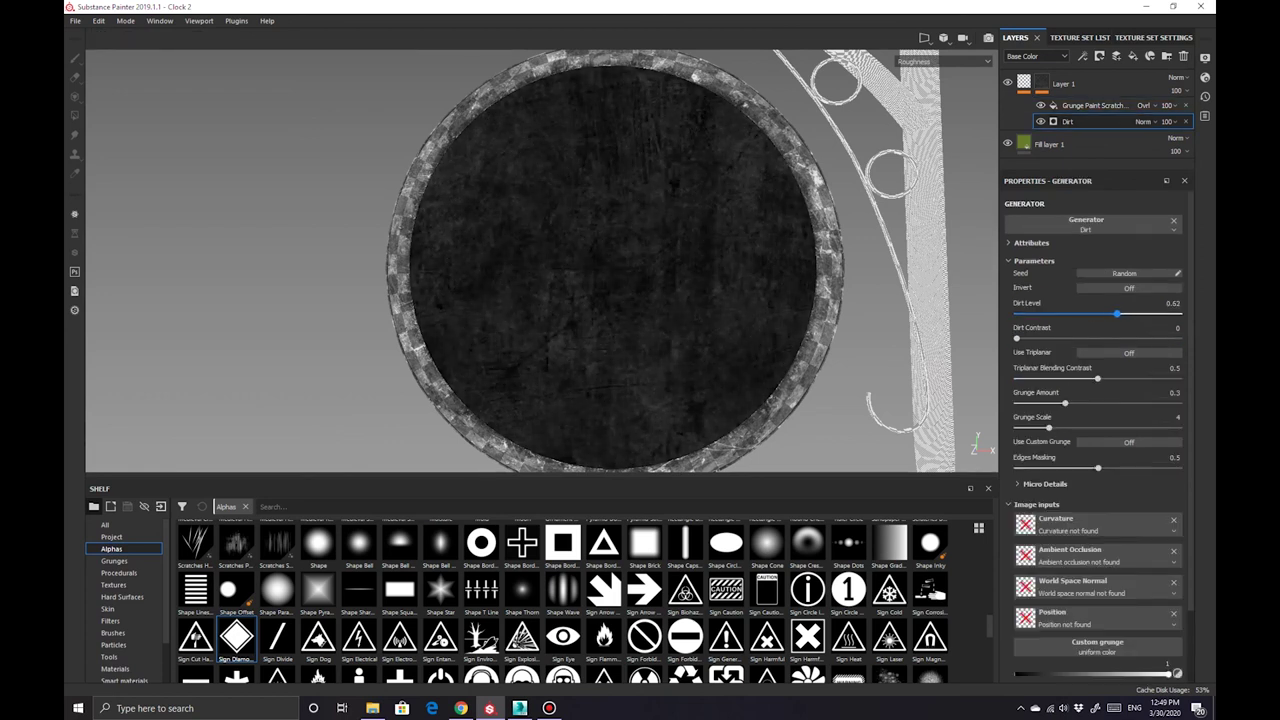
pyautogui.moveTo(1048, 427)
pyautogui.mouseDown()
pyautogui.moveTo(1027, 427)
pyautogui.moveTo(1038, 403)
pyautogui.mouseUp()
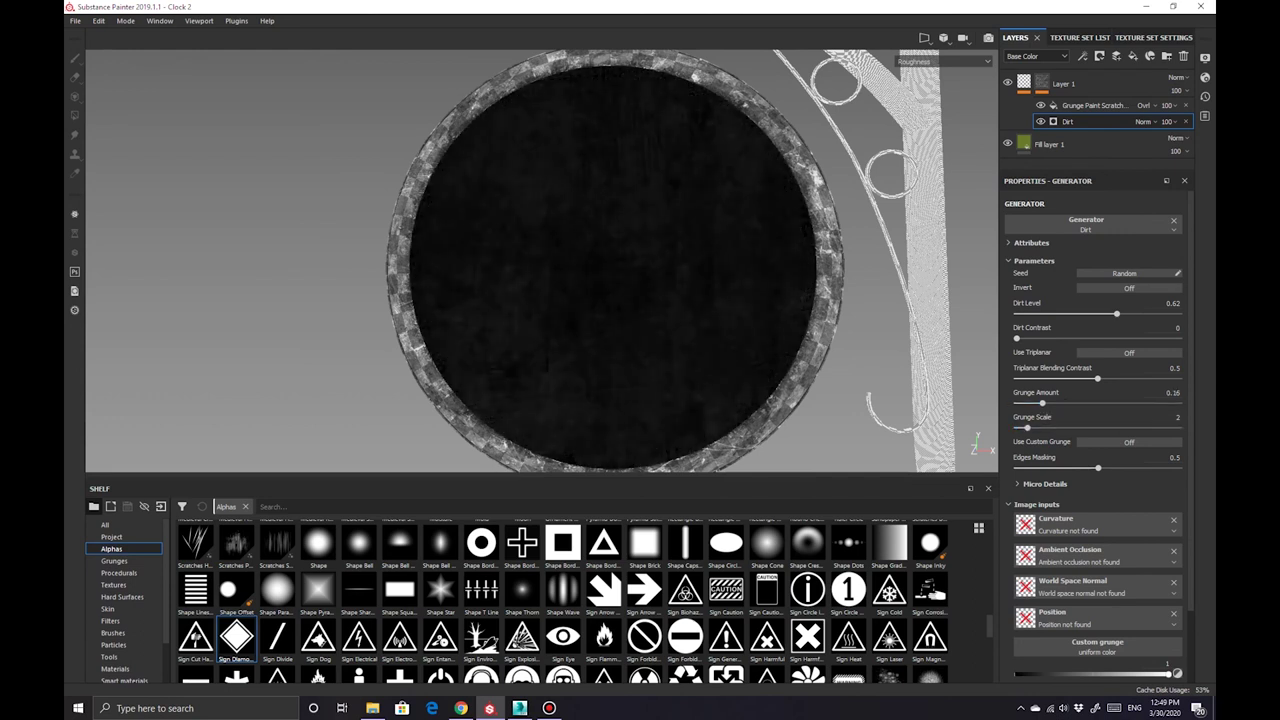
pyautogui.press('m')
pyautogui.keyDown('alt'); pyautogui.moveTo(700, 250); pyautogui.dragTo(975, 445); pyautogui.keyUp('alt')
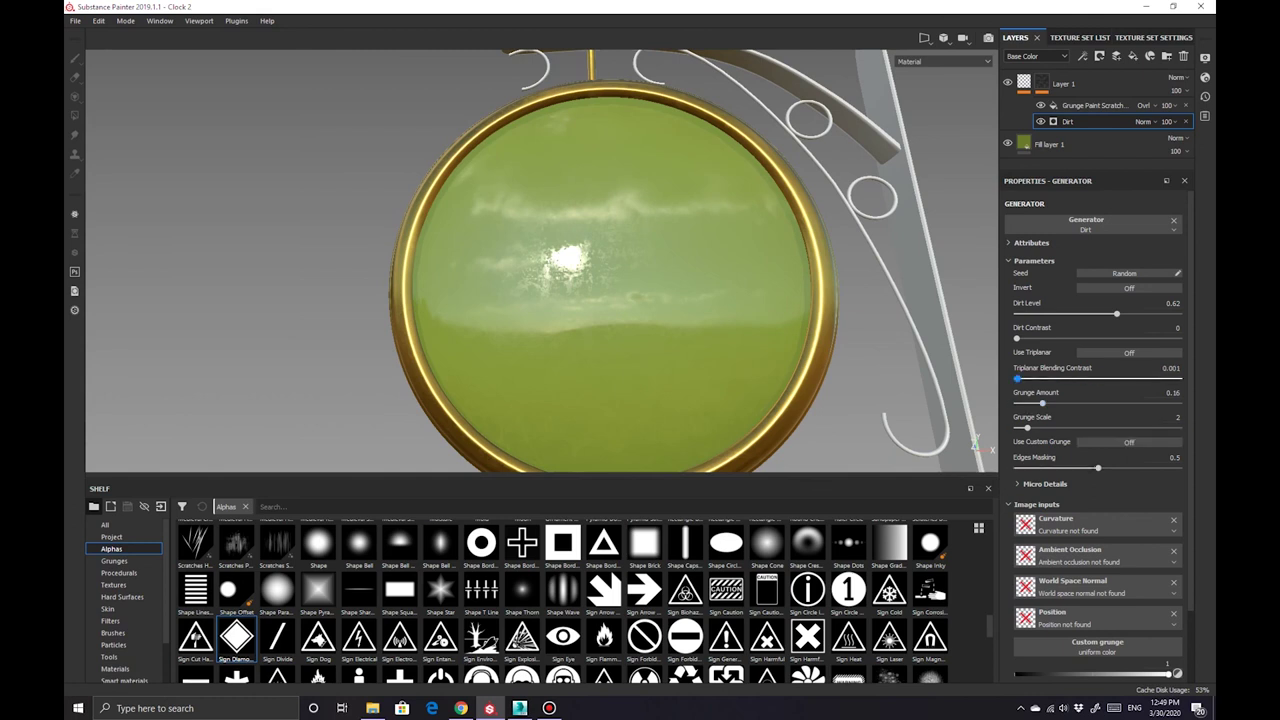
pyautogui.click(1129, 352)
pyautogui.click(1129, 352)
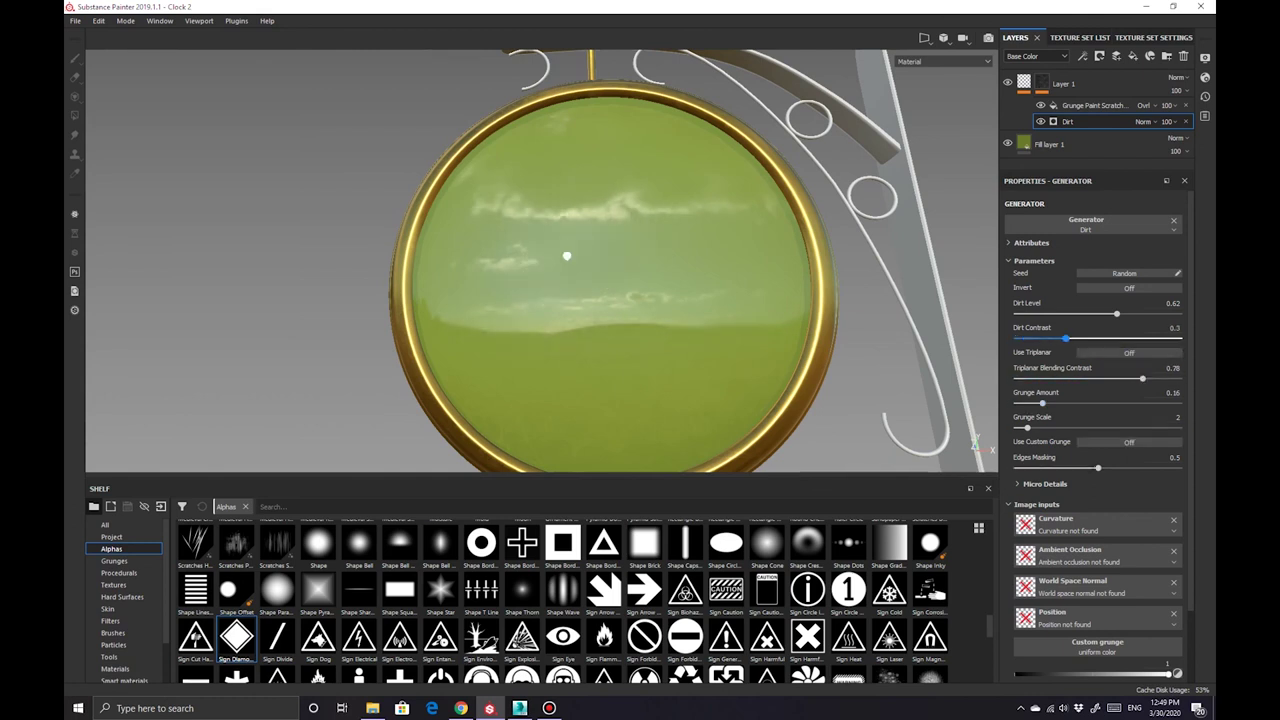
pyautogui.moveTo(1116, 313); pyautogui.dragTo(1139, 313)
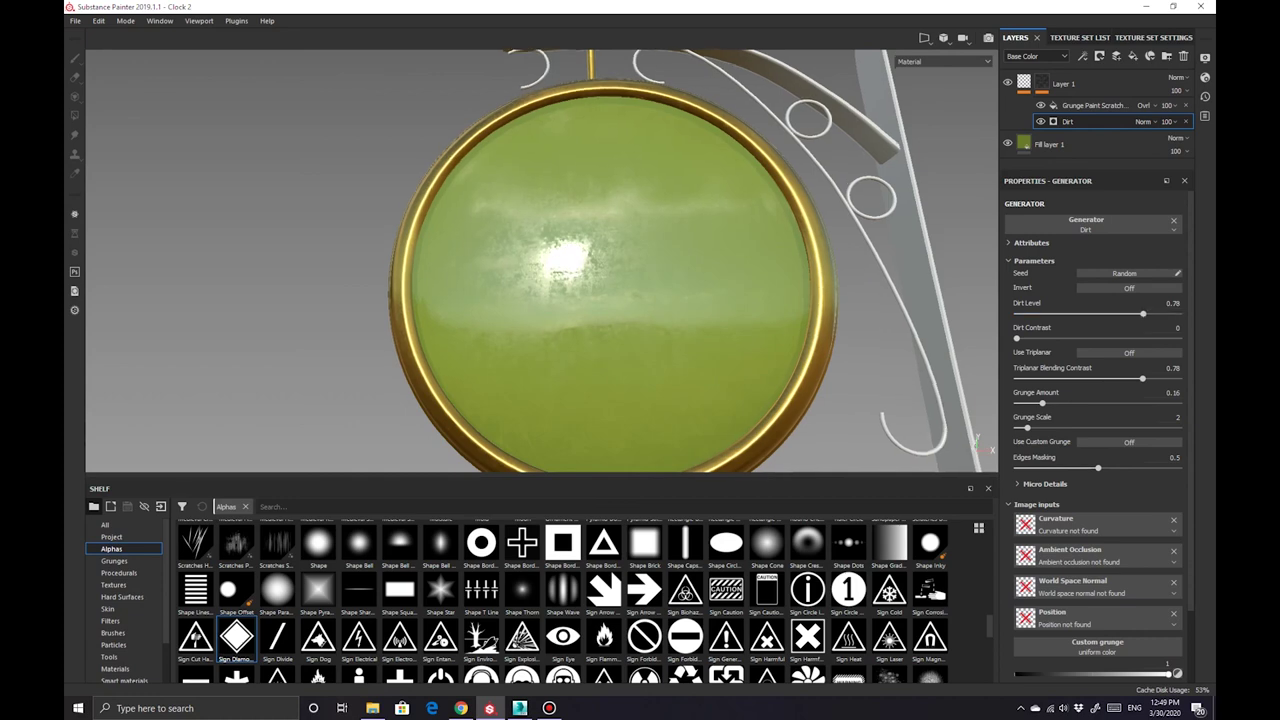
pyautogui.press('f')
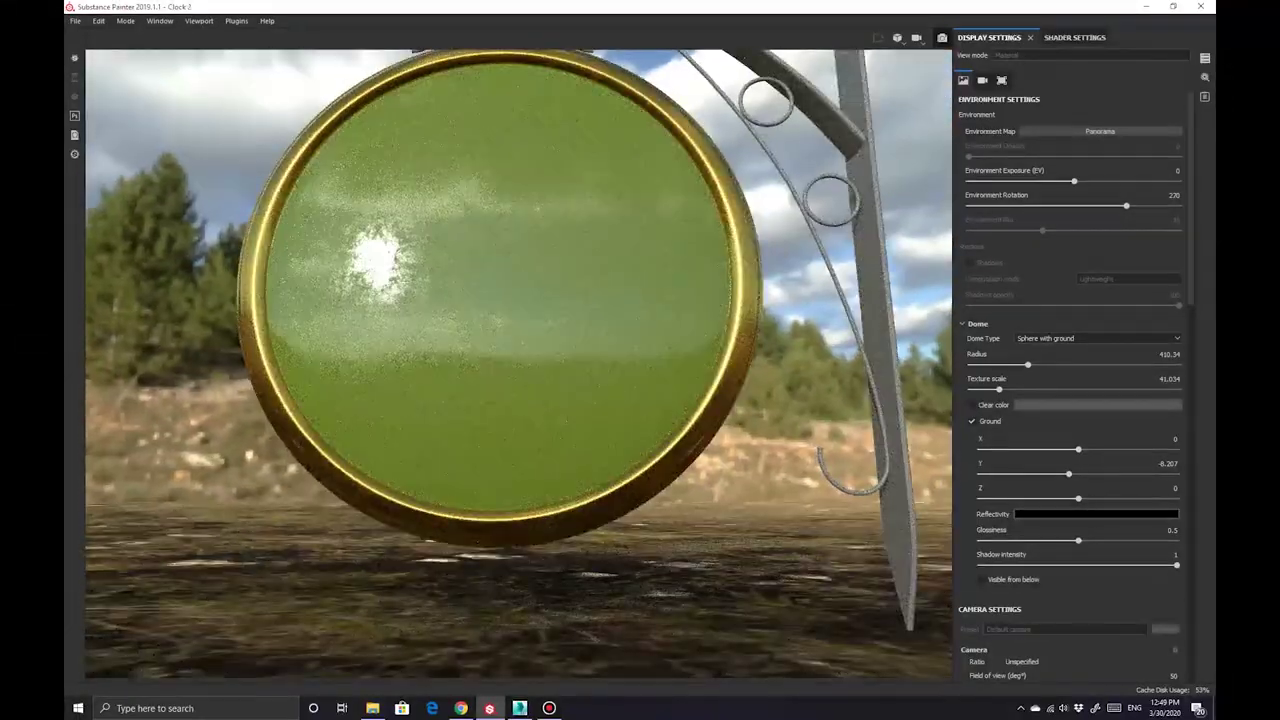
# Raise the Glass shader's Refraction setting from 0 to 1
pyautogui.click(1075, 37)
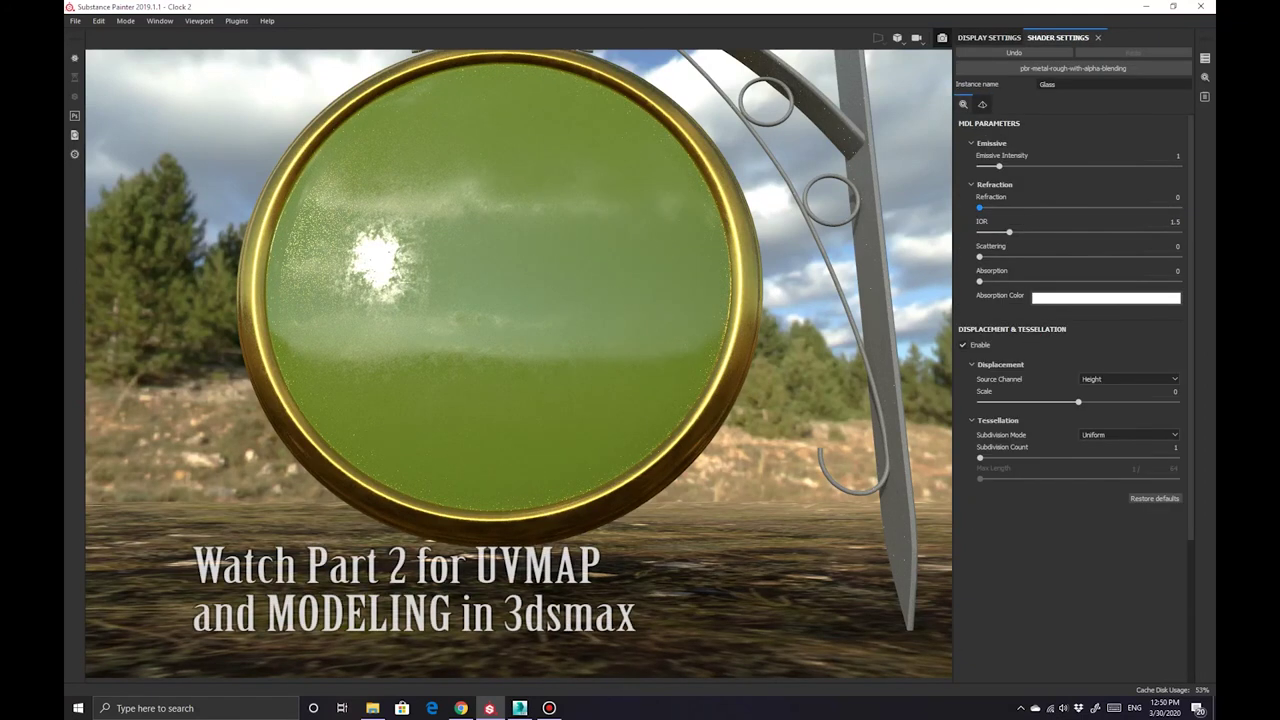
pyautogui.moveTo(979, 207); pyautogui.dragTo(1179, 207)
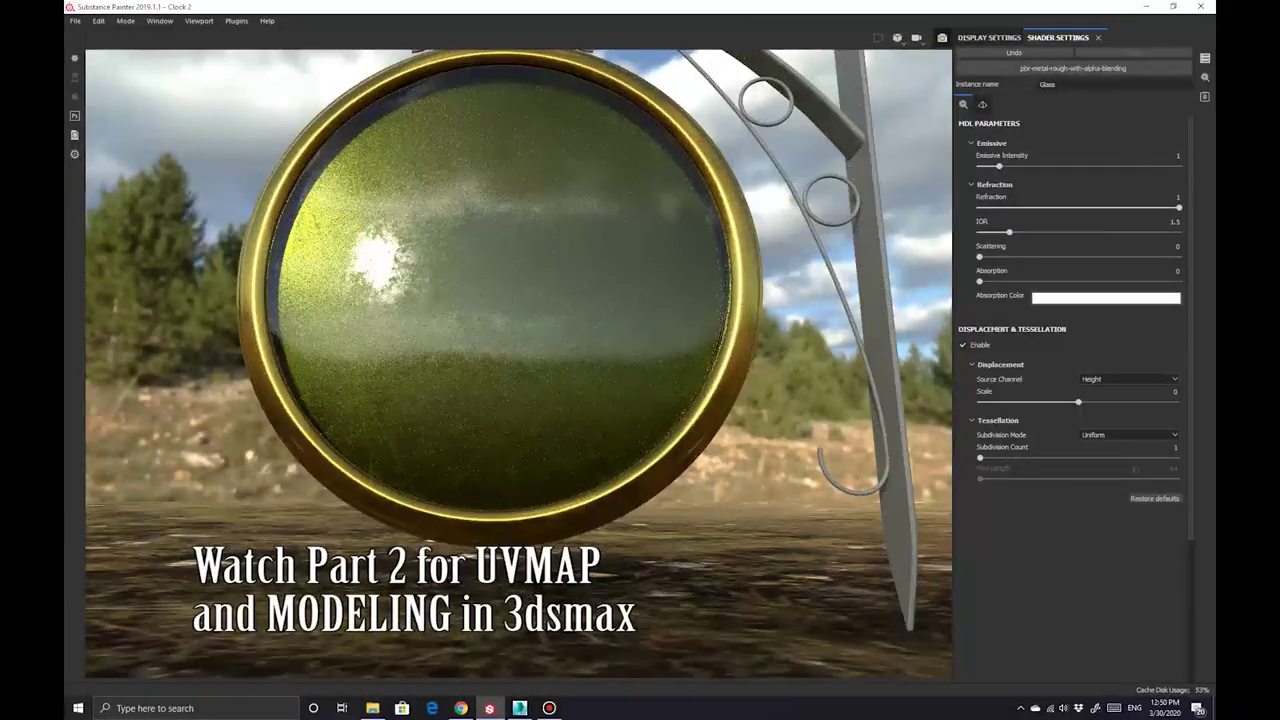